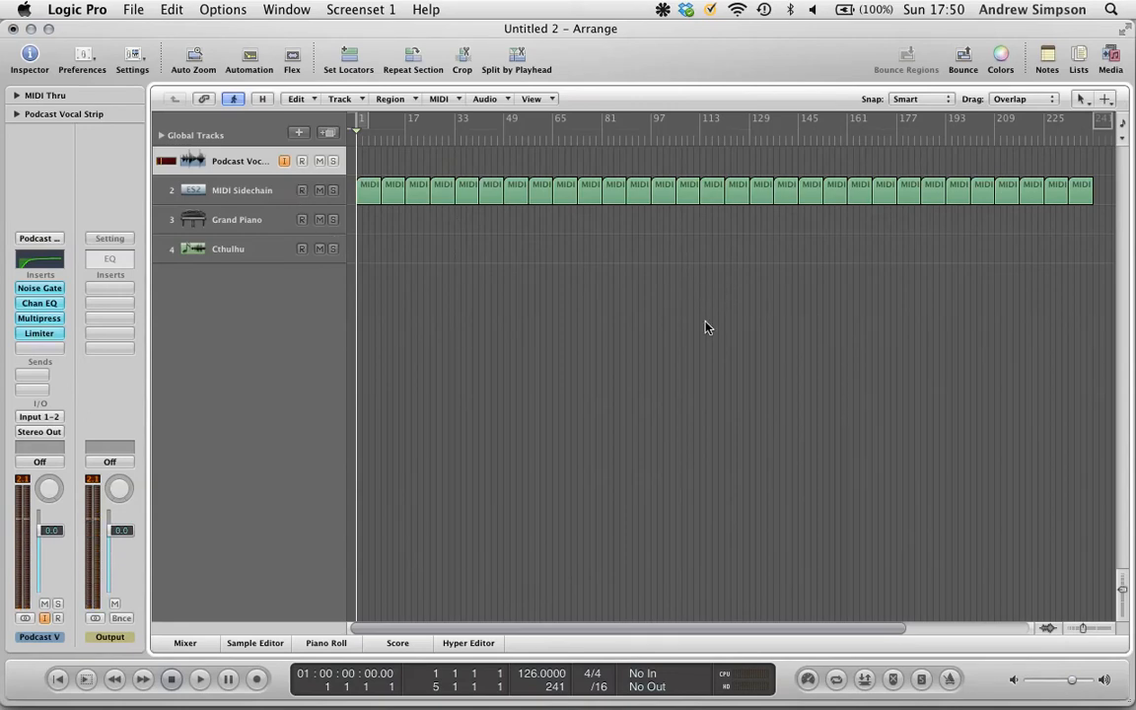
- Inspect the notes of the first MIDI Sidechain region in the Piano Roll and close the editor
{"action": "left_click", "coordinate": [229, 198]}
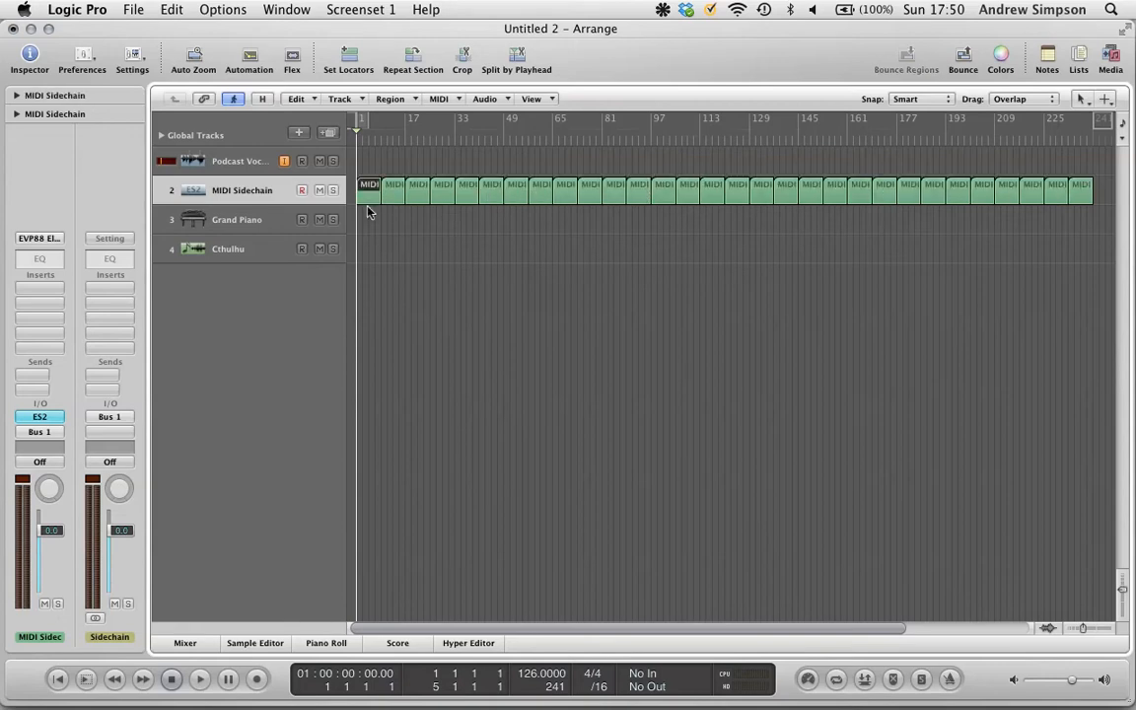
{"action": "double_click", "coordinate": [369, 195]}
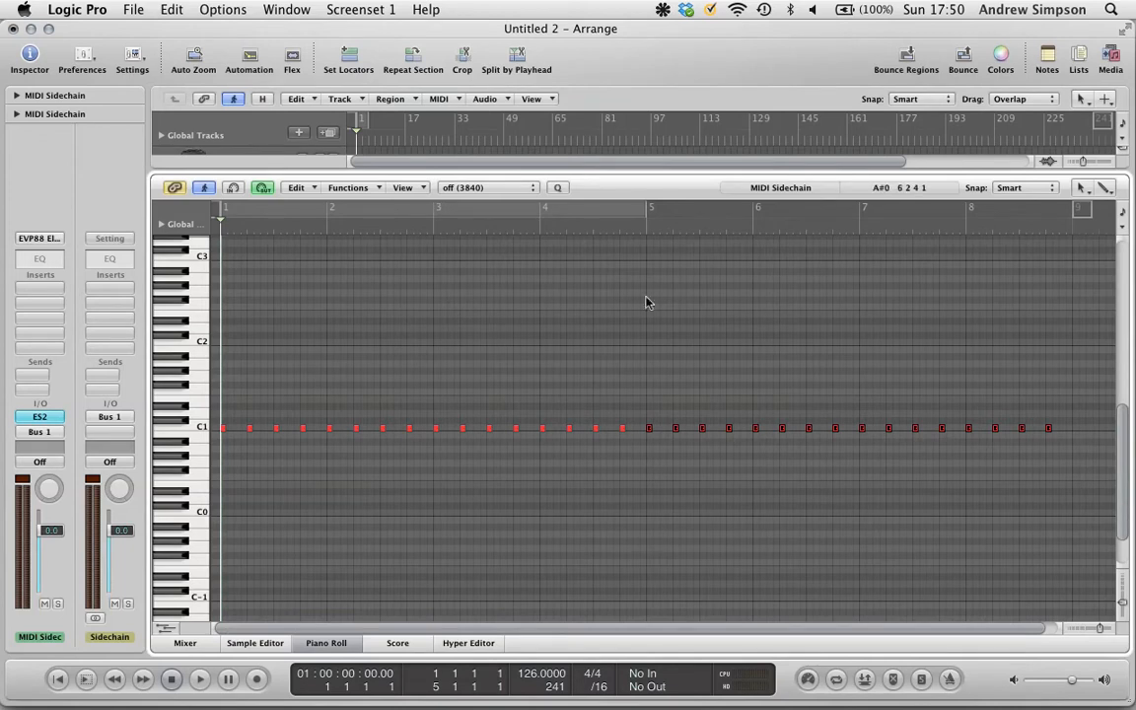
{"action": "left_click", "coordinate": [326, 643]}
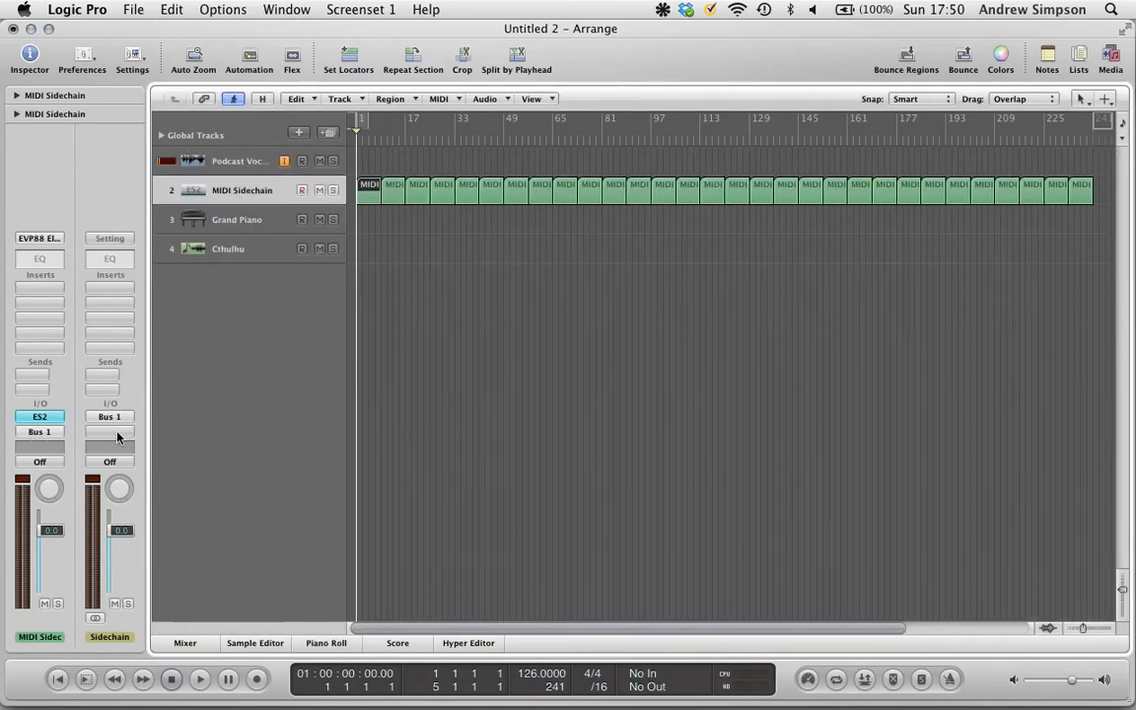
- Review the Grand Piano track's channel strip and the Cthulhu track's chord plug-in, closing the plug-in window when done
{"action": "left_click", "coordinate": [219, 219]}
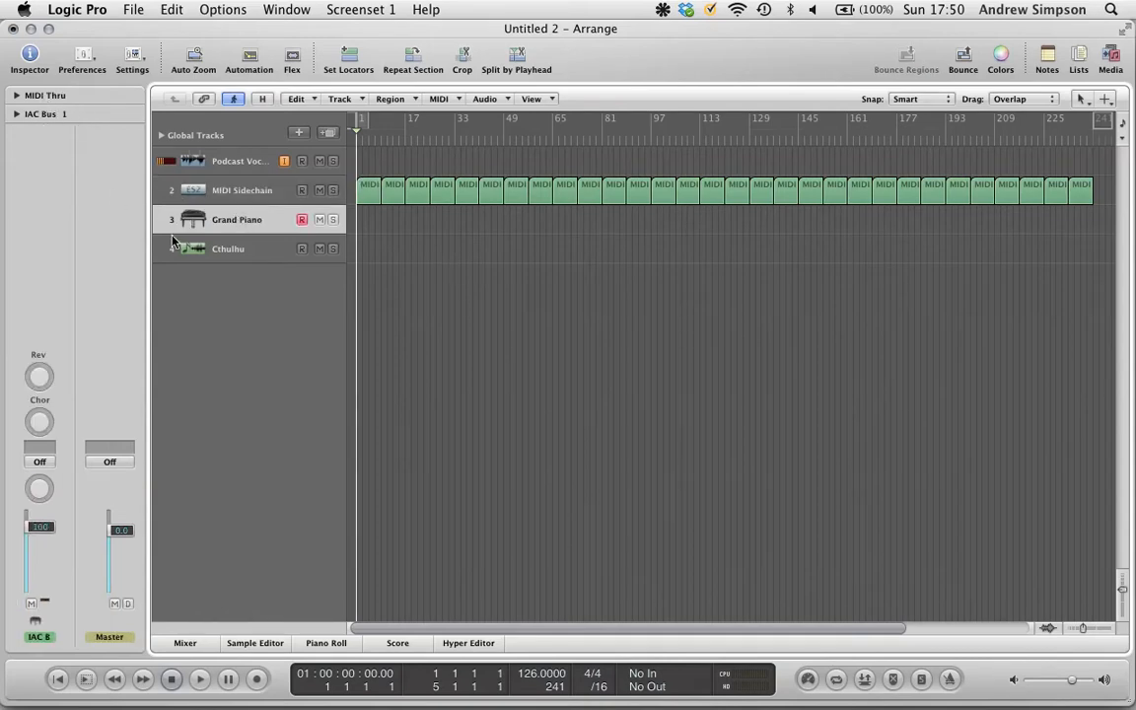
{"action": "left_click", "coordinate": [225, 249]}
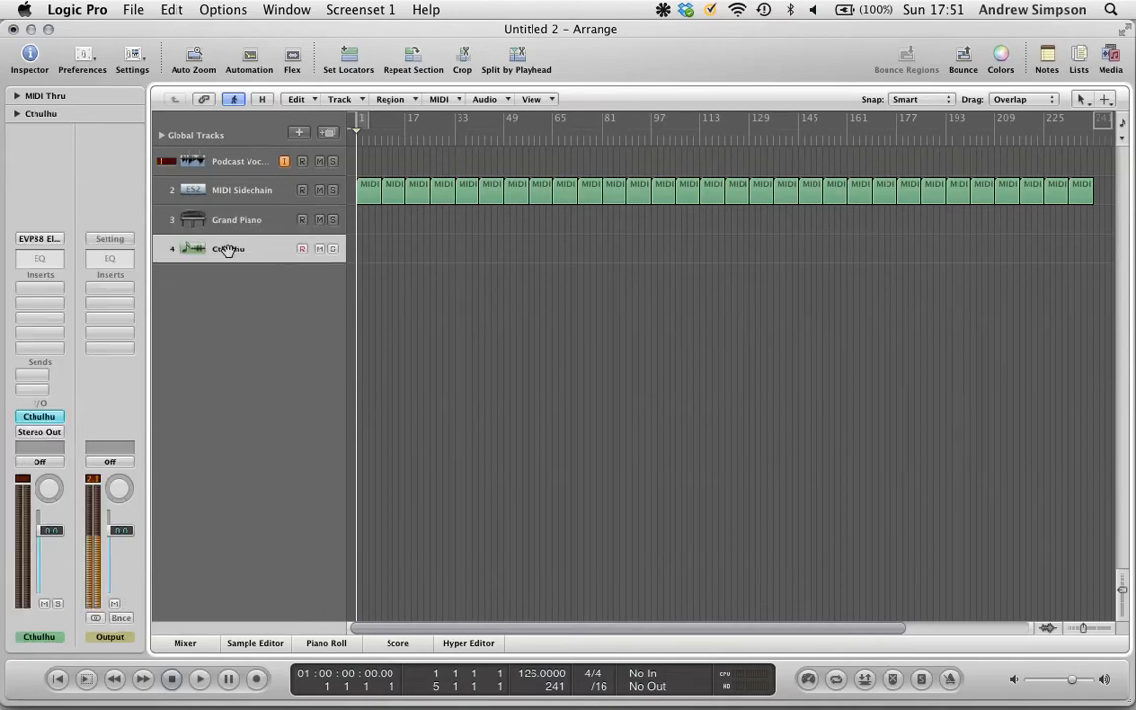
{"action": "left_click", "coordinate": [42, 416]}
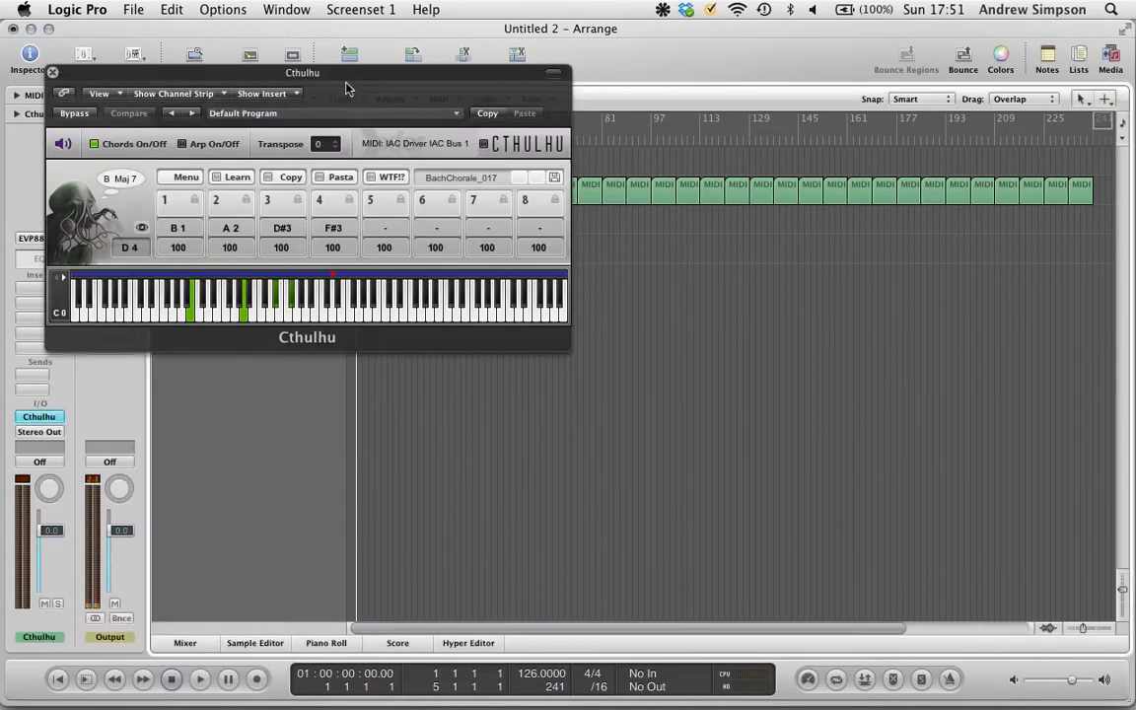
{"action": "left_click_drag", "start_coordinate": [352, 74], "coordinate": [732, 146]}
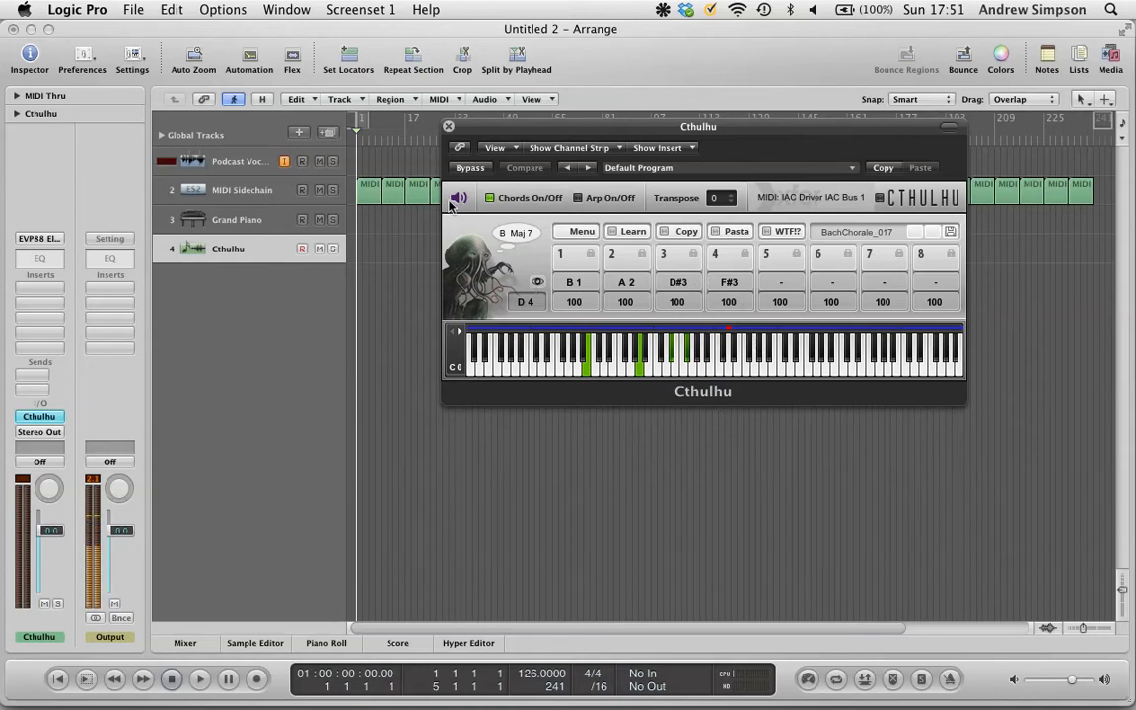
{"action": "left_click", "coordinate": [446, 126]}
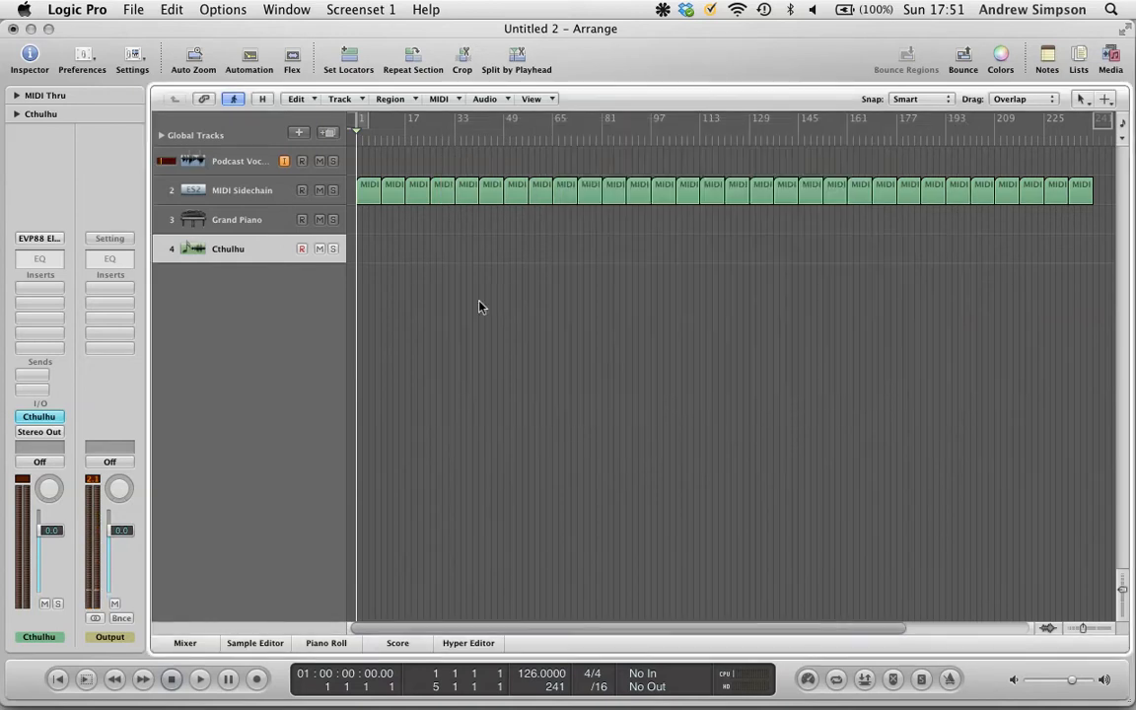
- Examine the delay, reverb, chorus and Aux 7 to Aux 9 send channels in the mixer
{"action": "key", "text": "x"}
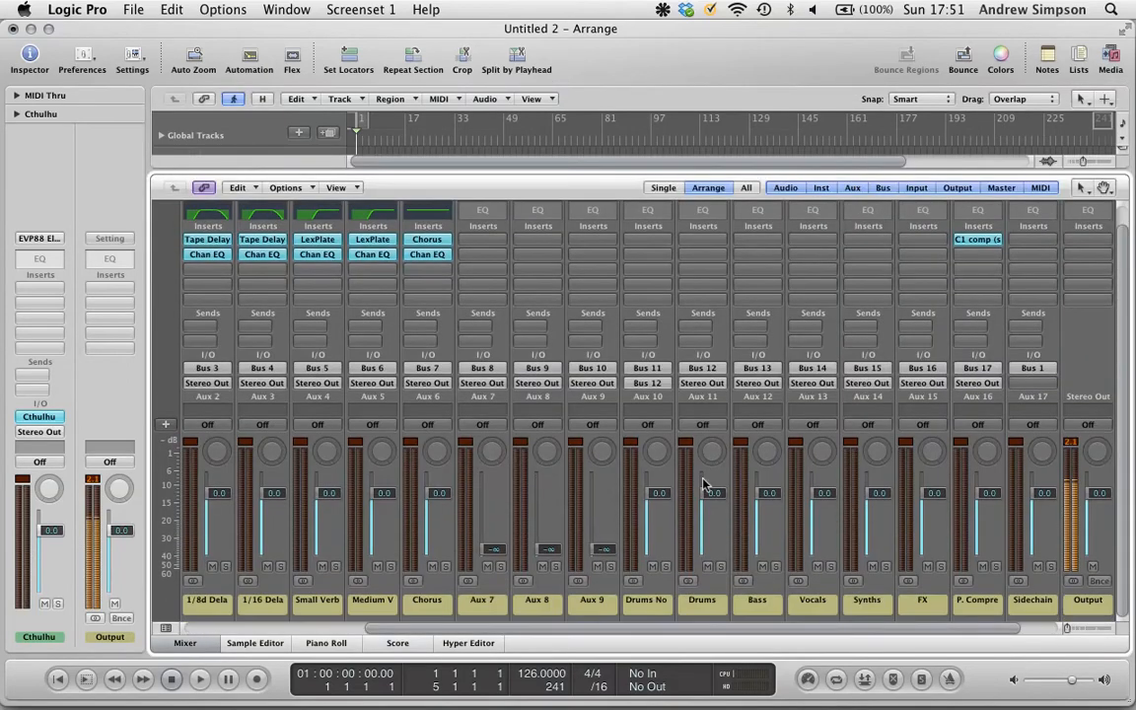
{"action": "scroll", "coordinate": [473, 592], "scroll_direction": "right", "scroll_amount": 5}
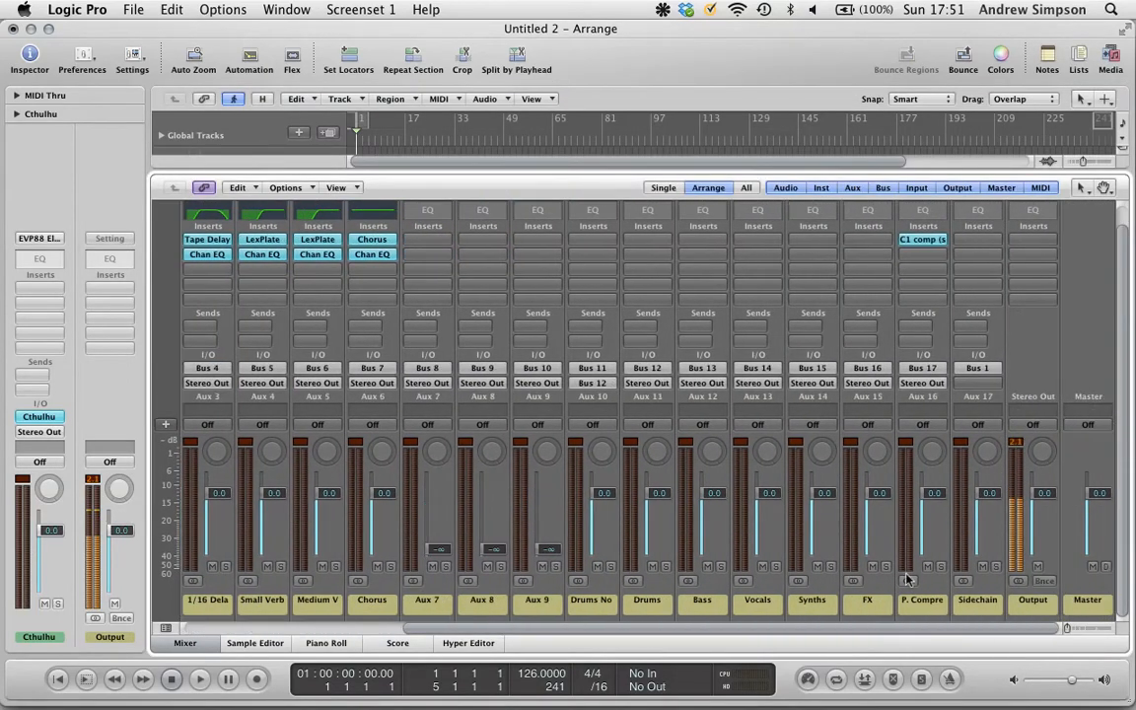
{"action": "scroll", "coordinate": [928, 583], "scroll_direction": "left", "scroll_amount": 5}
{"action": "scroll", "coordinate": [928, 582], "scroll_direction": "left", "scroll_amount": 2}
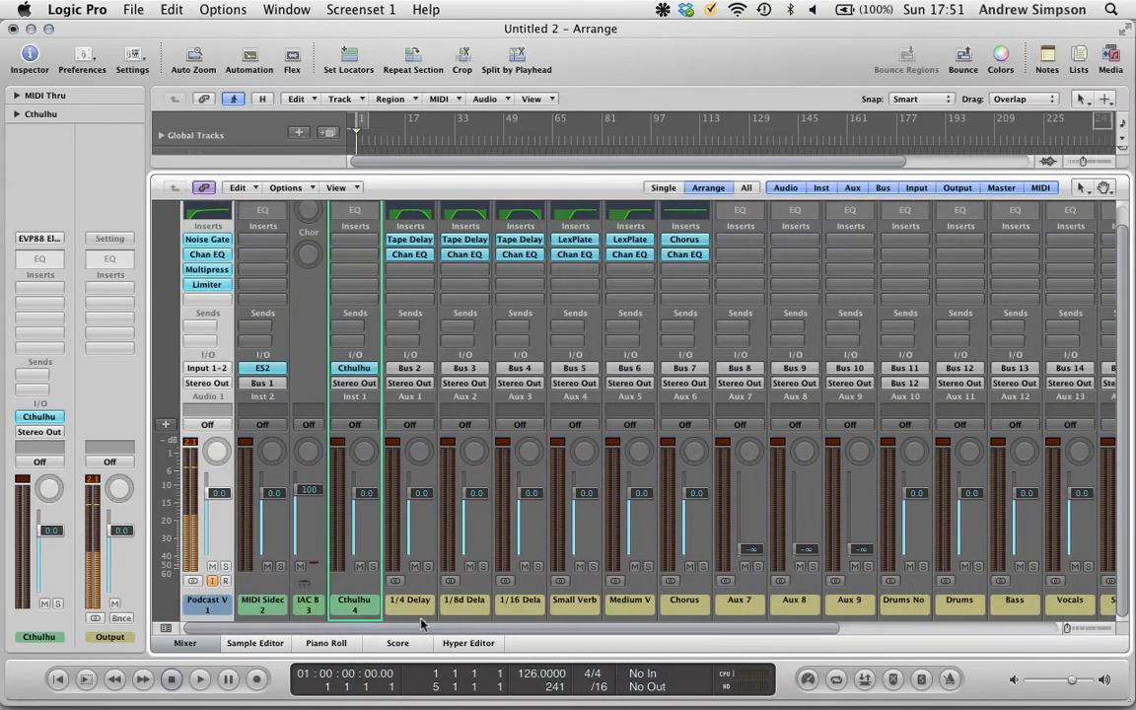
{"action": "left_click_drag", "start_coordinate": [426, 604], "coordinate": [522, 608]}
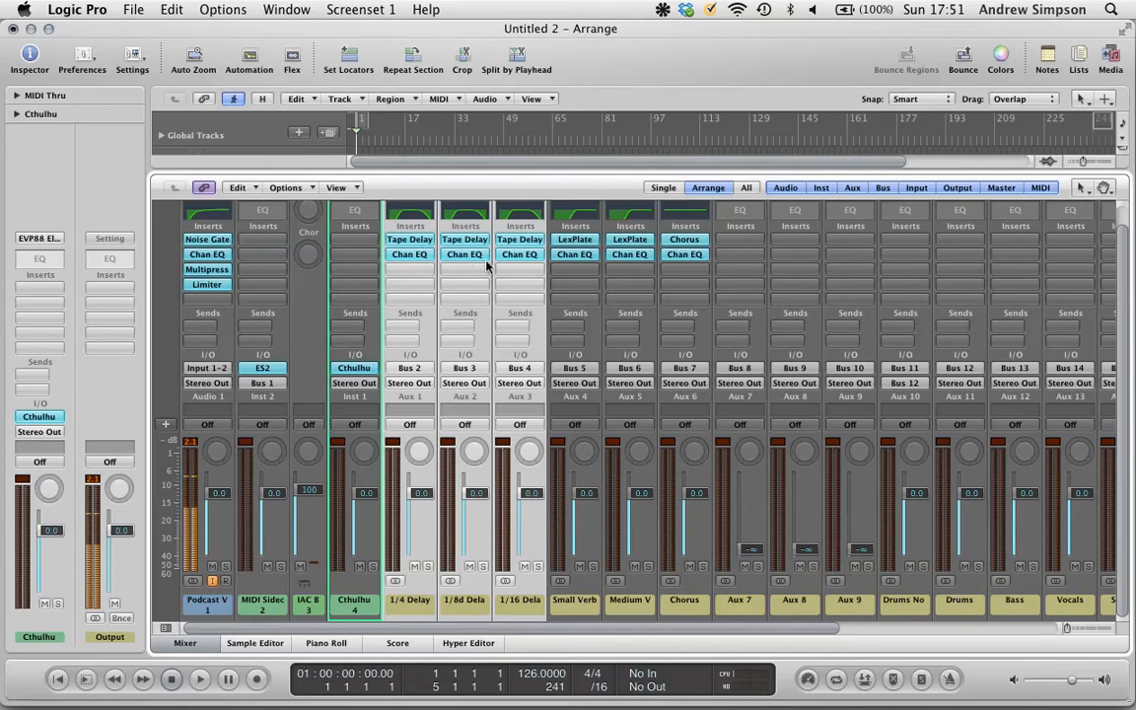
{"action": "left_click_drag", "start_coordinate": [588, 607], "coordinate": [636, 604]}
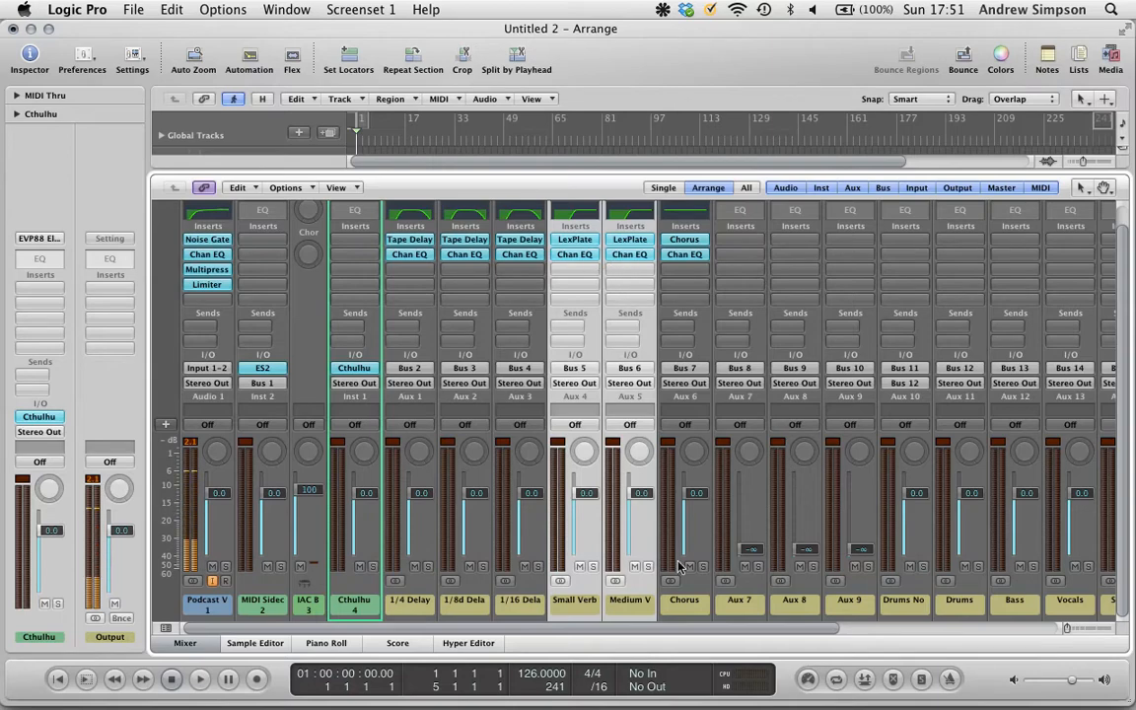
{"action": "left_click", "coordinate": [695, 601]}
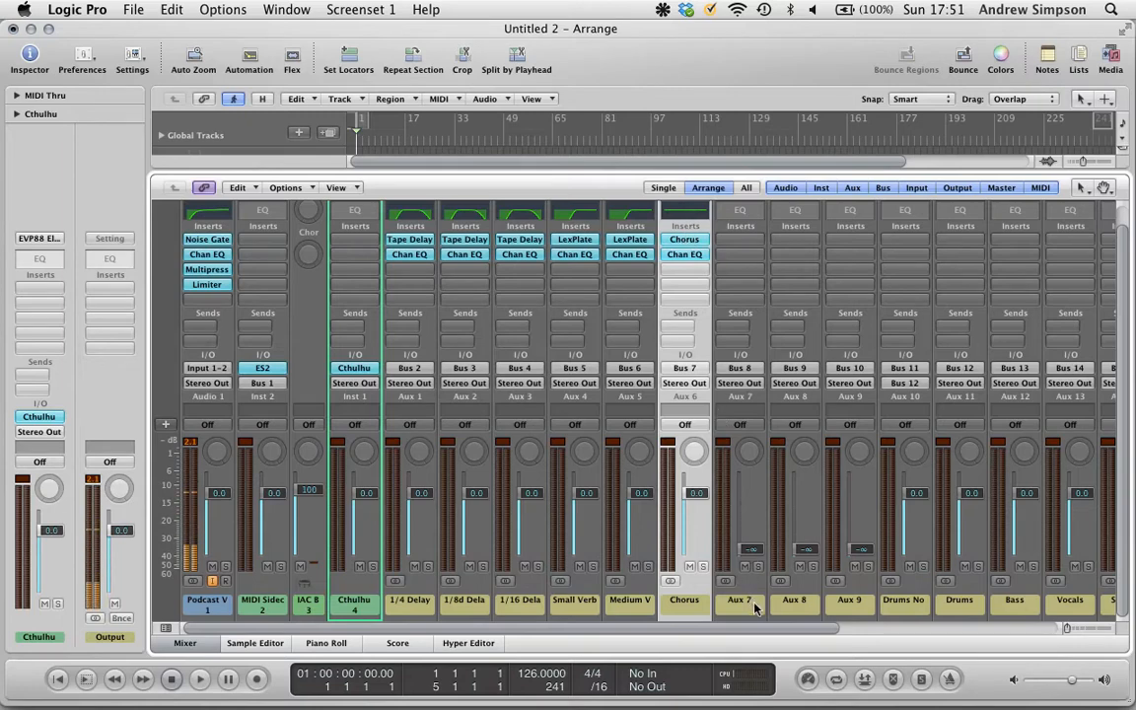
{"action": "left_click_drag", "start_coordinate": [754, 609], "coordinate": [834, 602]}
- Examine the two drum, Bass, Vocals, Synths, FX and parallel compression bus channels in the mixer, and close it
{"action": "scroll", "coordinate": [741, 605], "scroll_direction": "right", "scroll_amount": 5}
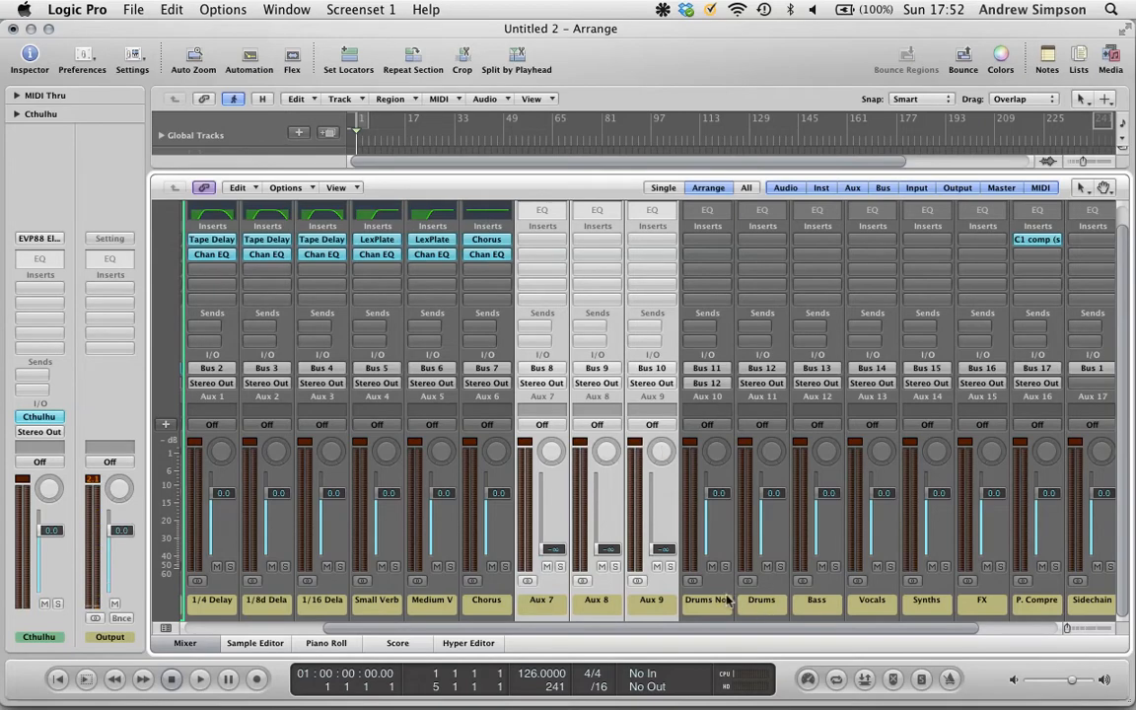
{"action": "left_click_drag", "start_coordinate": [728, 602], "coordinate": [762, 601]}
{"action": "scroll", "coordinate": [762, 601], "scroll_direction": "right", "scroll_amount": 2}
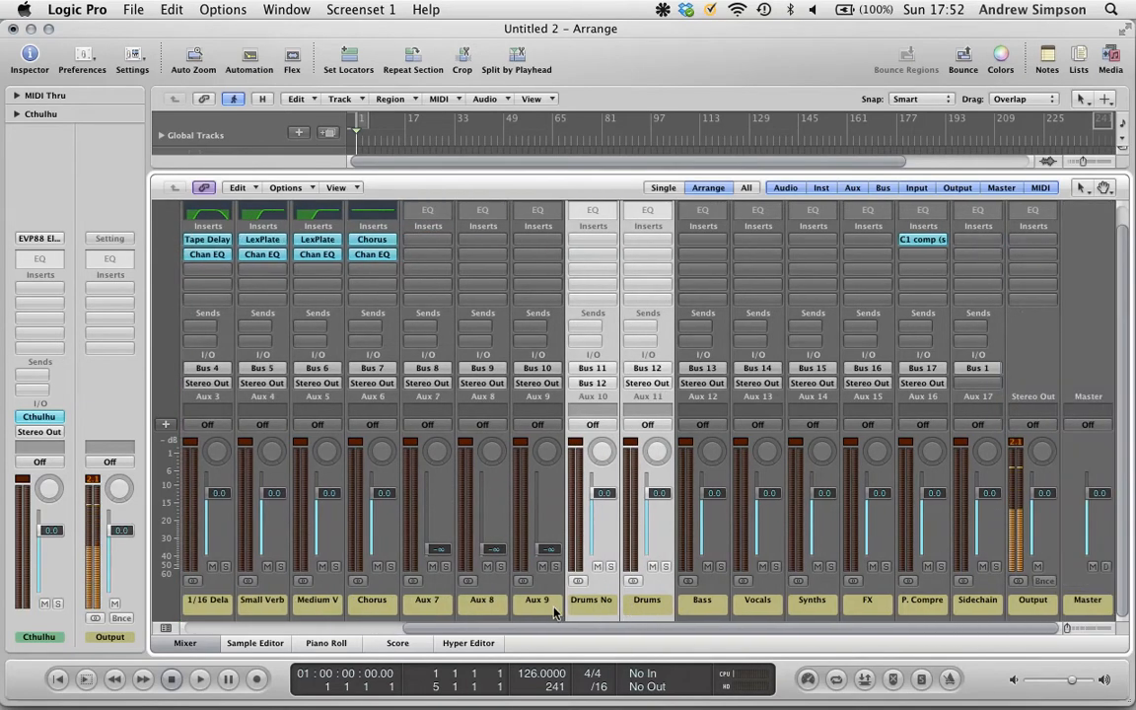
{"action": "left_click", "coordinate": [690, 602]}
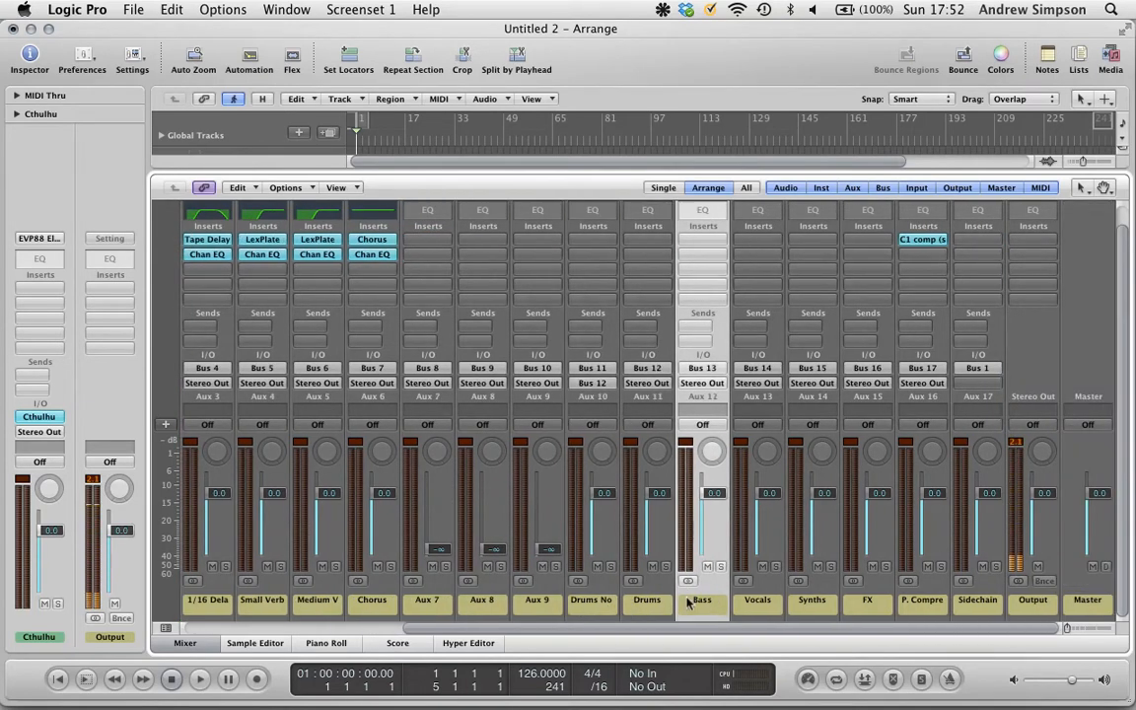
{"action": "left_click", "coordinate": [595, 305]}
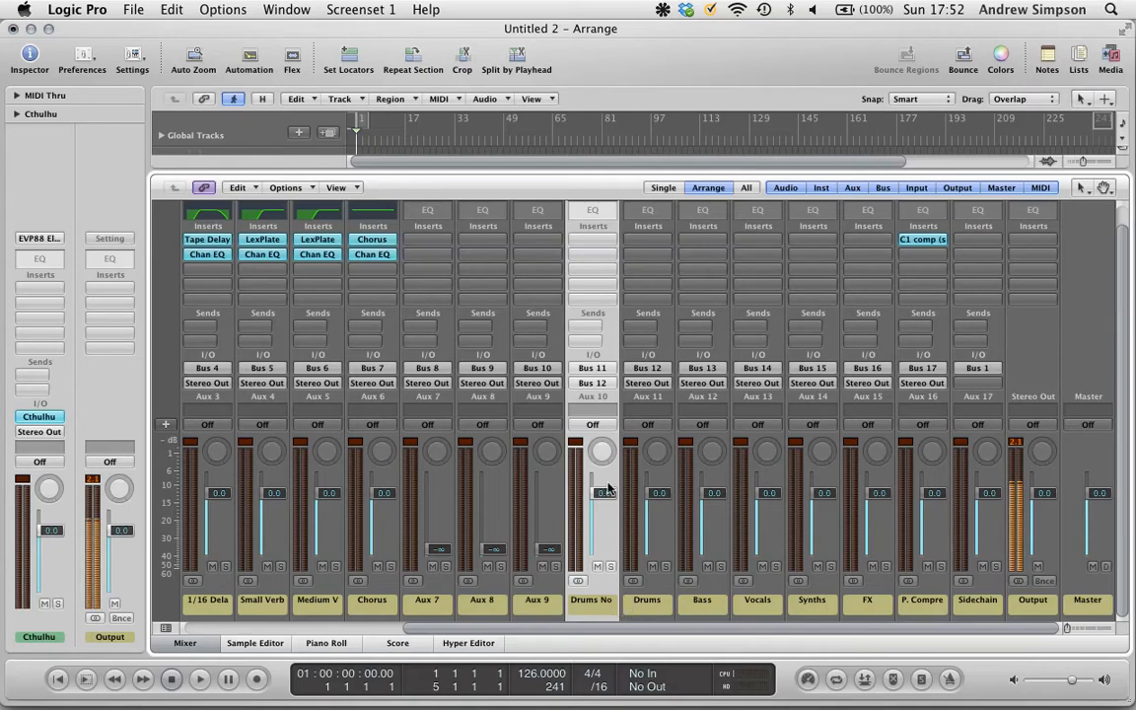
{"action": "left_click", "coordinate": [646, 612]}
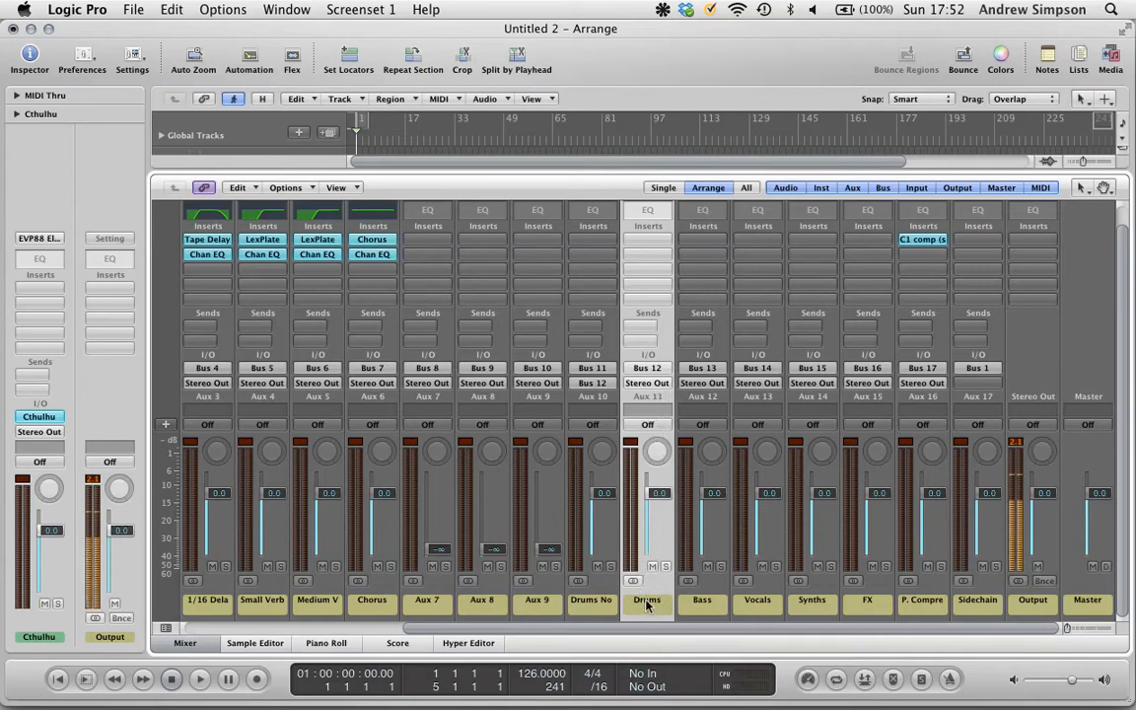
{"action": "left_click", "coordinate": [705, 605]}
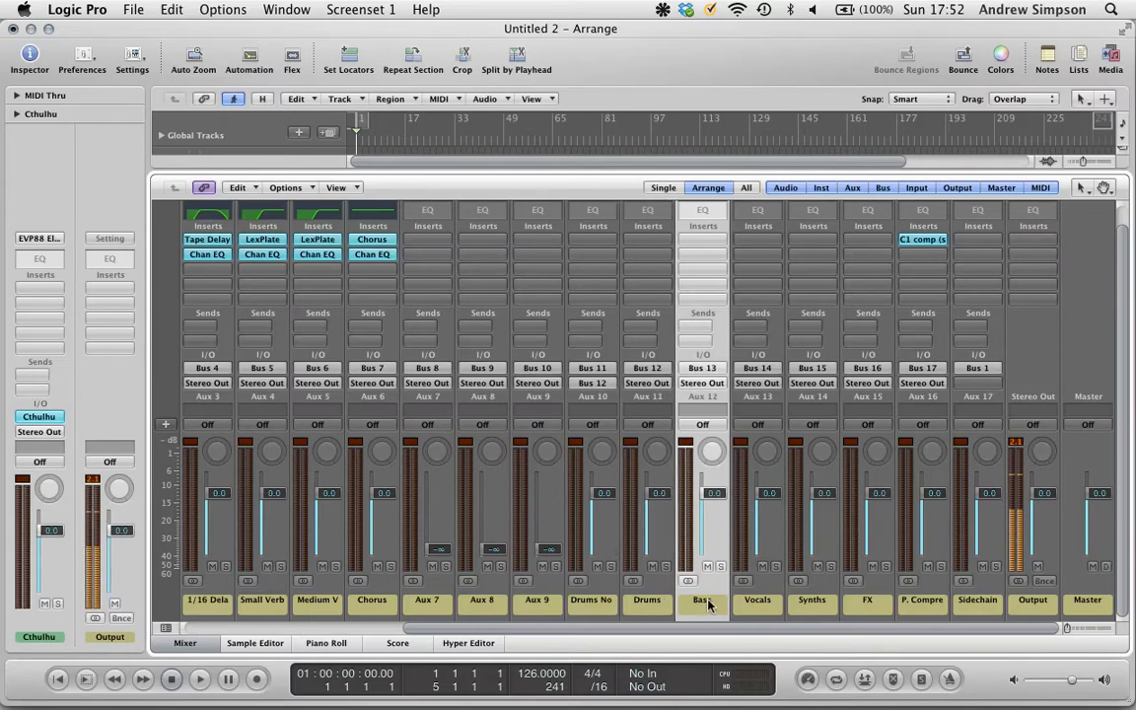
{"action": "left_click", "coordinate": [753, 602]}
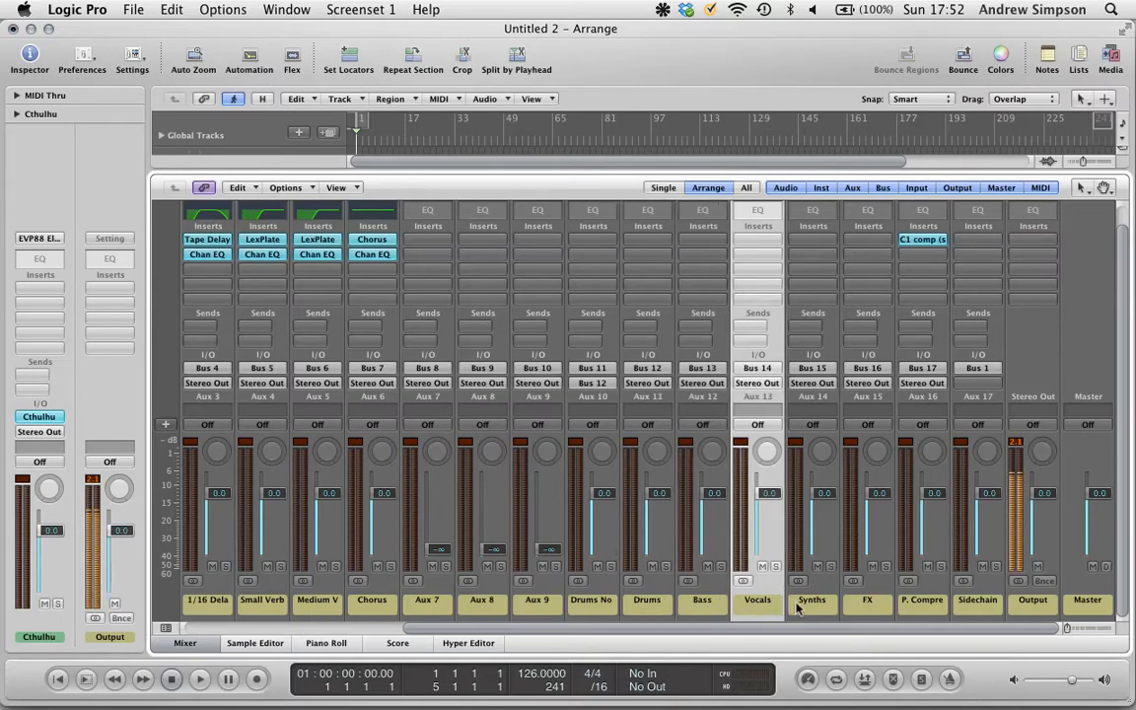
{"action": "left_click", "coordinate": [798, 606]}
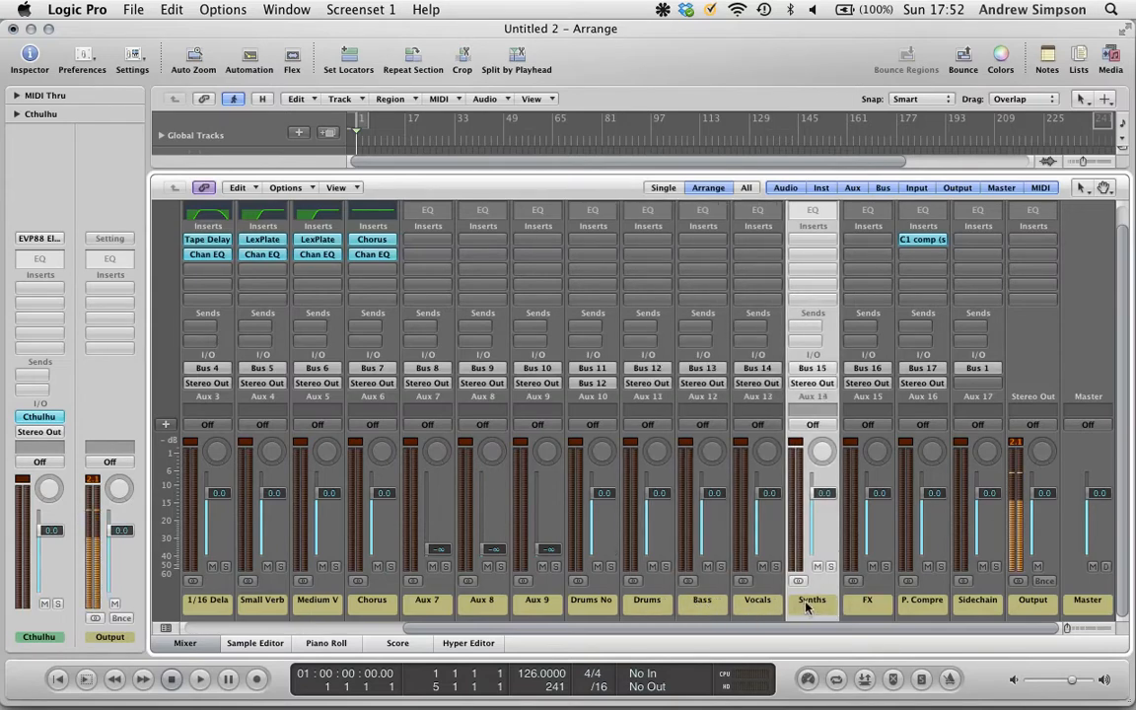
{"action": "left_click", "coordinate": [874, 609]}
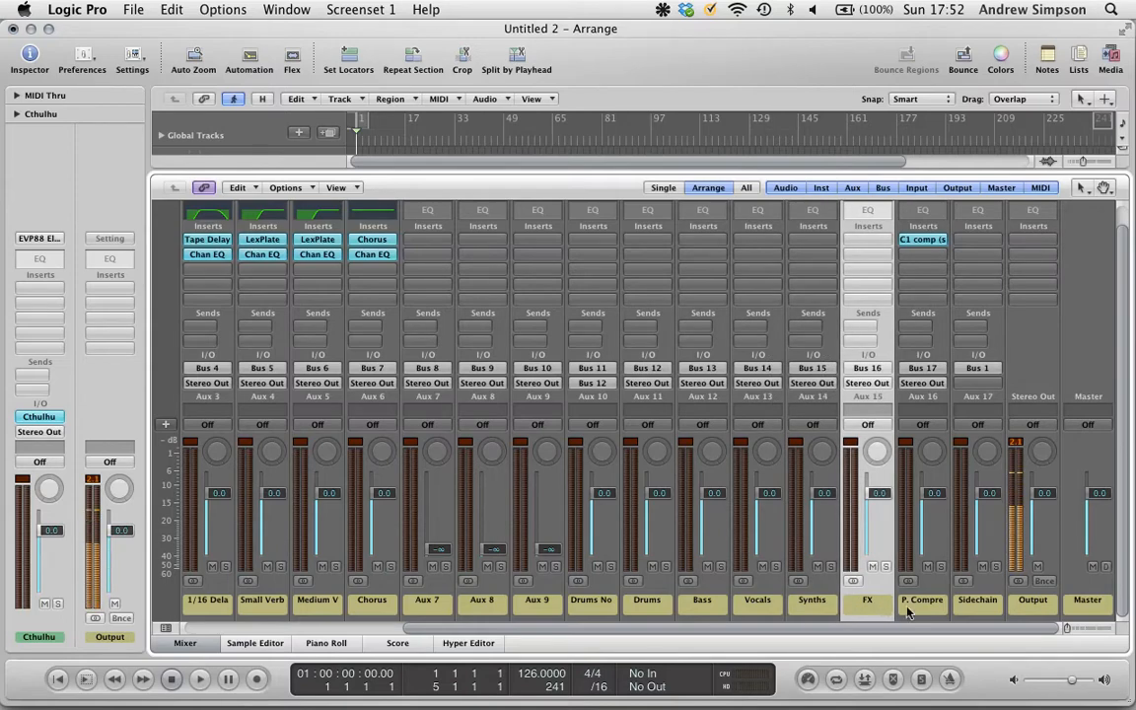
{"action": "left_click", "coordinate": [911, 608]}
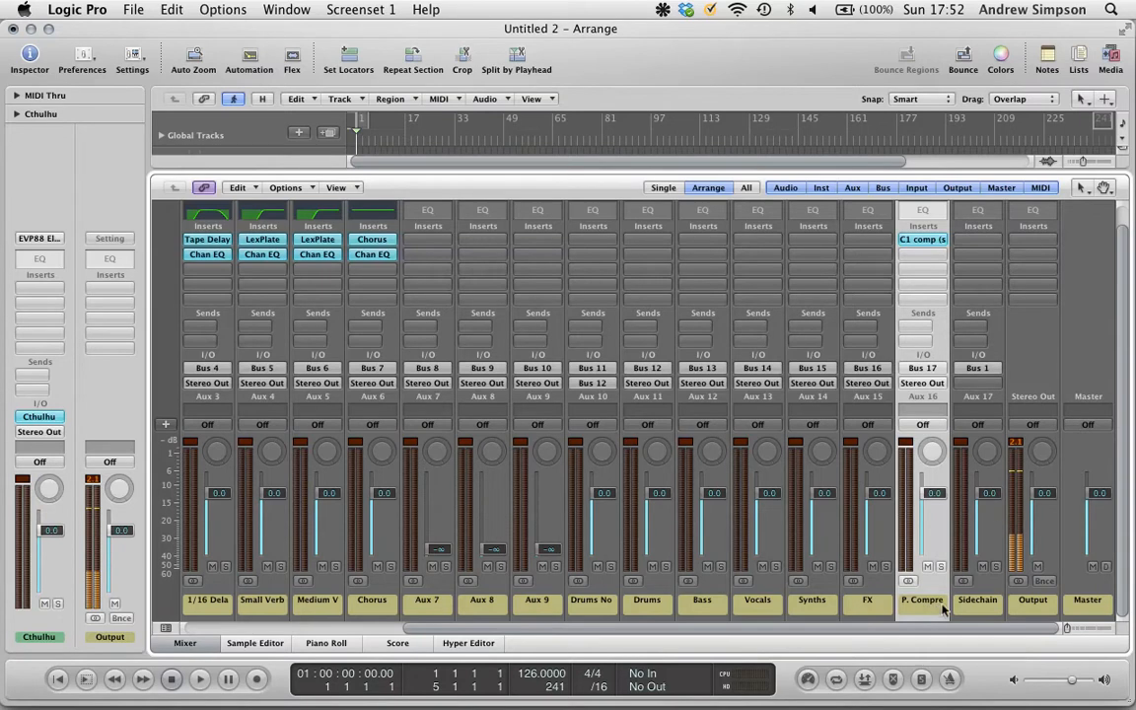
{"action": "key", "text": "x"}
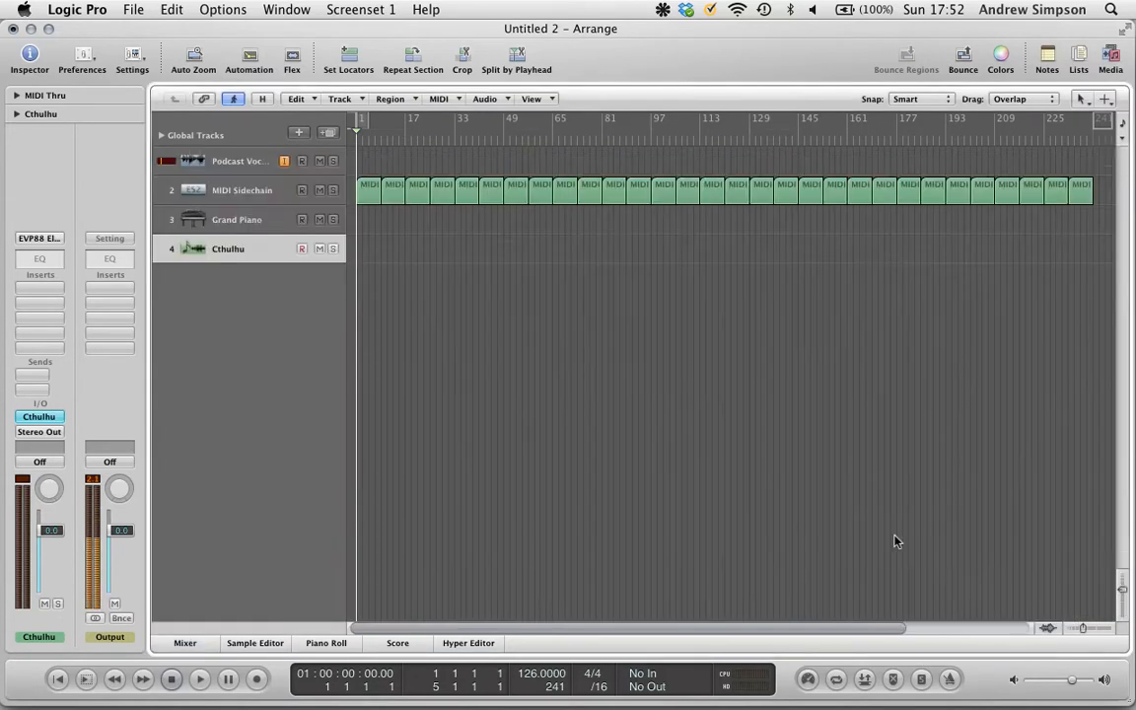
- Add one software instrument track with Output 1-2 directly below the Cthulhu track
{"action": "left_click", "coordinate": [244, 192]}
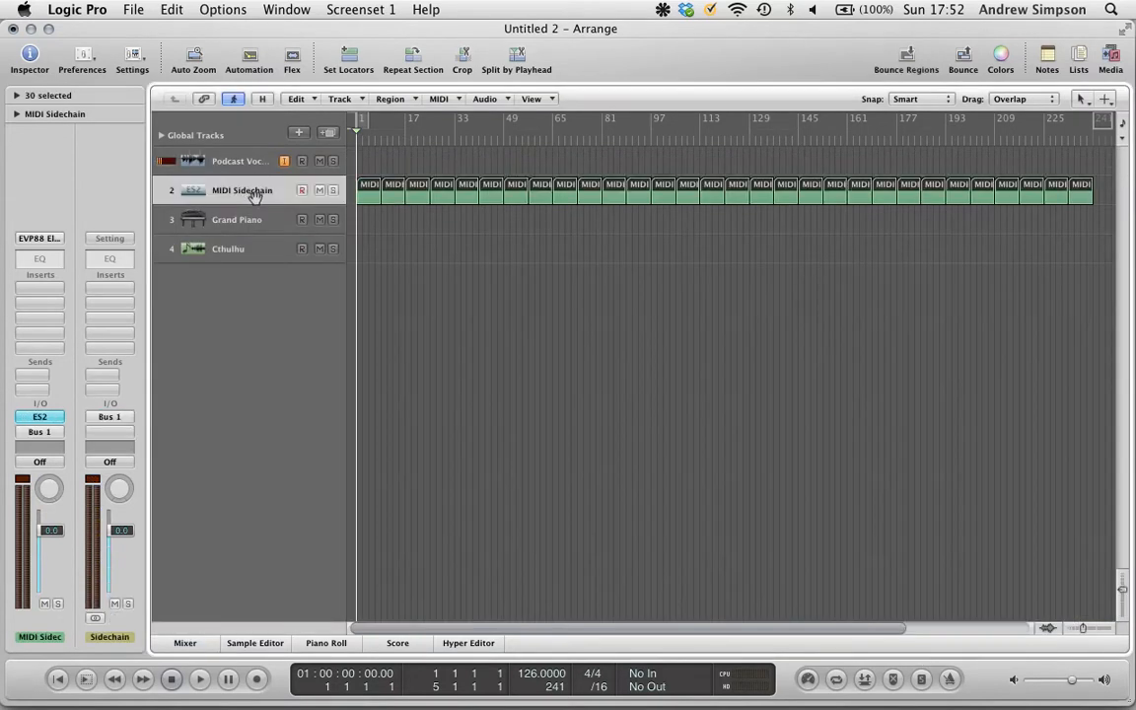
{"action": "left_click", "coordinate": [256, 248]}
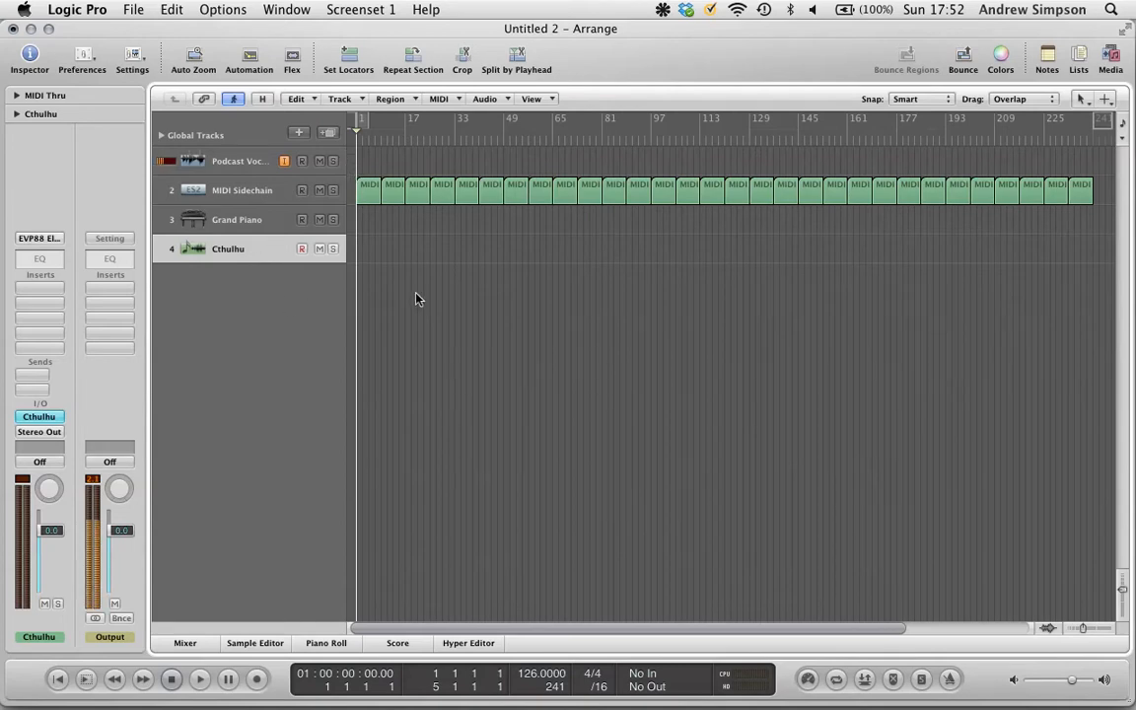
{"action": "left_click", "coordinate": [298, 131]}
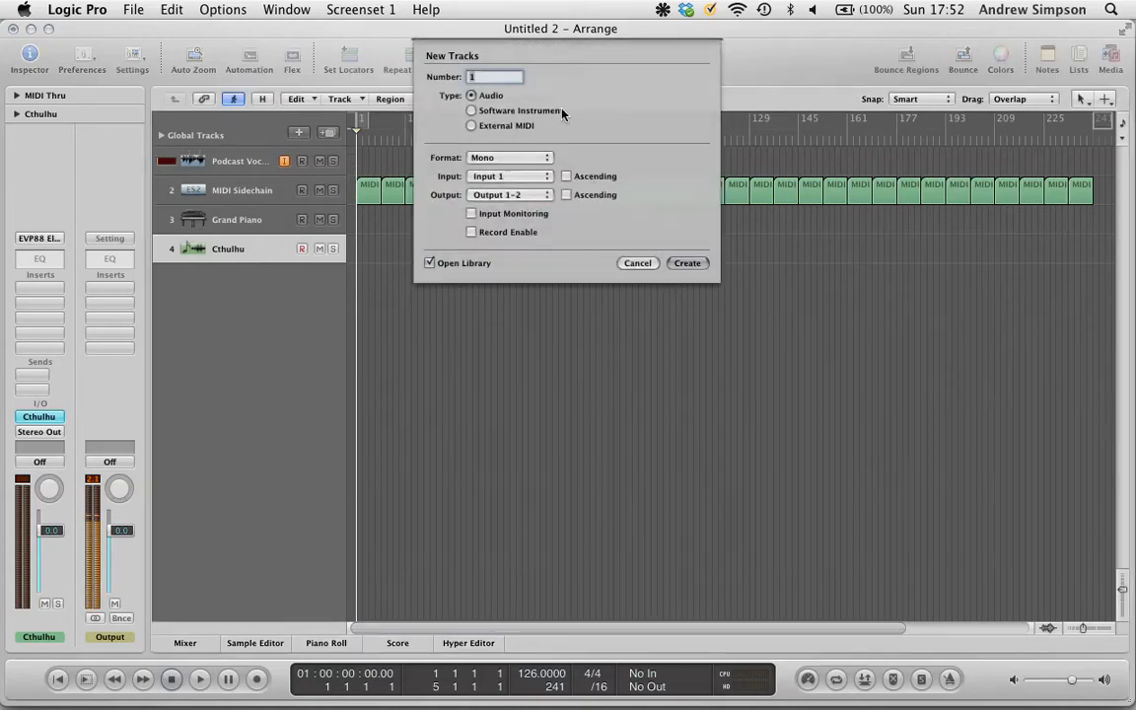
{"action": "left_click", "coordinate": [519, 113]}
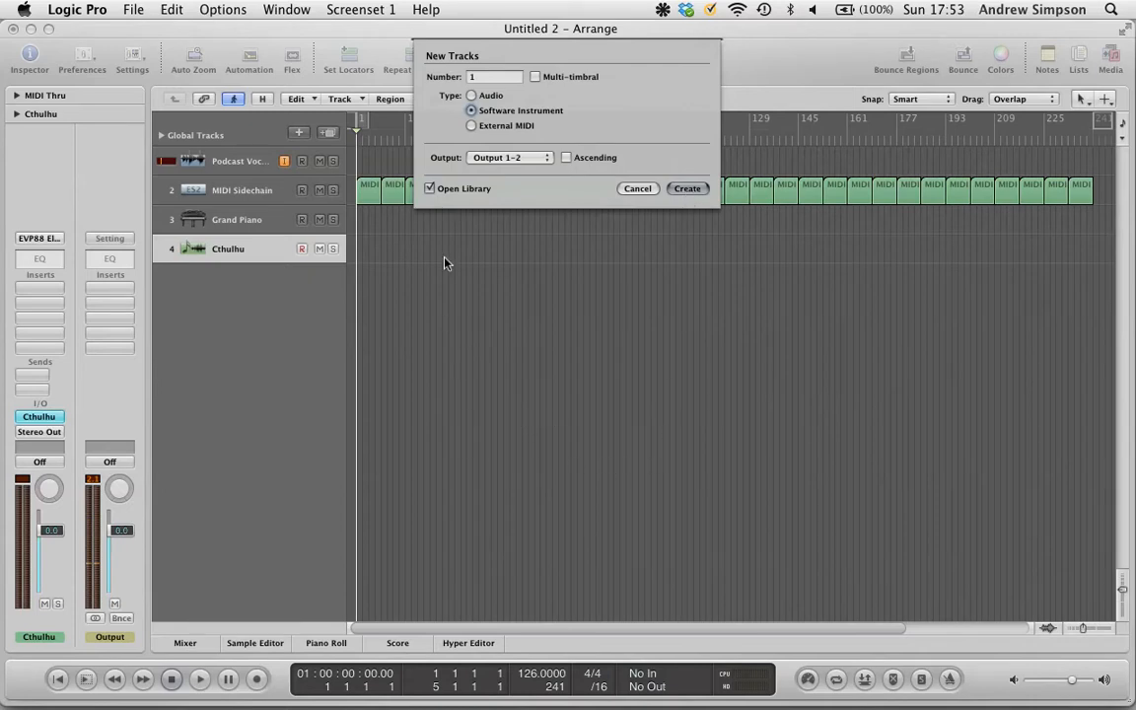
{"action": "key", "text": "Return"}
- Load the ES2 synthesizer as the new track's instrument and hide the media library
{"action": "left_click", "coordinate": [40, 416]}
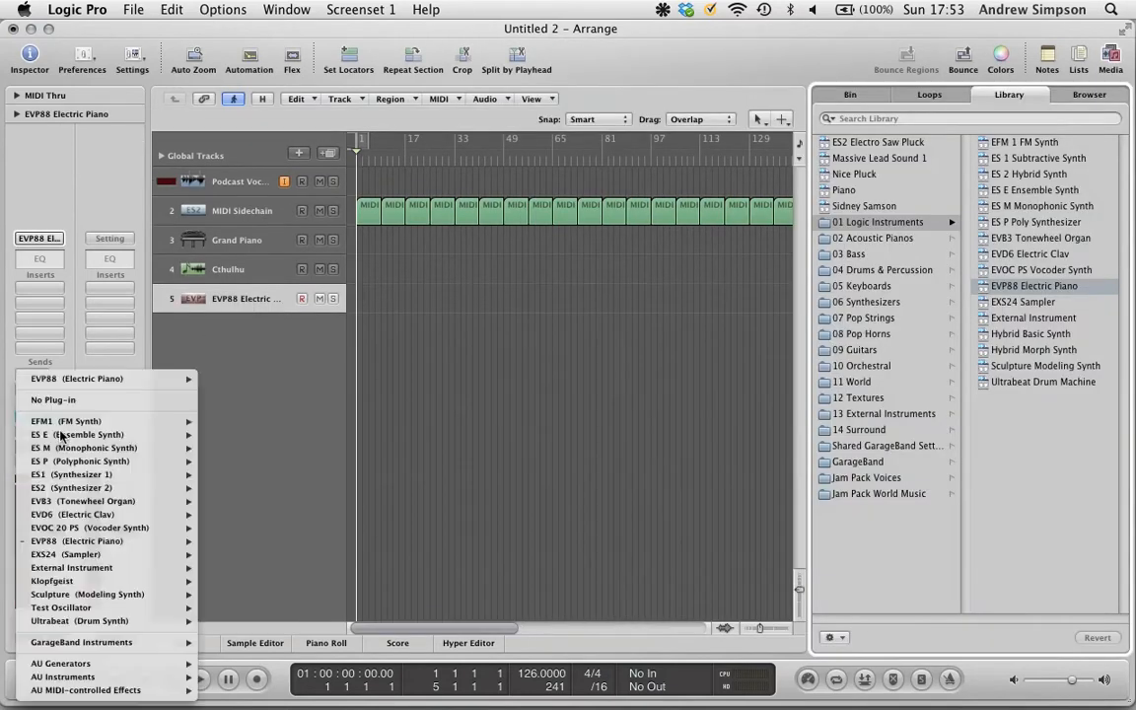
{"action": "left_click", "coordinate": [226, 490]}
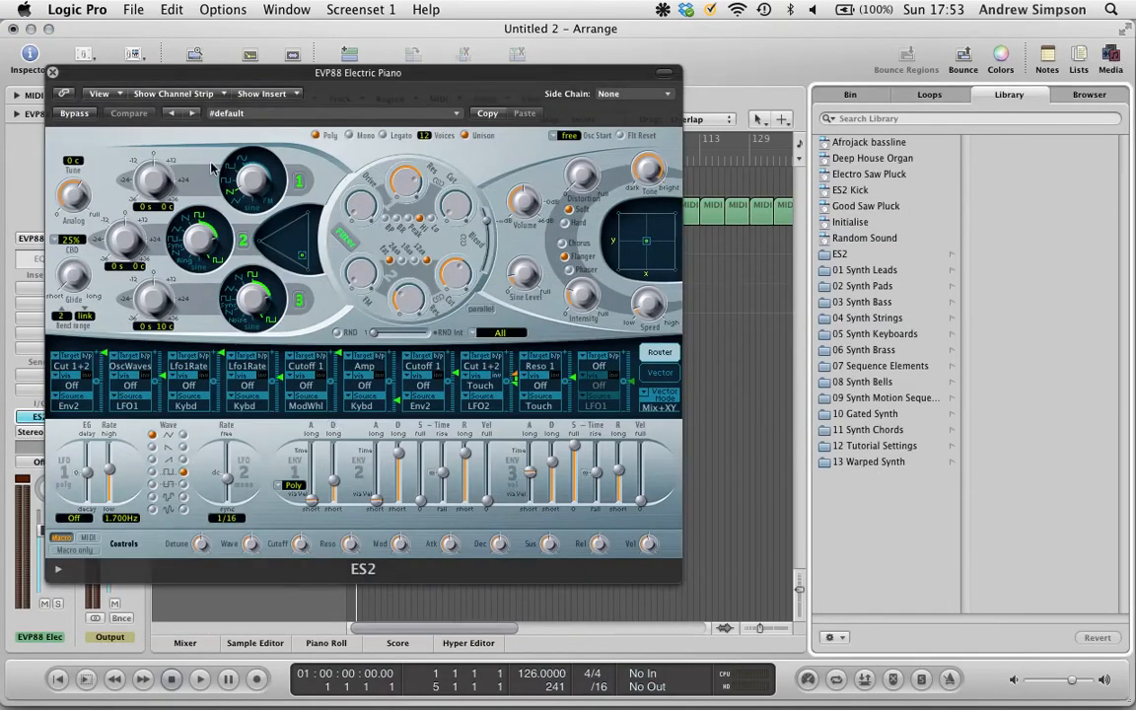
{"action": "left_click", "coordinate": [1110, 62]}
- Load the Initialise preset in ES2 and move its plug-in window clear of the channel strips
{"action": "left_click", "coordinate": [314, 114]}
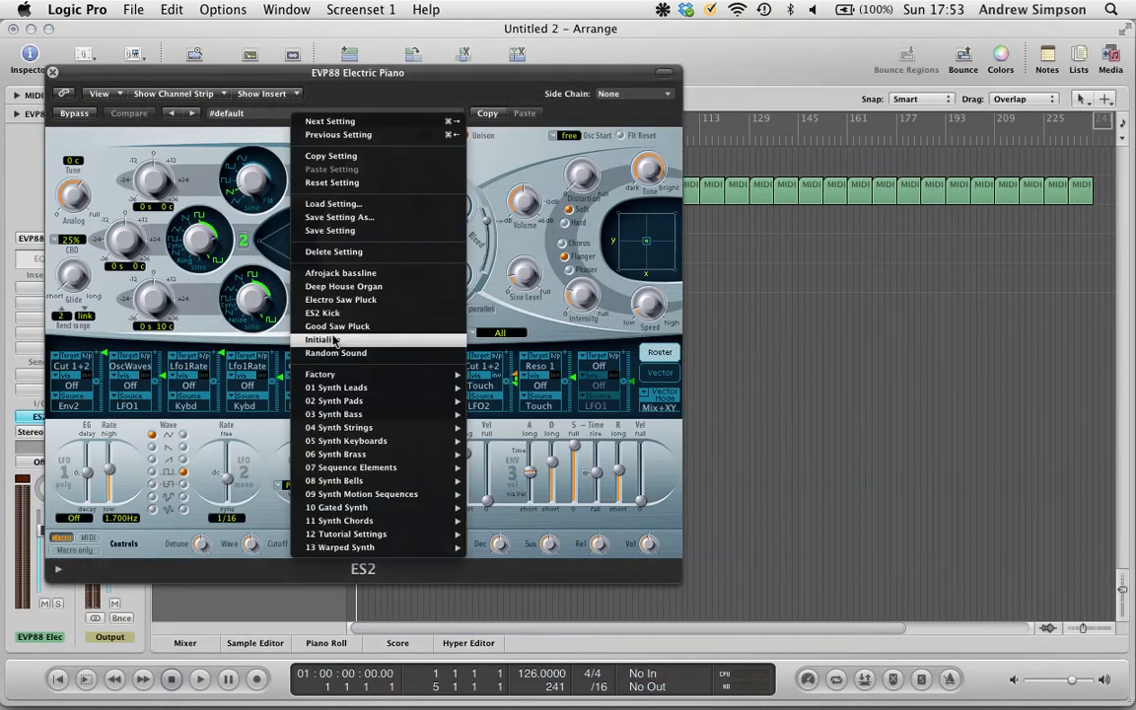
{"action": "left_click", "coordinate": [333, 341]}
{"action": "left_click_drag", "start_coordinate": [277, 73], "coordinate": [441, 32]}
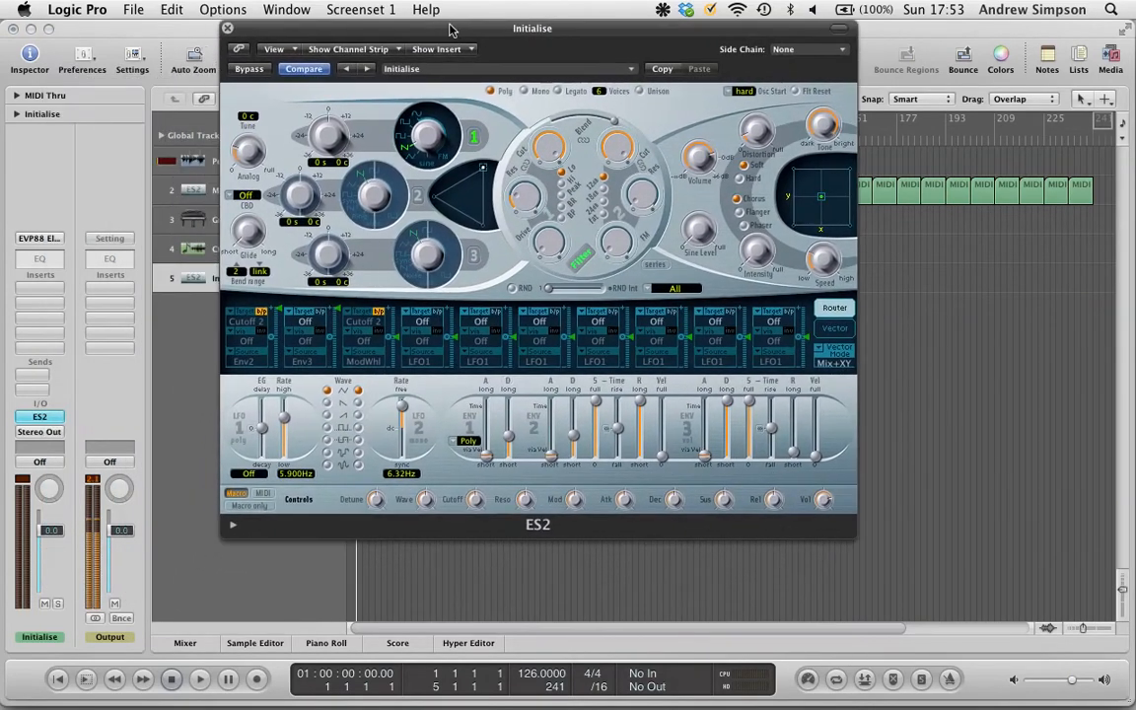
- Show the on-screen musical typing keyboard, audition note C2 on ES2 and move the keyboard off the lower-left synth controls
{"action": "key", "text": "Caps_Lock"}
{"action": "key", "text": "a"}
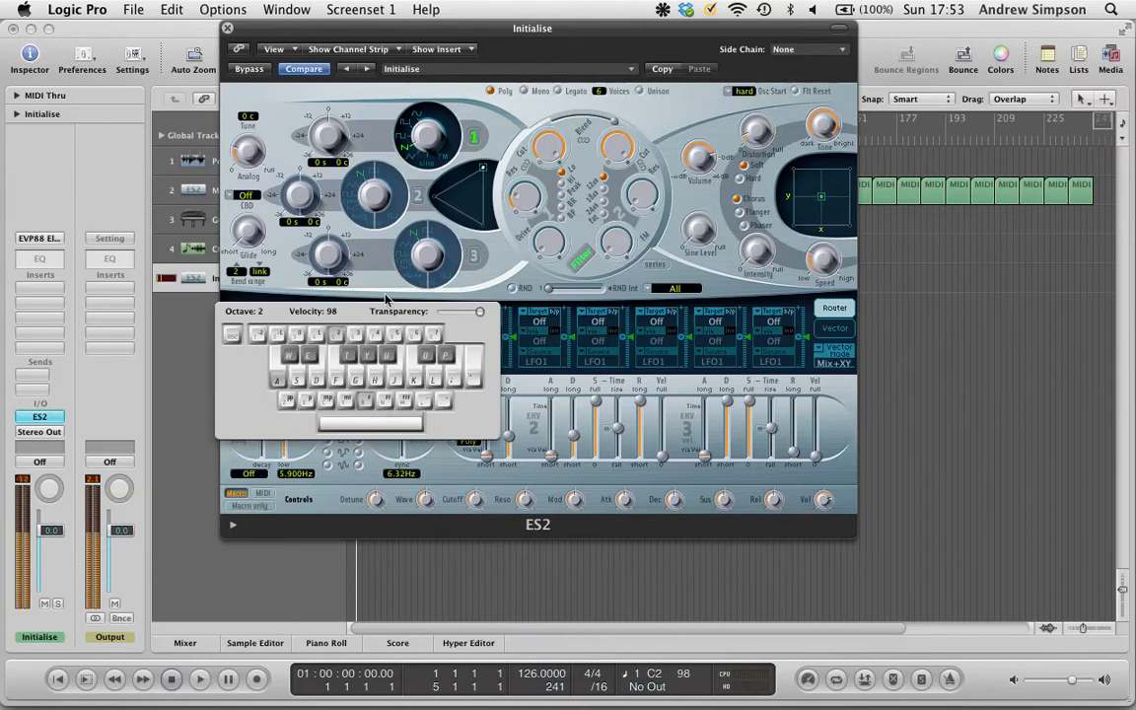
{"action": "left_click_drag", "start_coordinate": [335, 311], "coordinate": [626, 245]}
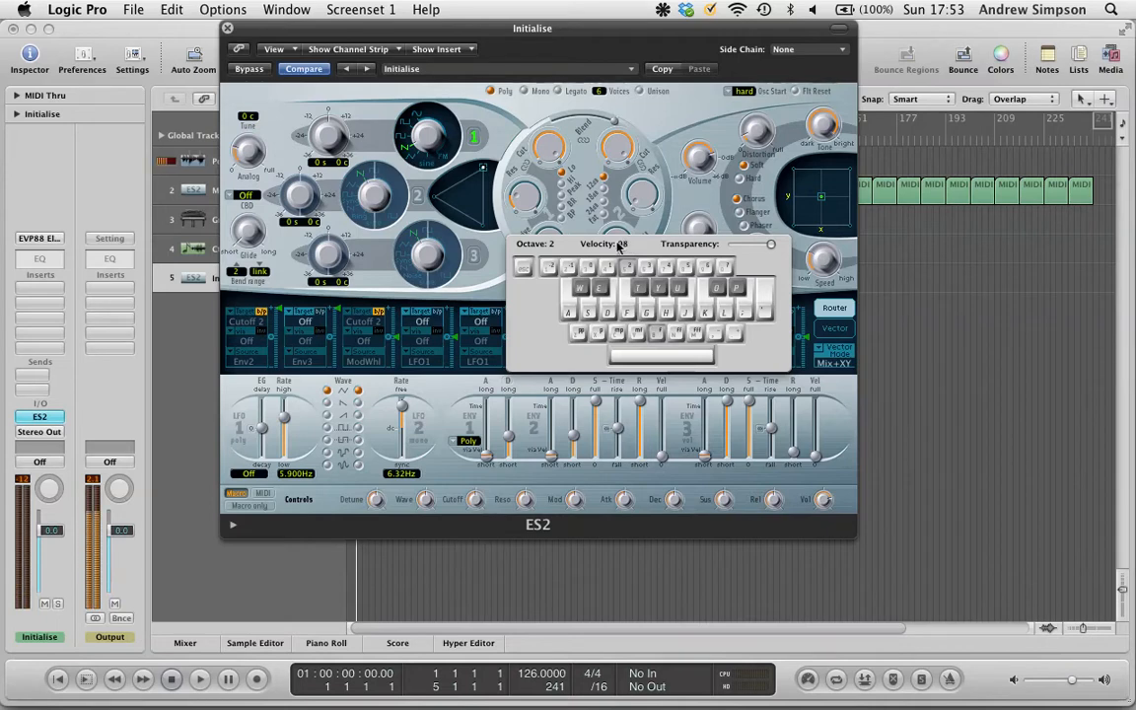
- Add a send to Bus 2 (1/4 Delay) on the Initialise track, auditioning a note before and after
{"action": "key", "text": "a"}
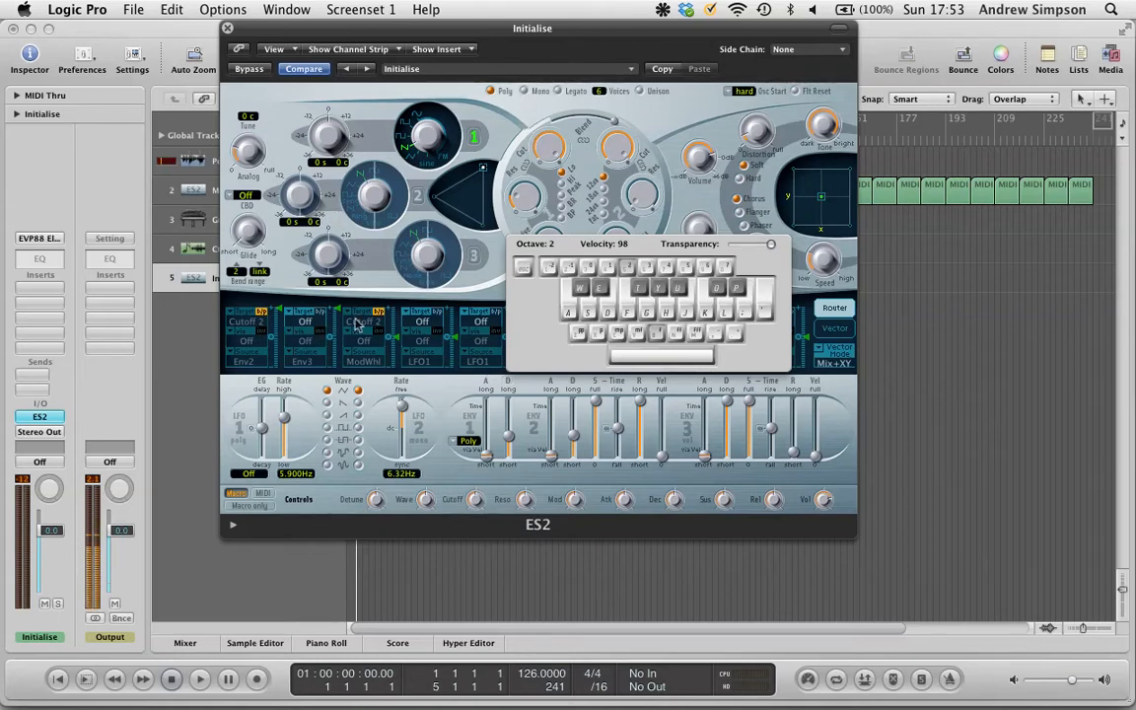
{"action": "left_click", "coordinate": [40, 376]}
{"action": "mouse_move", "coordinate": [47, 394]}
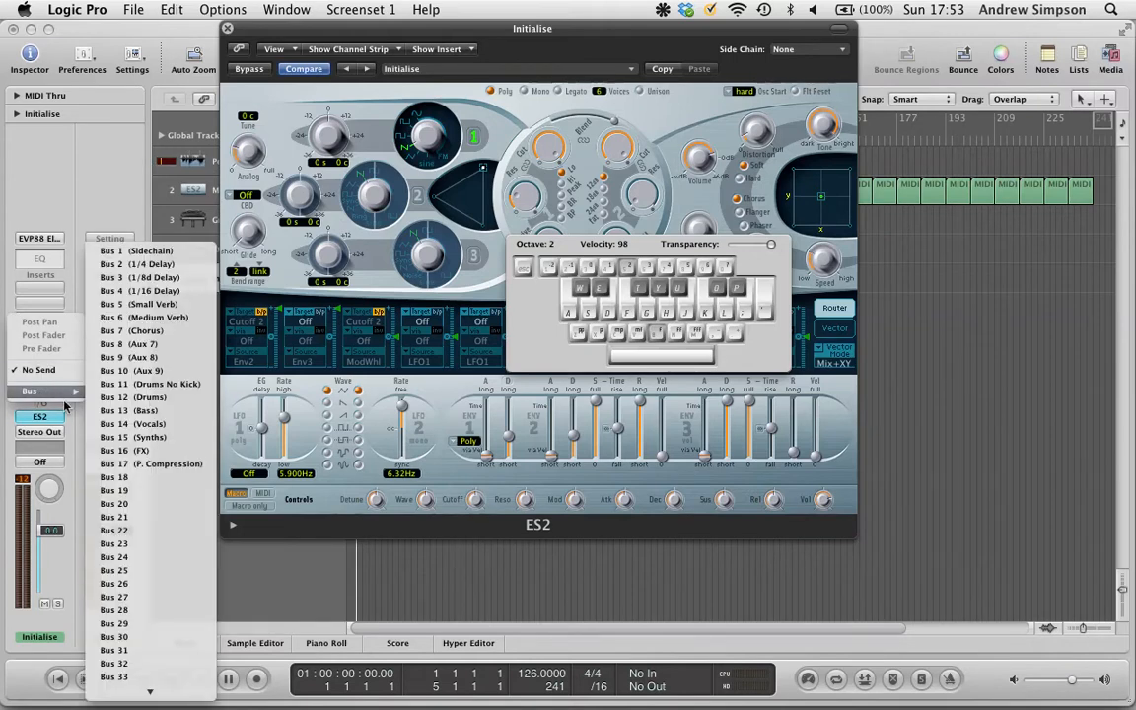
{"action": "left_click", "coordinate": [173, 266]}
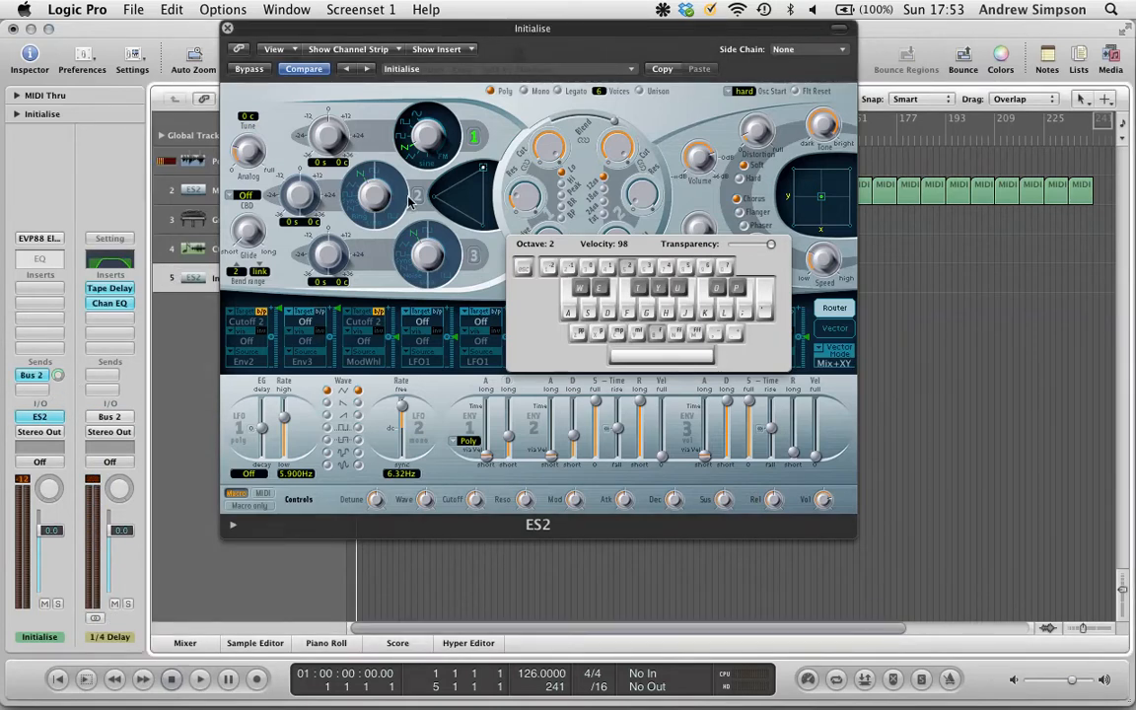
{"action": "key", "text": "a"}
- Switch the Initialise track's send to Bus 6 (Medium Verb) and audition the note C2
{"action": "left_click", "coordinate": [31, 376]}
{"action": "mouse_move", "coordinate": [50, 466]}
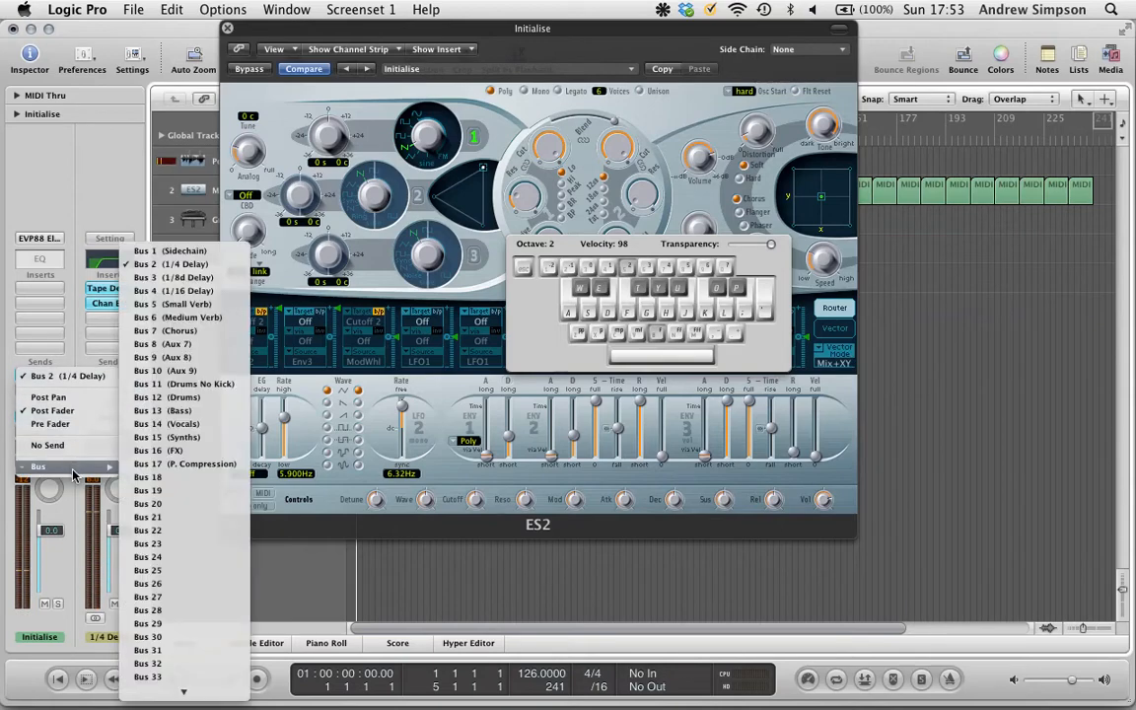
{"action": "left_click", "coordinate": [210, 317]}
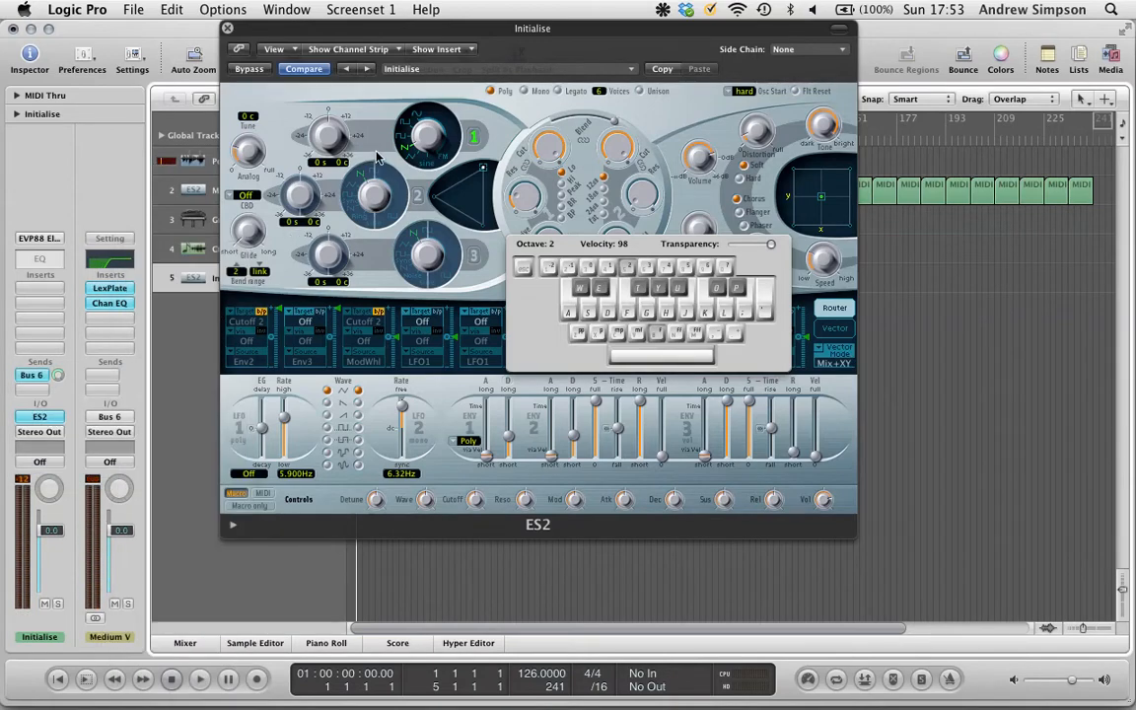
{"action": "key", "text": "a"}
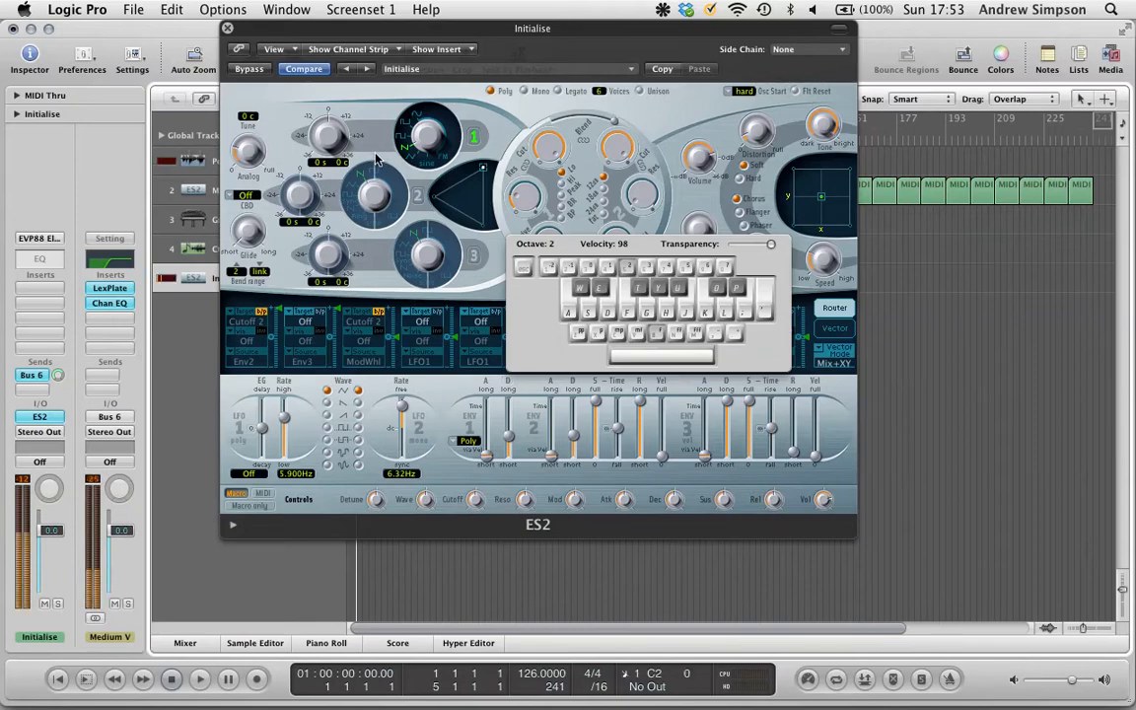
- Try the Initialise track's send on Bus 7 (Chorus), and remove the send again
{"action": "left_click", "coordinate": [40, 379]}
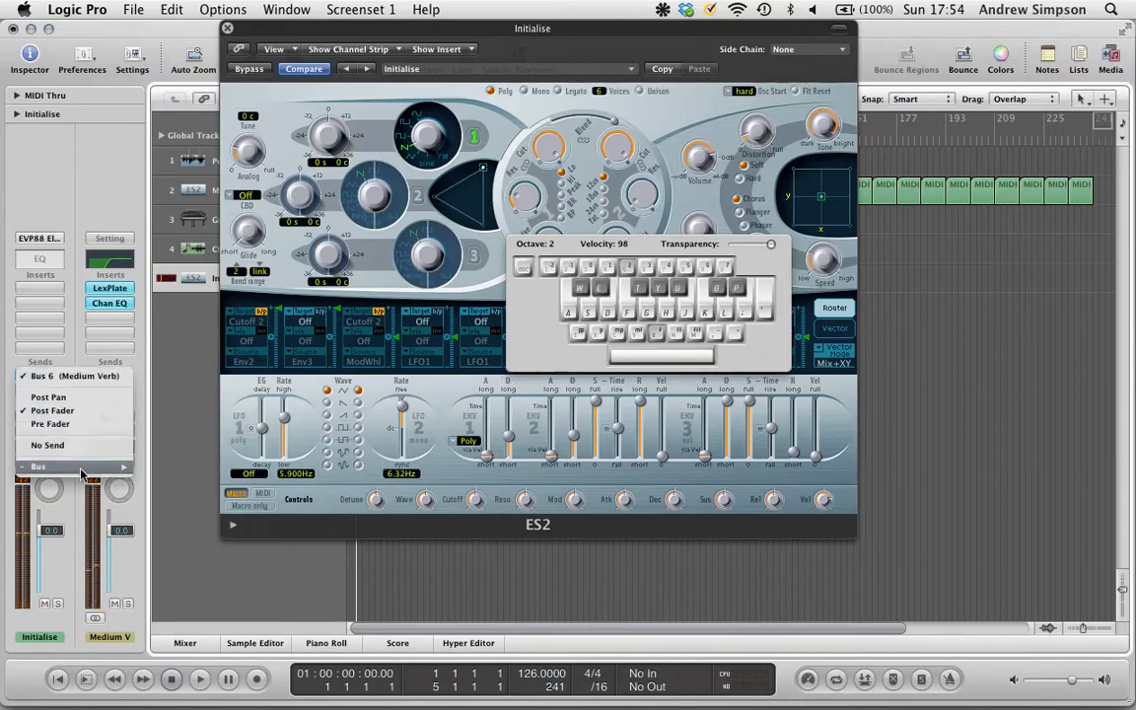
{"action": "mouse_move", "coordinate": [49, 467]}
{"action": "left_click", "coordinate": [182, 331]}
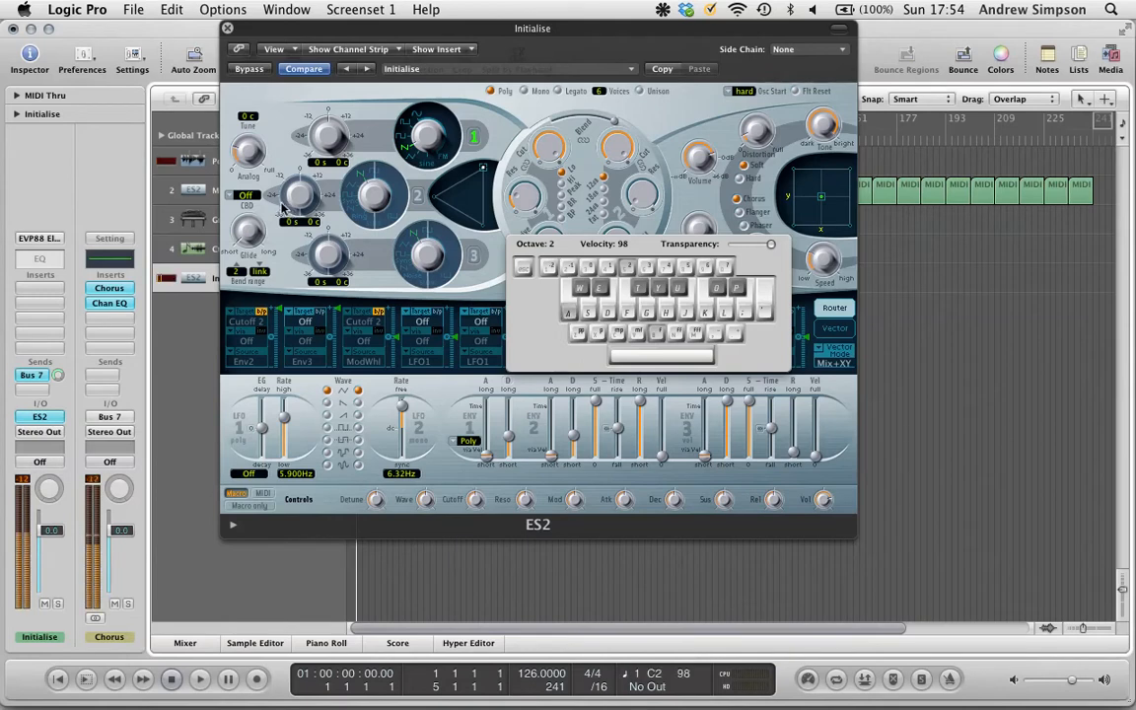
{"action": "left_click", "coordinate": [35, 375]}
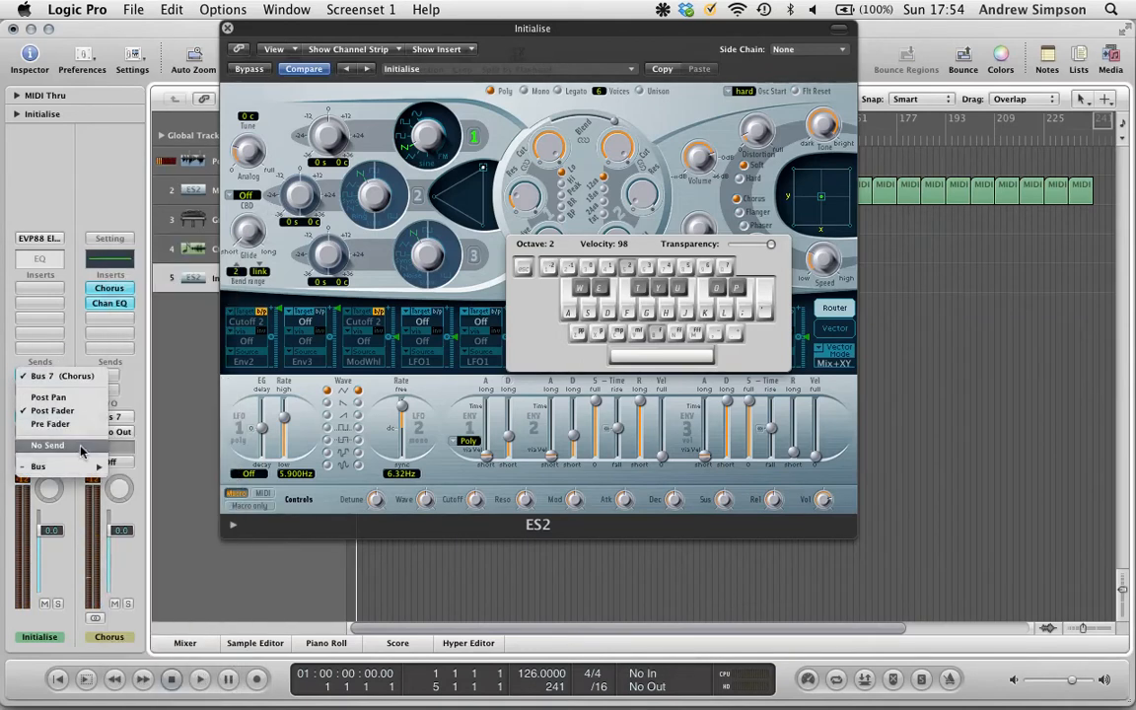
{"action": "left_click", "coordinate": [81, 448]}
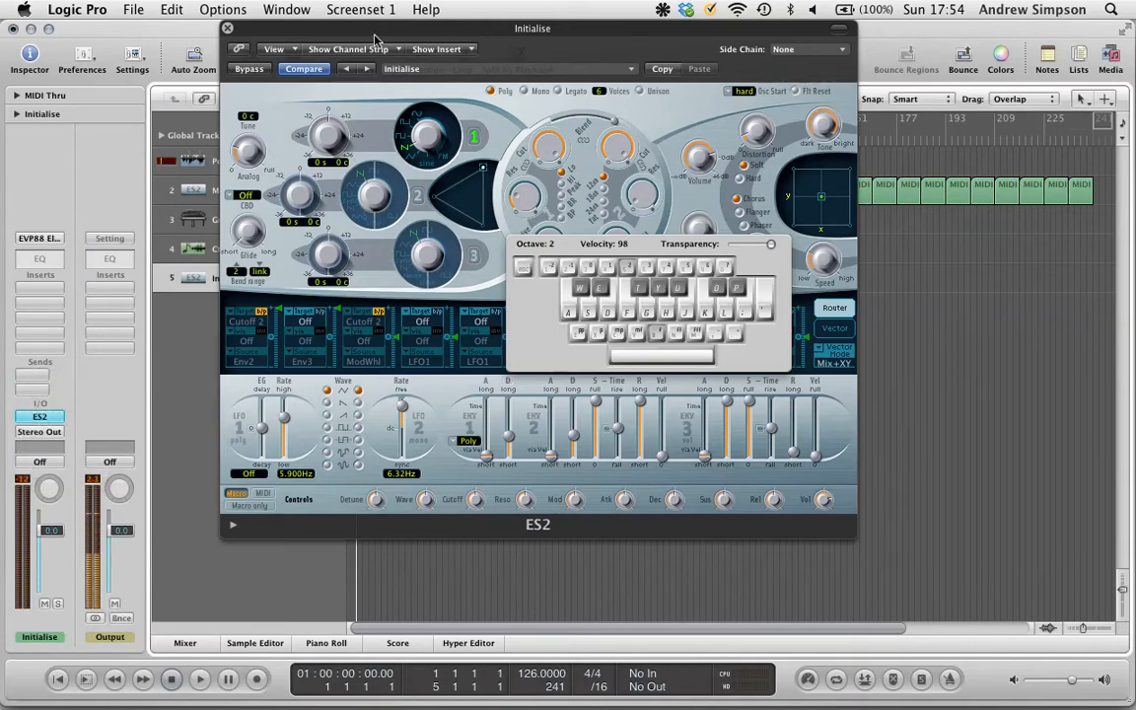
- Close the musical typing keyboard and the ES2 window, and look over the auxiliary effect channels in the mixer
{"action": "key", "text": "Caps_Lock"}
{"action": "left_click", "coordinate": [227, 28]}
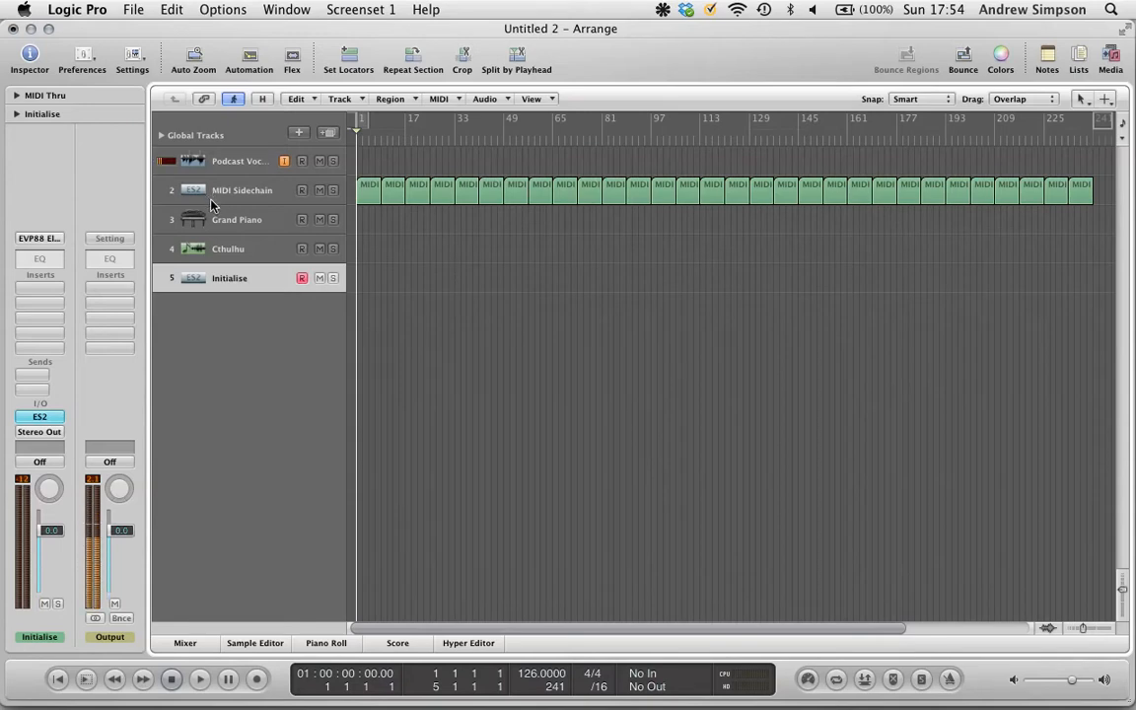
{"action": "key", "text": "x"}
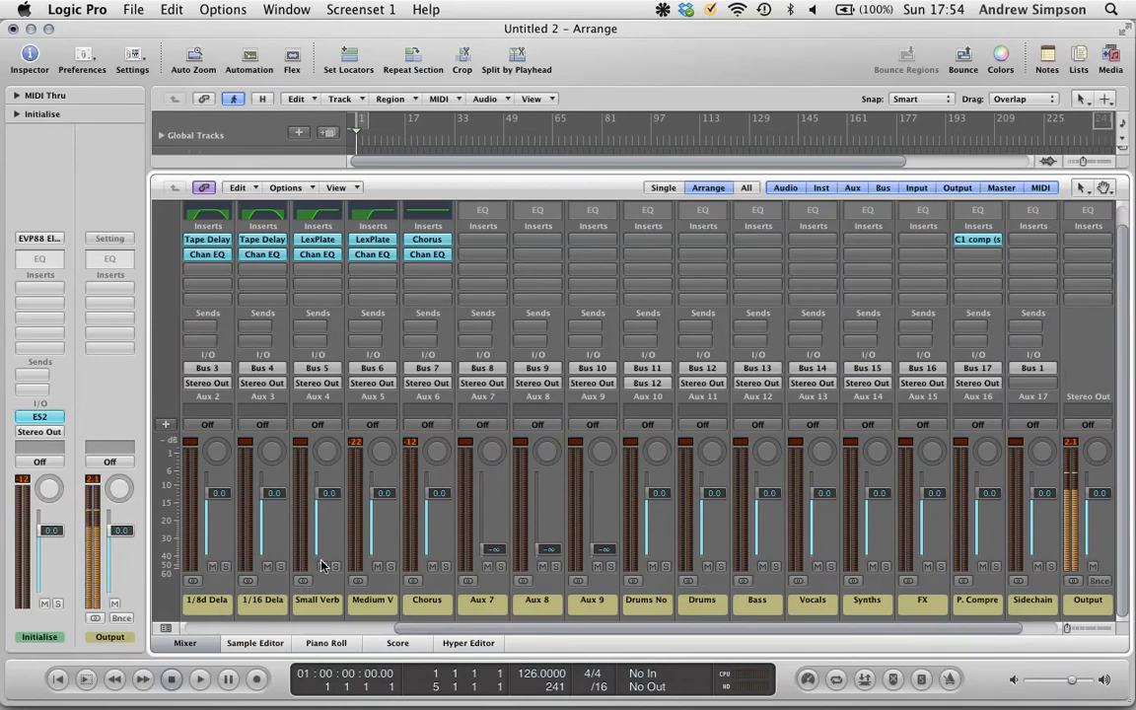
{"action": "scroll", "coordinate": [296, 597], "scroll_direction": "left", "scroll_amount": 3}
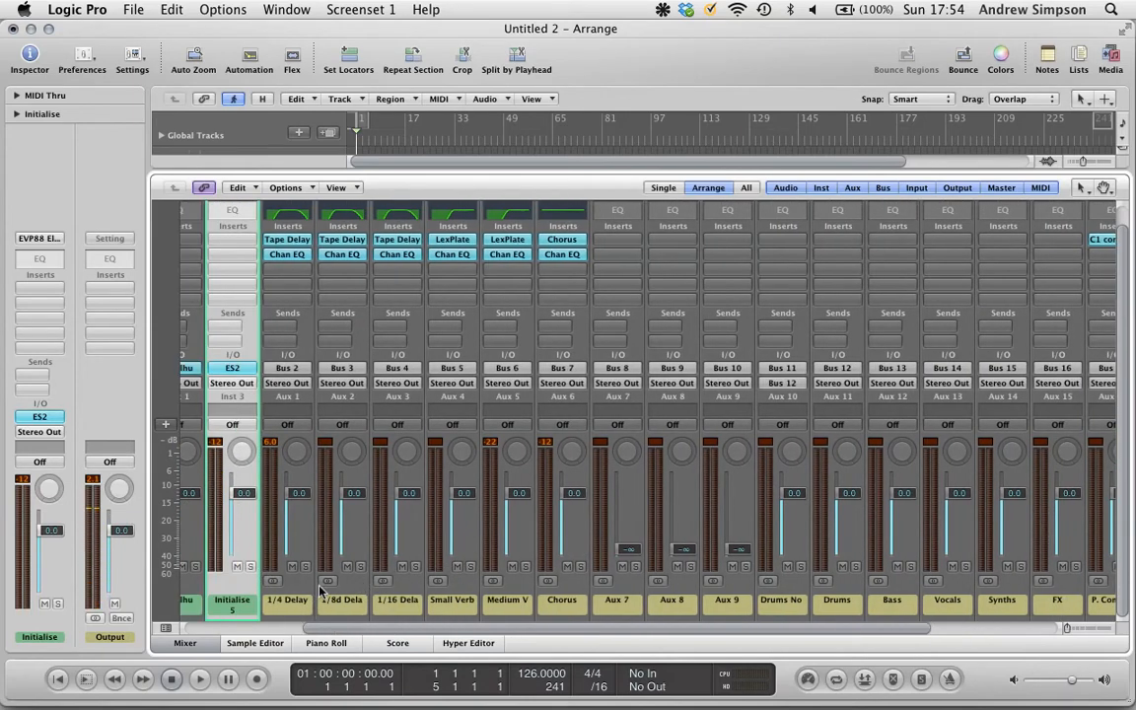
{"action": "left_click", "coordinate": [184, 643]}
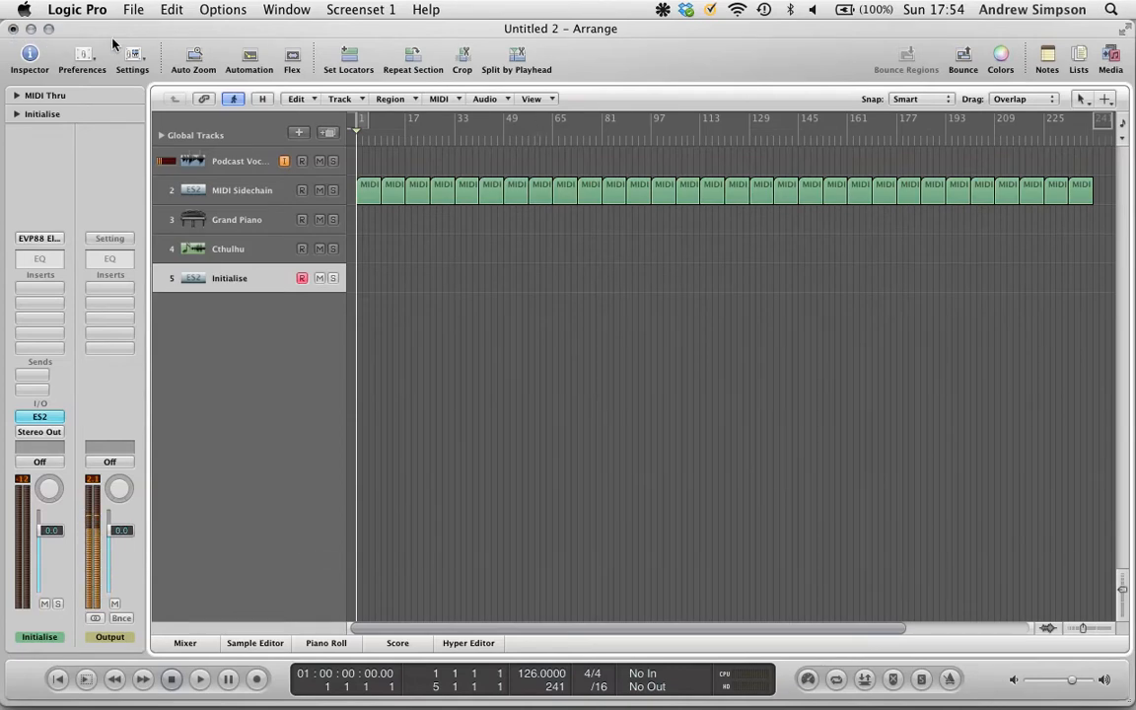
- Close the Untitled 2 project without saving its changes
{"action": "left_click", "coordinate": [13, 29]}
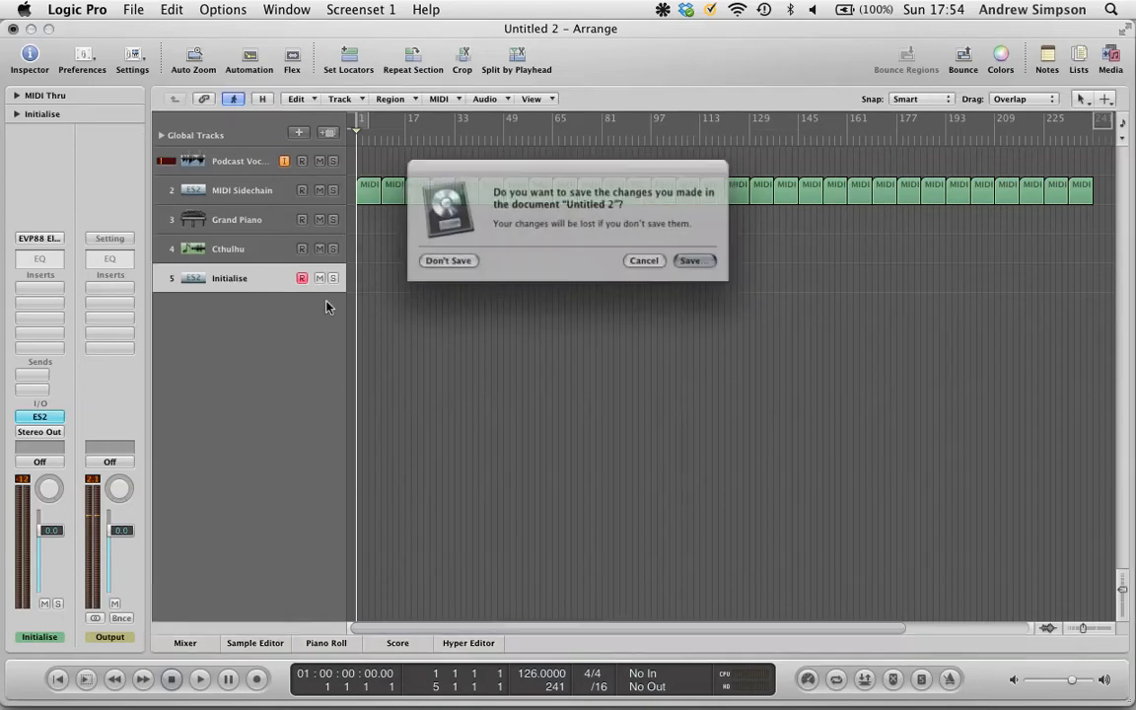
{"action": "left_click", "coordinate": [462, 257]}
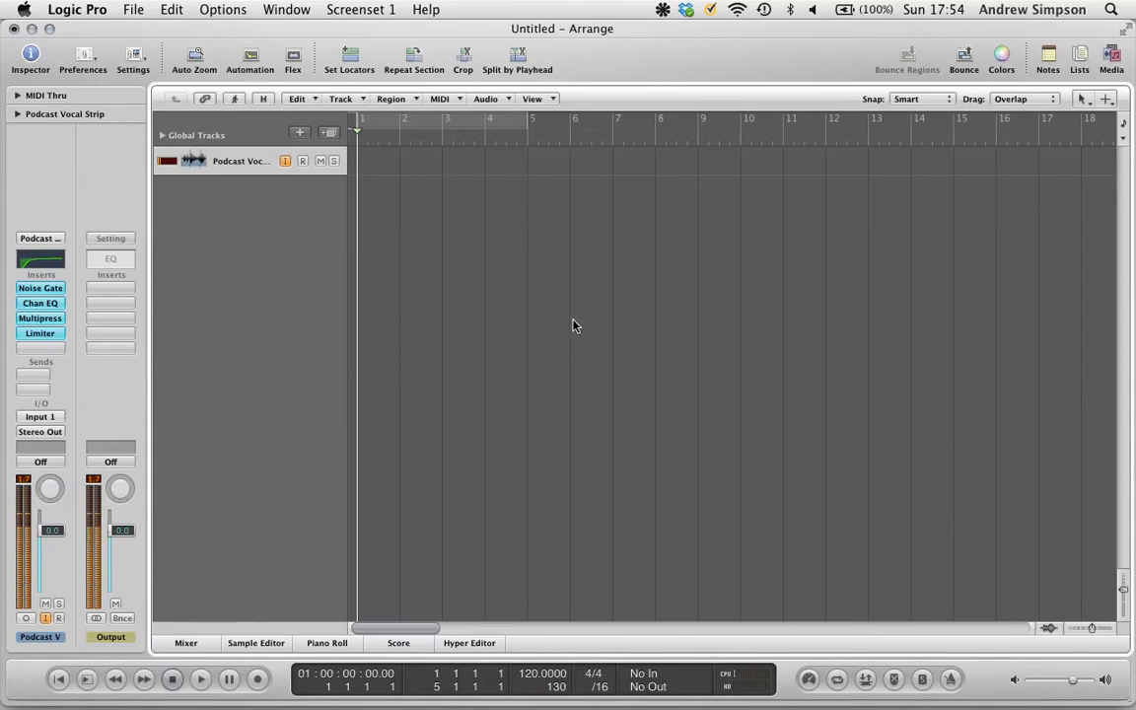
- Switch the podcast vocal channel to stereo and create five stereo auxiliary channel strips with Output 1-2 in the mixer
{"action": "left_click", "coordinate": [19, 618]}
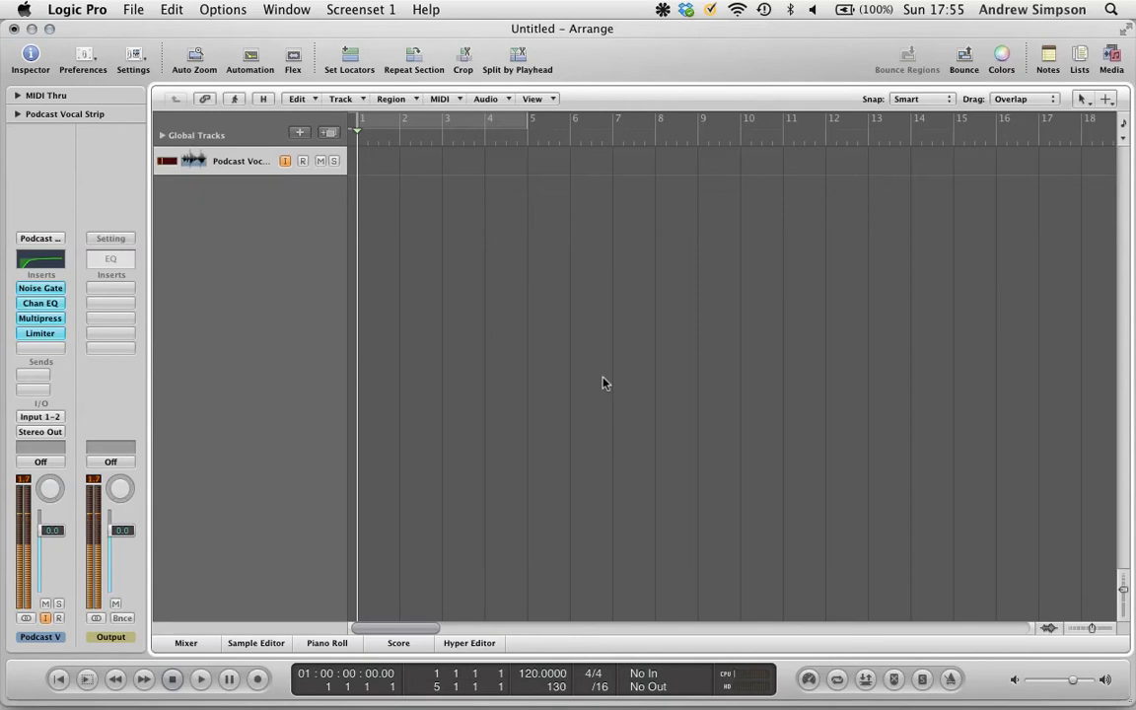
{"action": "key", "text": "x"}
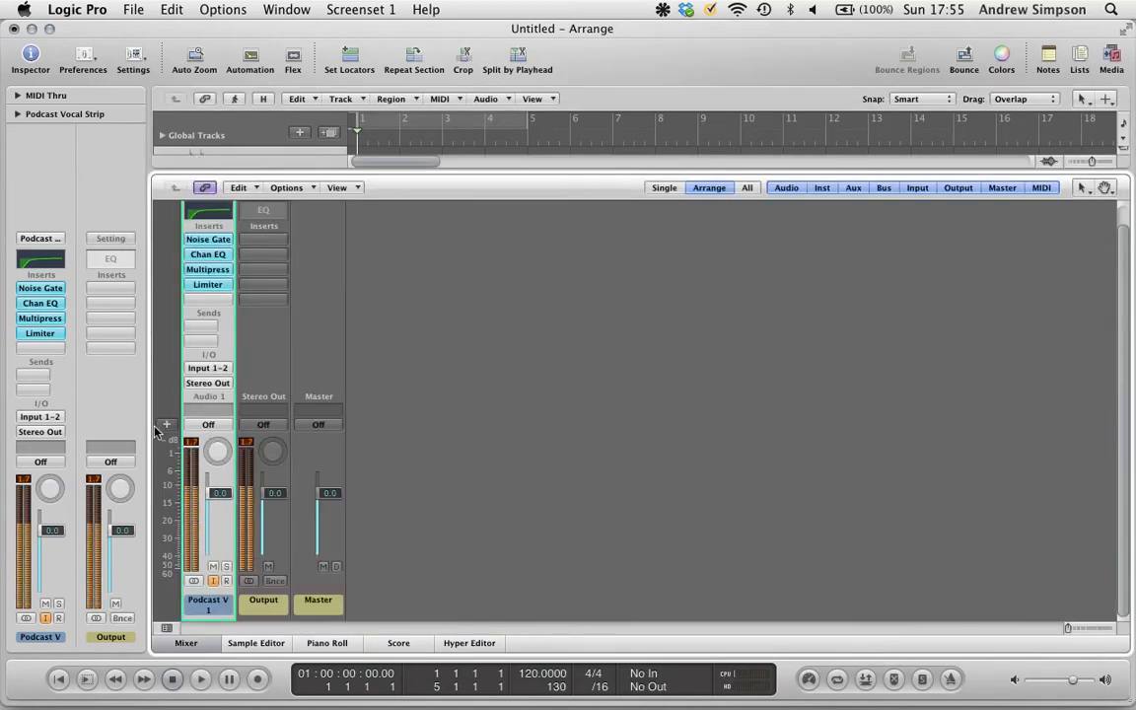
{"action": "left_click", "coordinate": [167, 424]}
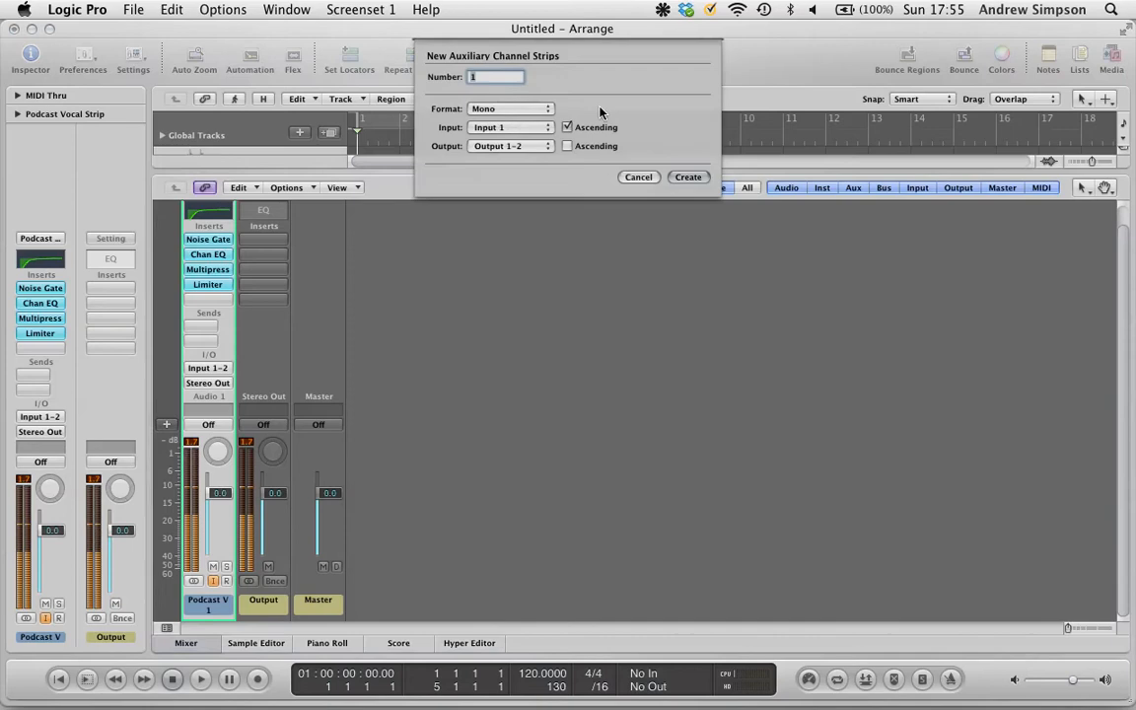
{"action": "left_click", "coordinate": [488, 111]}
{"action": "left_click", "coordinate": [489, 125]}
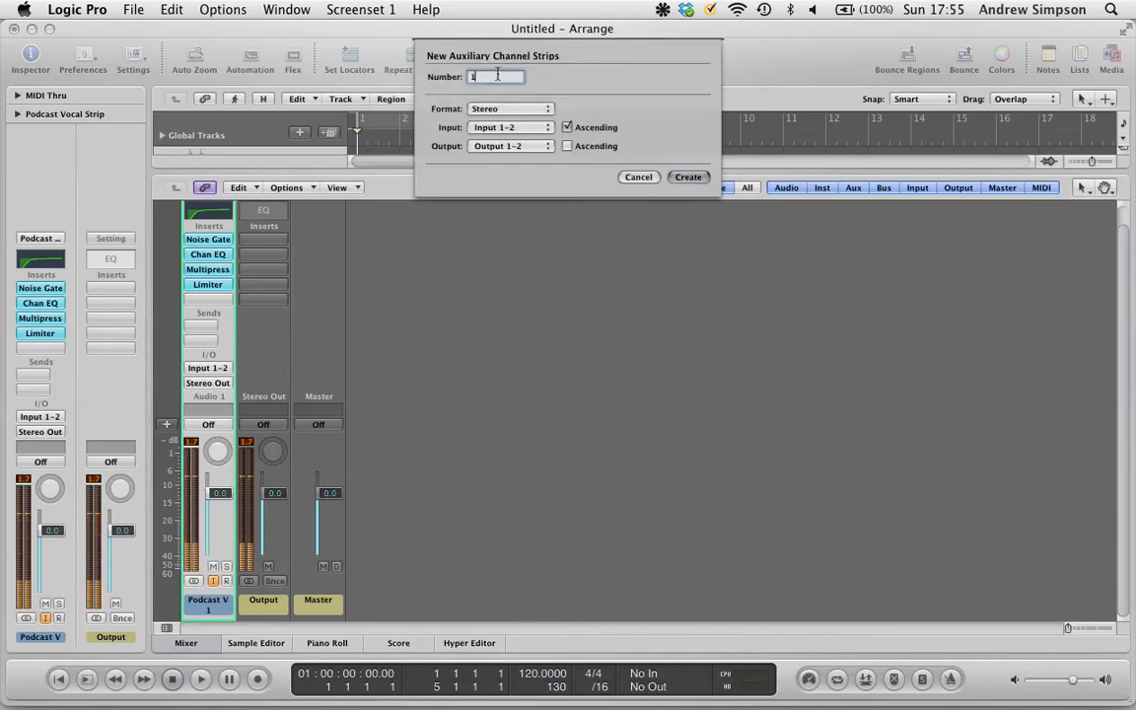
{"action": "type", "text": "5"}
{"action": "key", "text": "Return"}
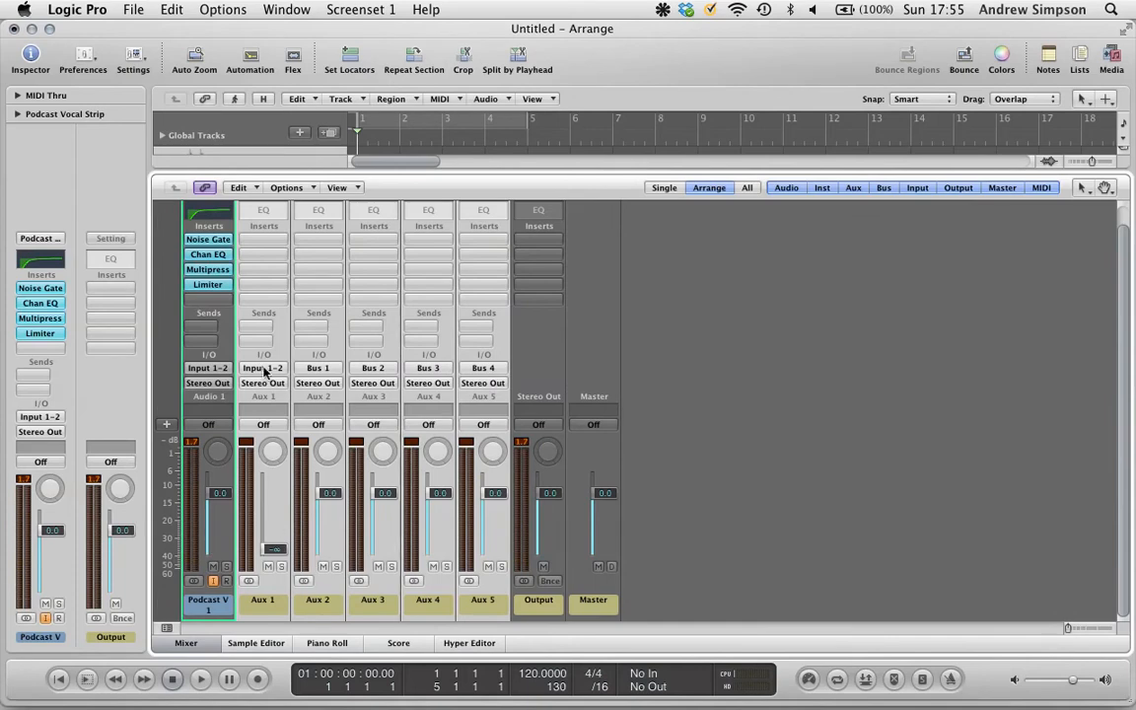
- Set the Aux 1 channel's input to Bus 5 and its volume fader to 0.0 dB
{"action": "left_click", "coordinate": [338, 607]}
{"action": "left_click", "coordinate": [274, 612]}
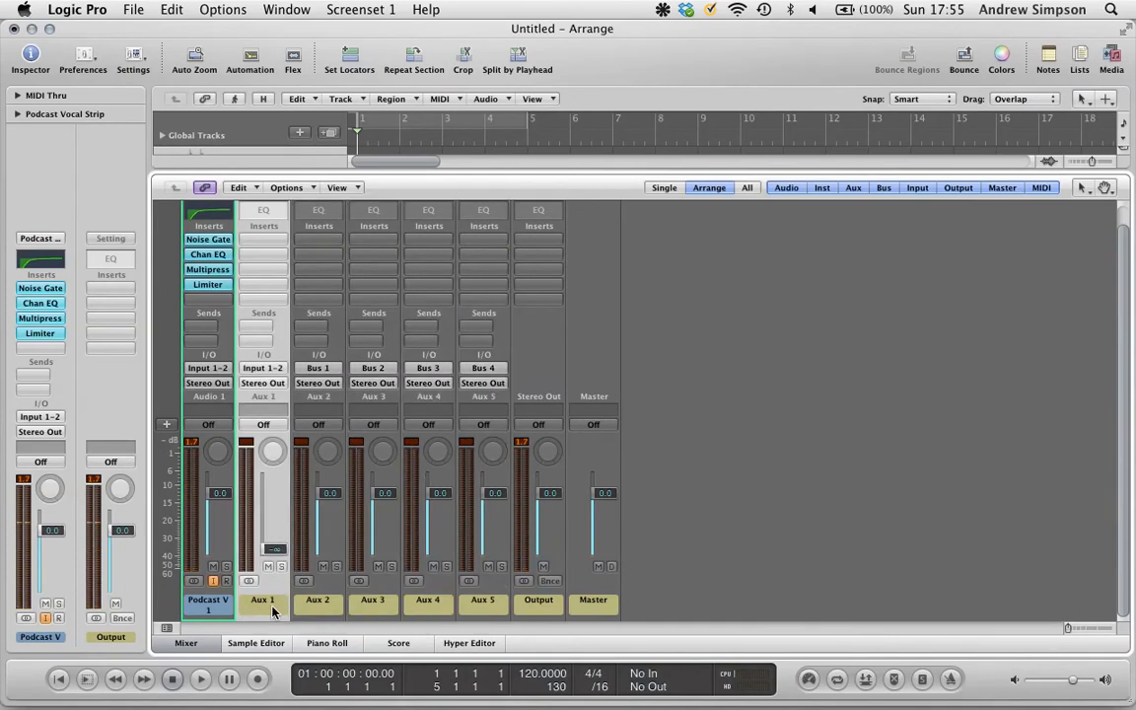
{"action": "left_click", "coordinate": [255, 368]}
{"action": "mouse_move", "coordinate": [286, 424]}
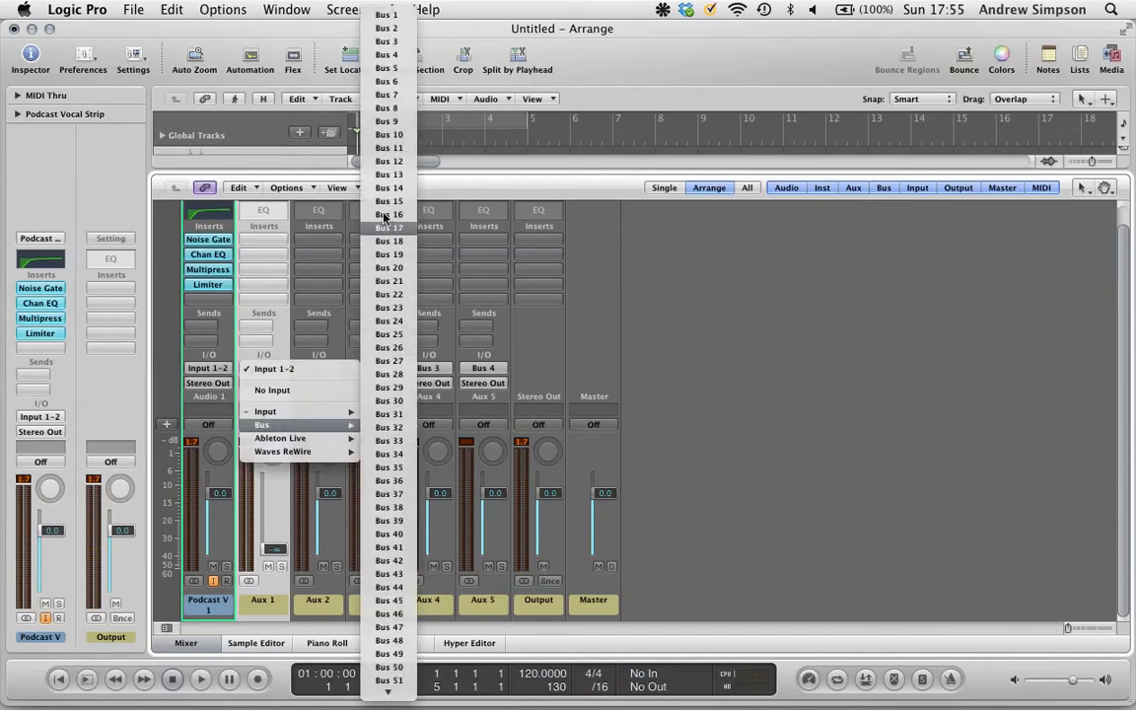
{"action": "left_click", "coordinate": [387, 68]}
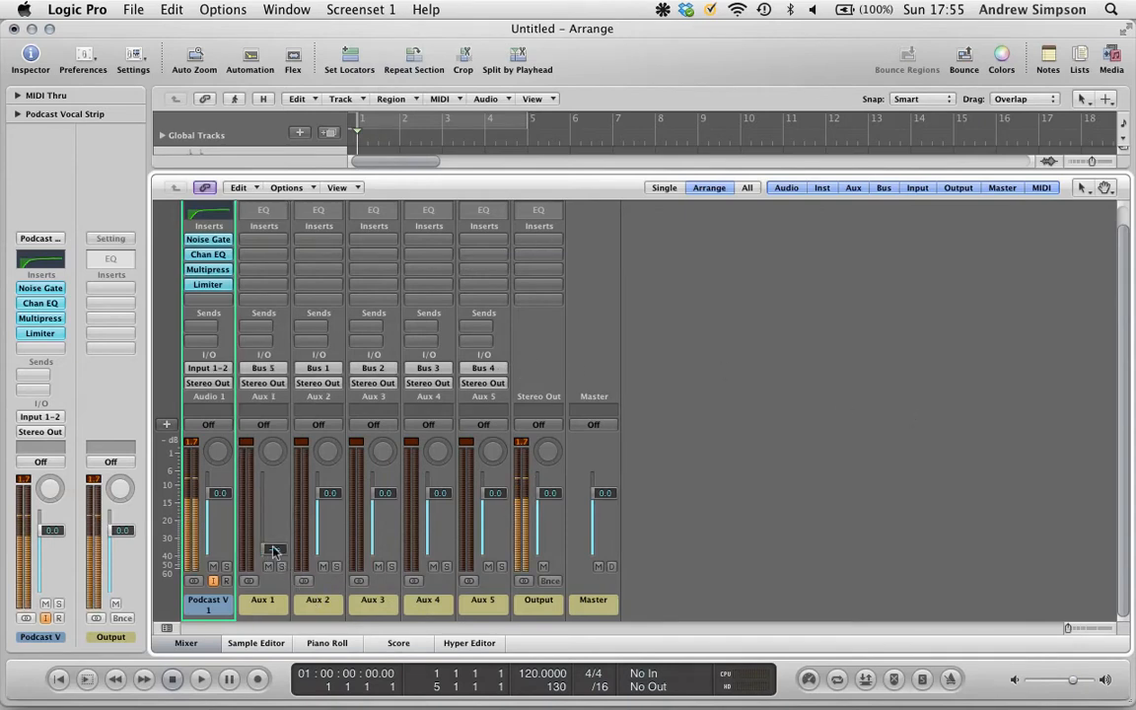
{"action": "type", "text": "0"}
{"action": "key", "text": "Return"}
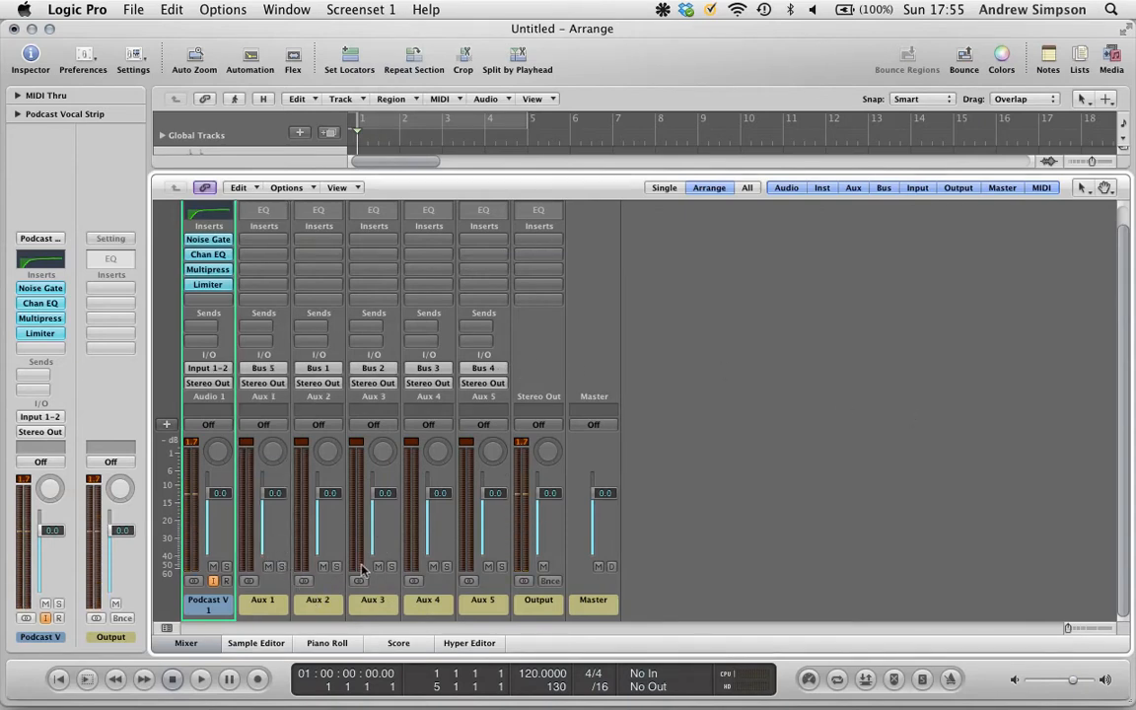
- Insert a stereo Tape Delay on Aux 2, Aux 3 and Aux 4 together and close its plug-in window
{"action": "left_click", "coordinate": [337, 606]}
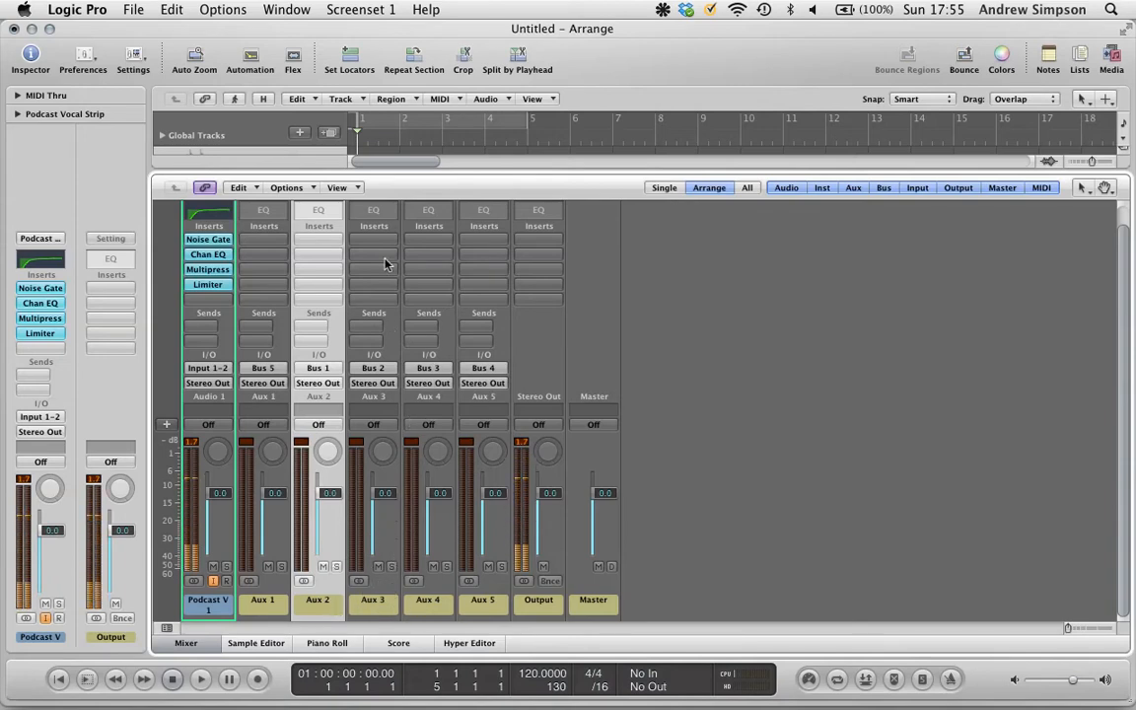
{"action": "left_click", "coordinate": [438, 606], "text": "shift"}
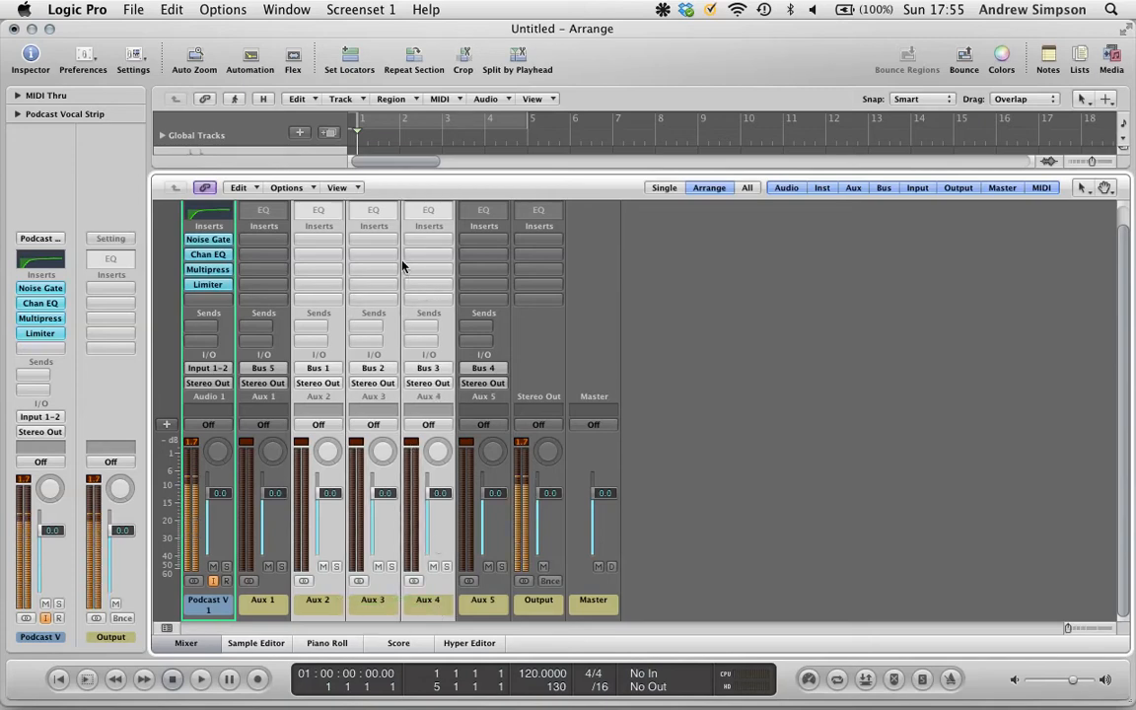
{"action": "left_click", "coordinate": [319, 239]}
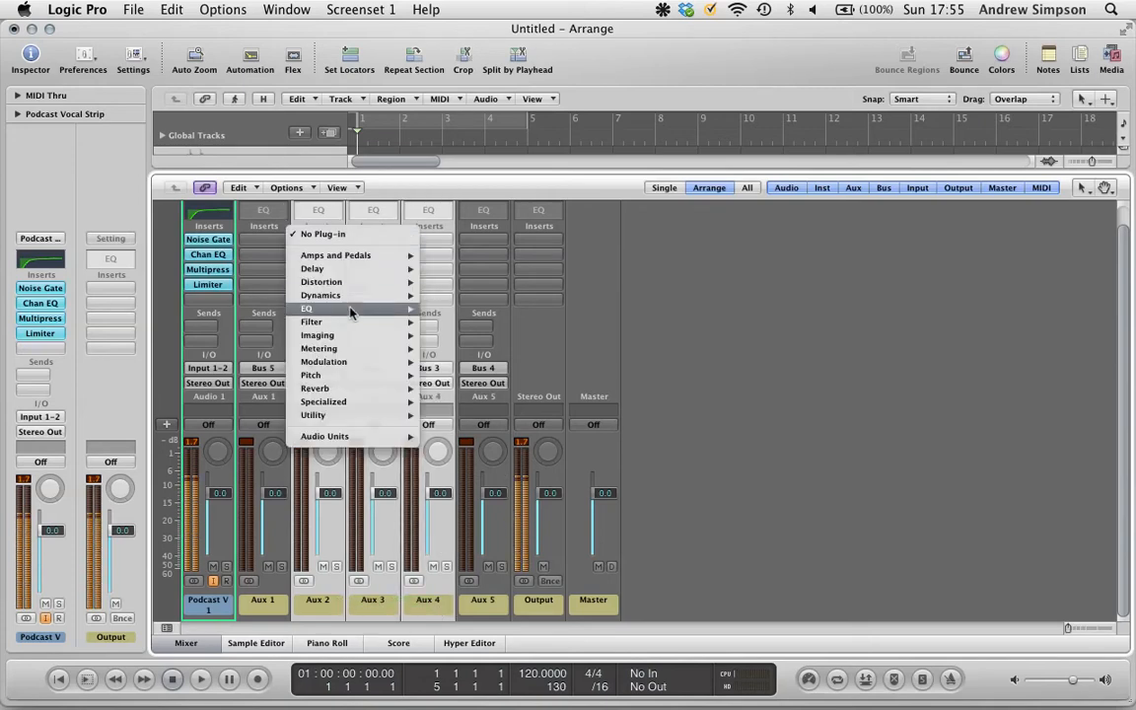
{"action": "mouse_move", "coordinate": [356, 276]}
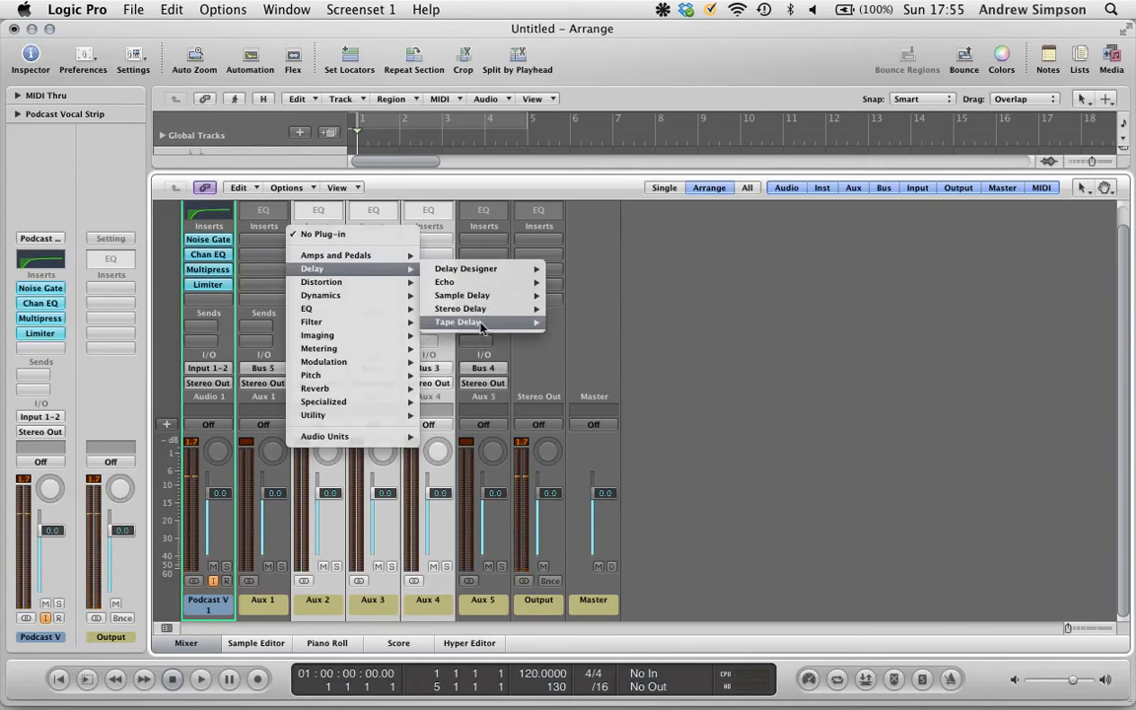
{"action": "mouse_move", "coordinate": [463, 311]}
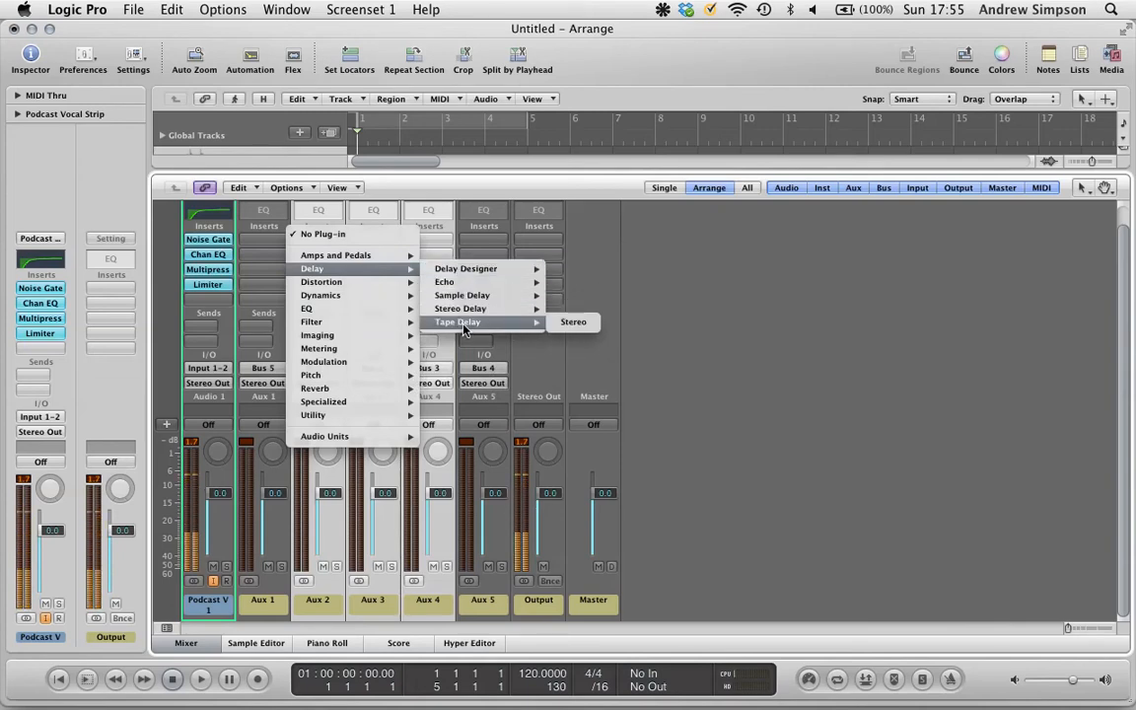
{"action": "left_click", "coordinate": [461, 324]}
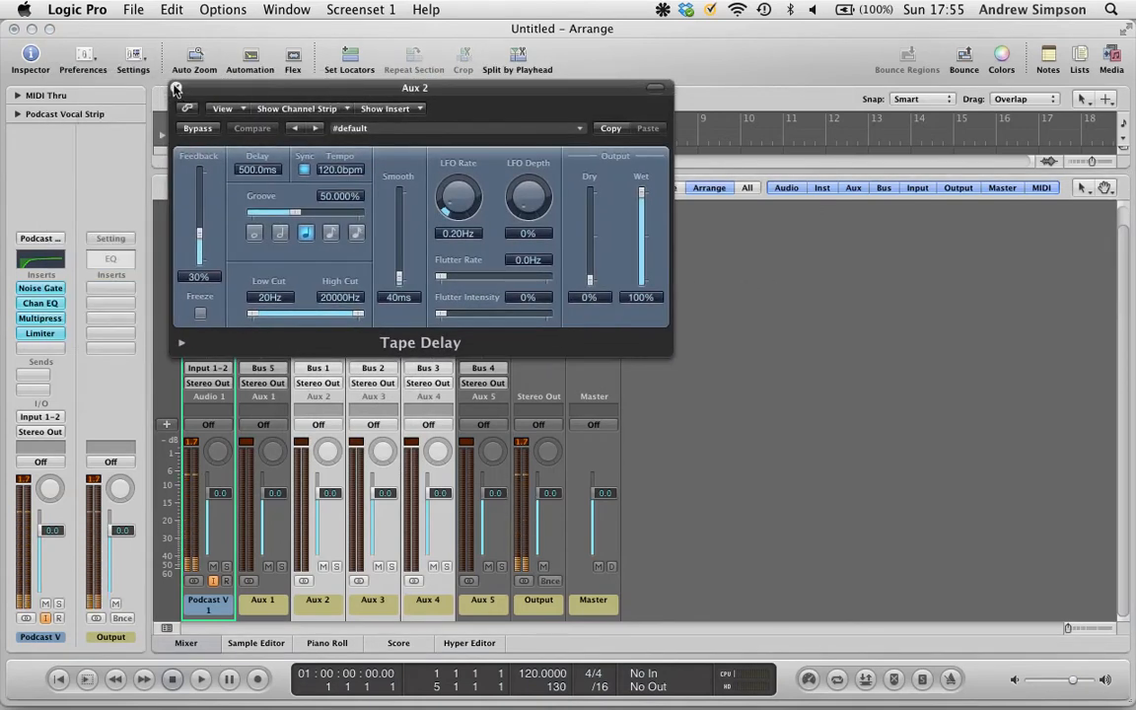
{"action": "left_click", "coordinate": [176, 87]}
{"action": "left_click", "coordinate": [746, 521]}
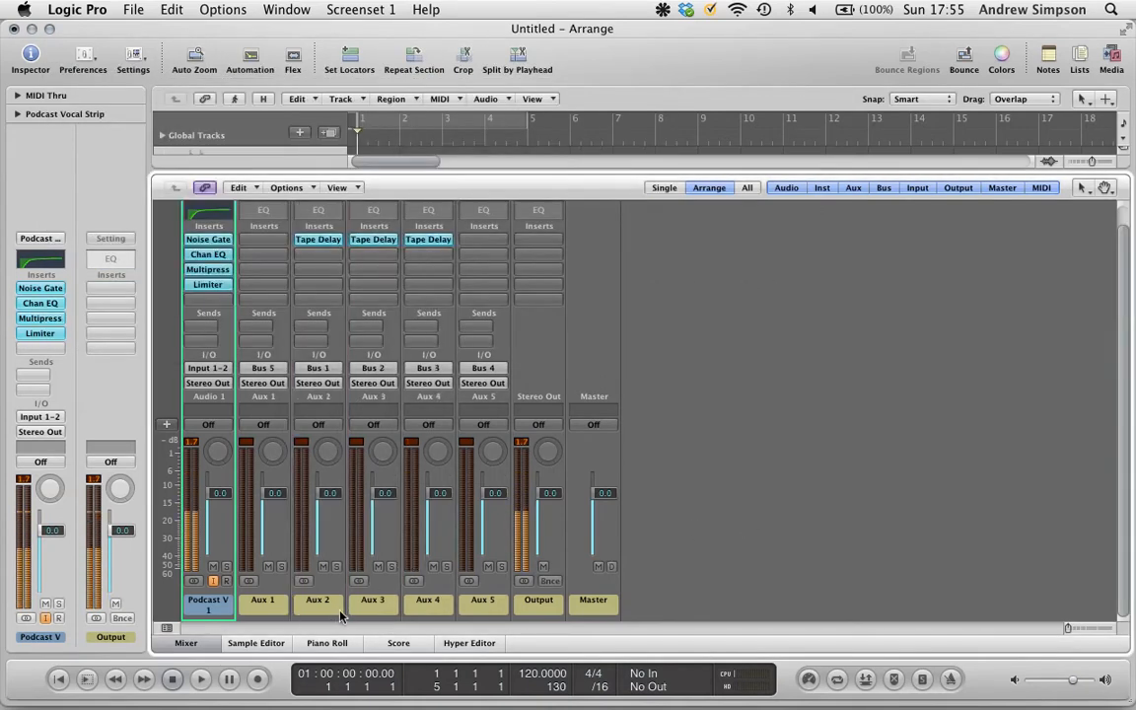
- Examine the Tape Delay settings on Aux 2, close the plug-in window and select the Aux 3 channel strip
{"action": "left_click", "coordinate": [326, 612]}
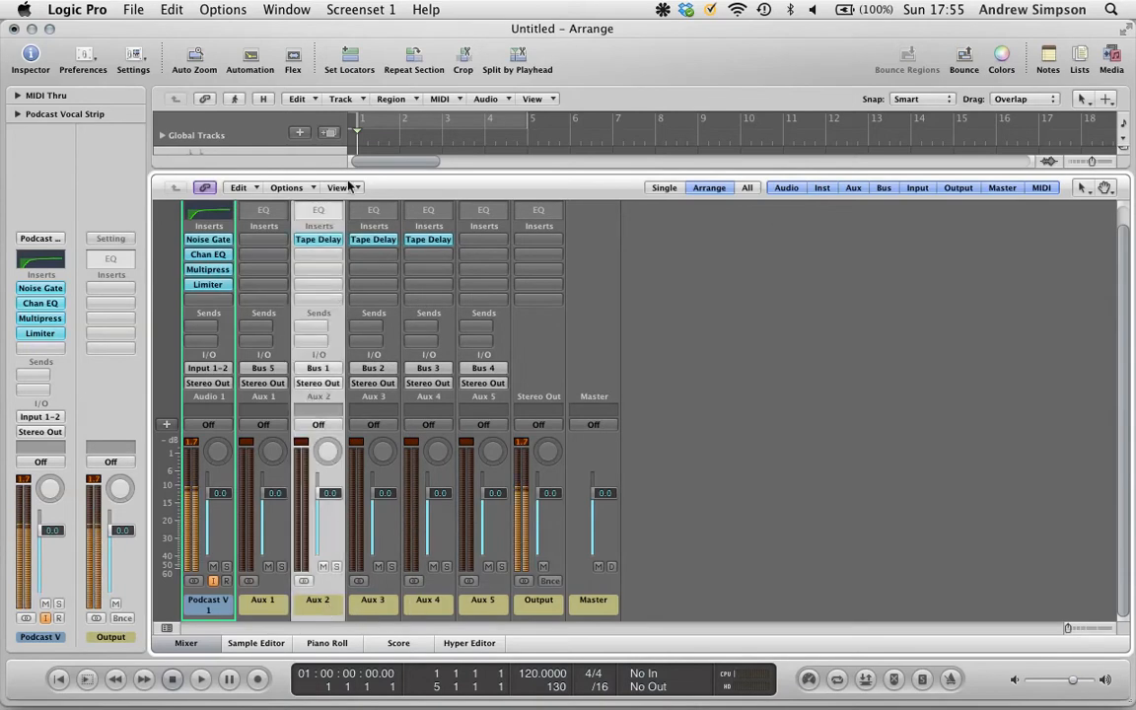
{"action": "left_click", "coordinate": [311, 239]}
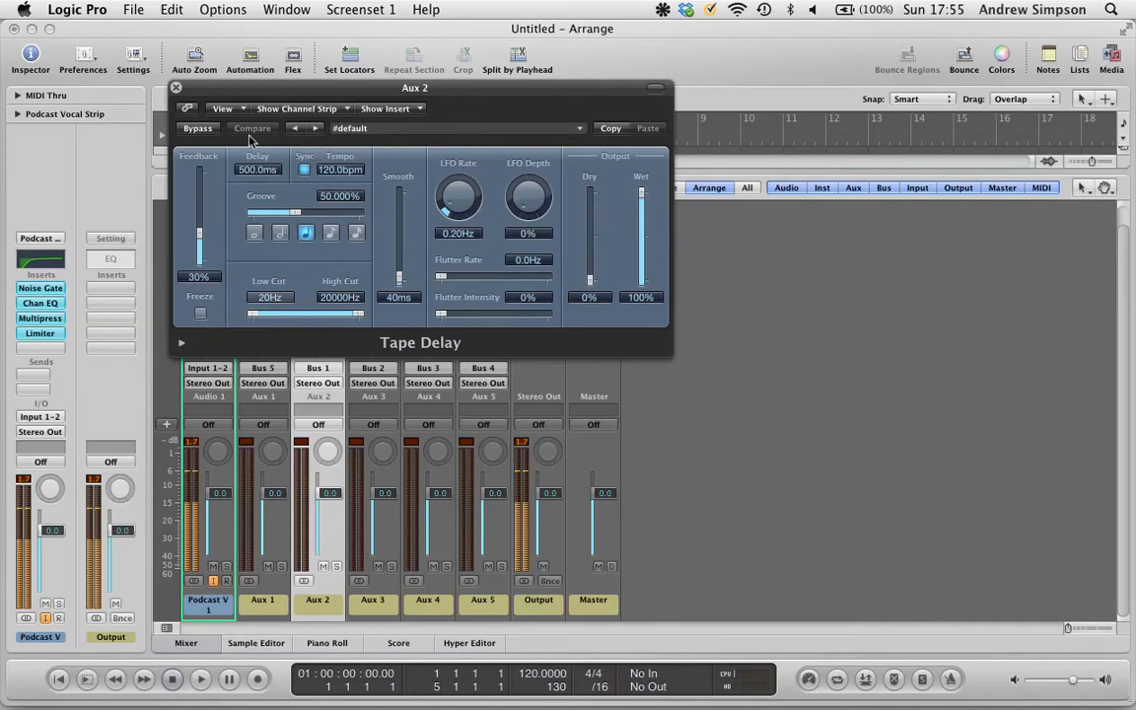
{"action": "left_click", "coordinate": [175, 89]}
{"action": "left_click", "coordinate": [361, 558]}
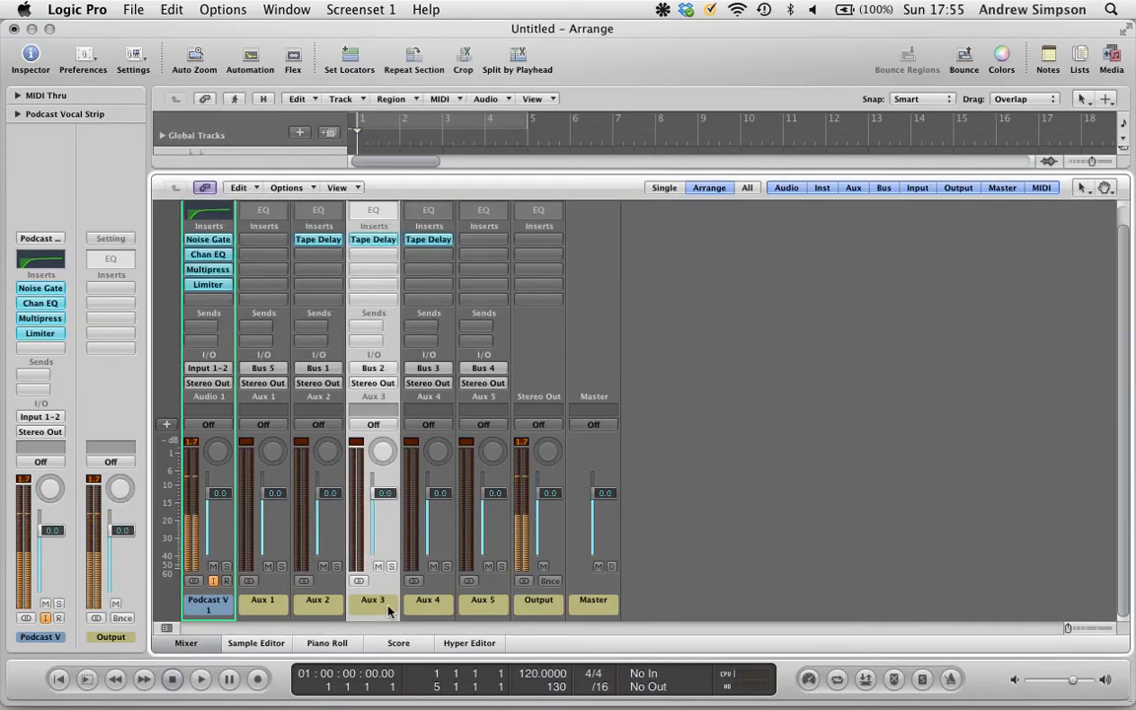
- Set the Aux 3 Tape Delay to an eighth-note delay with 75% groove and close its plug-in window
{"action": "left_click", "coordinate": [375, 242]}
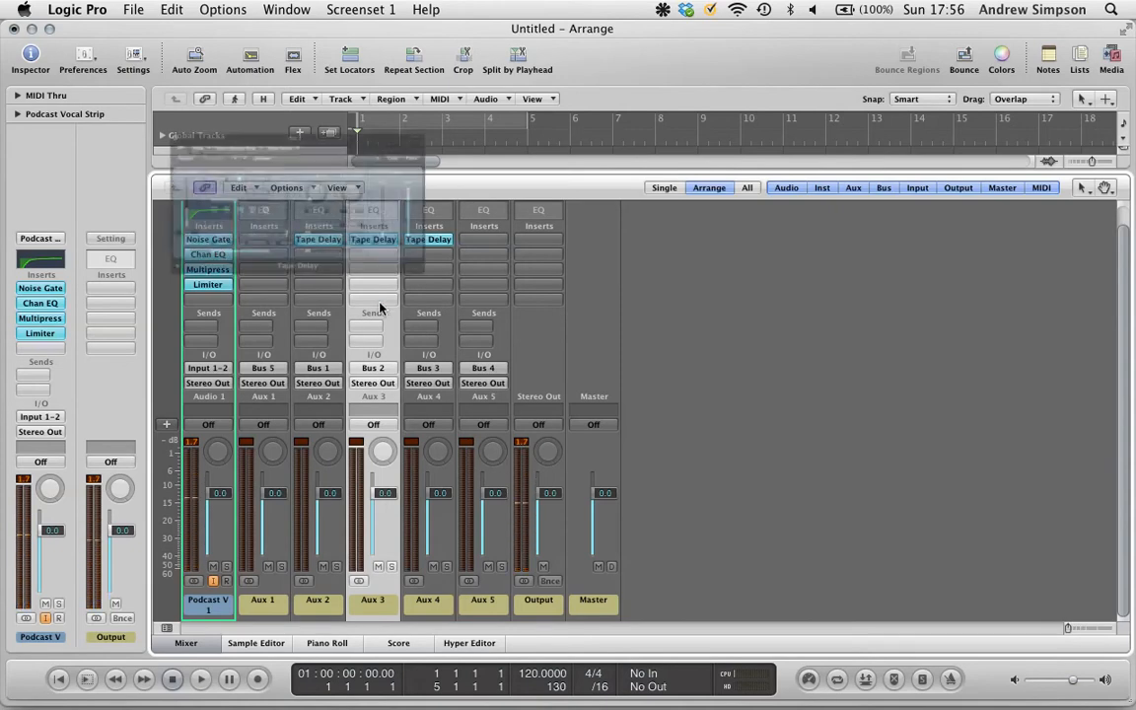
{"action": "left_click", "coordinate": [209, 218]}
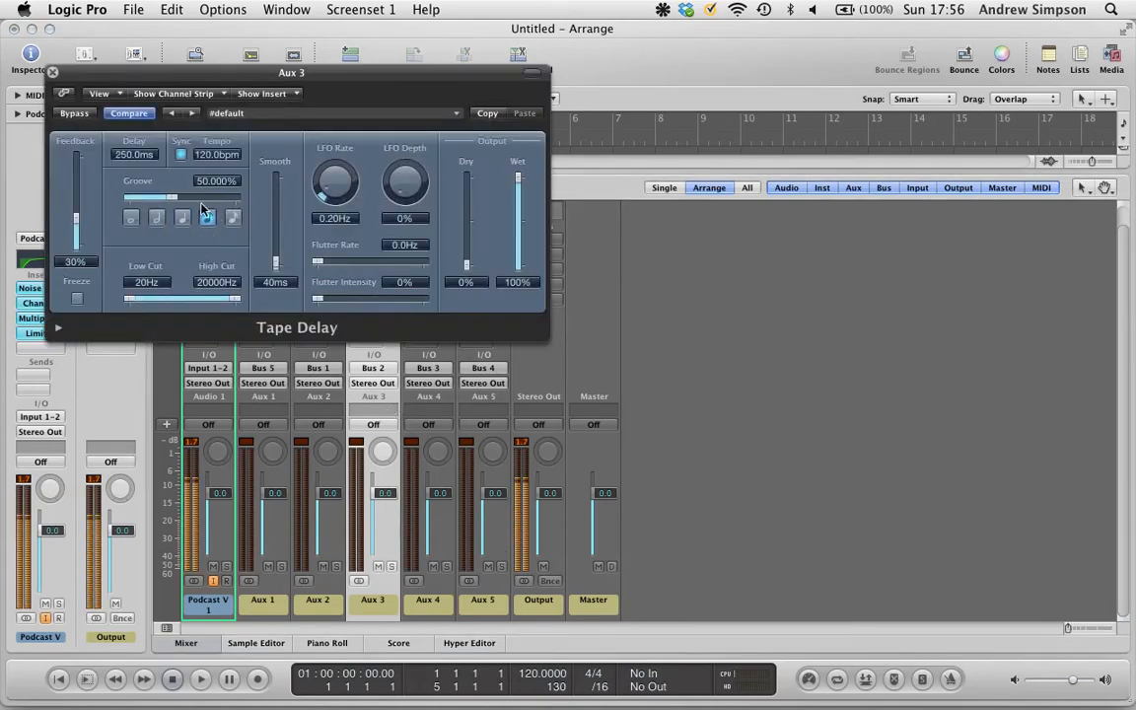
{"action": "left_click_drag", "start_coordinate": [173, 197], "coordinate": [282, 207]}
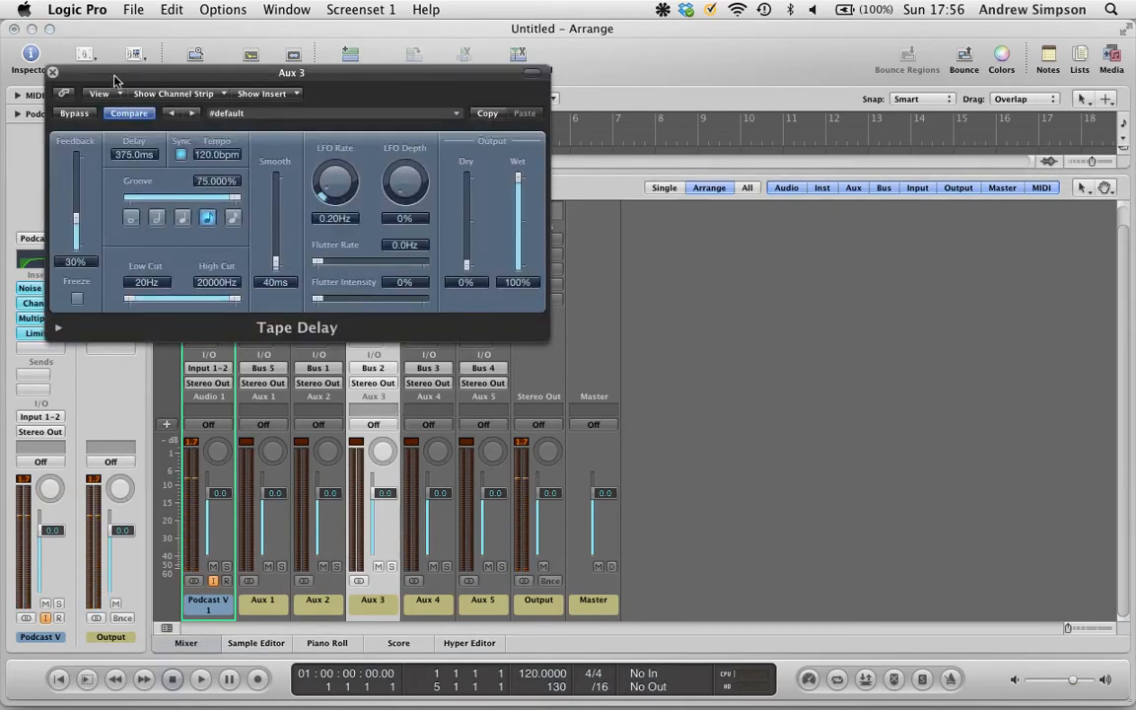
{"action": "left_click", "coordinate": [54, 73]}
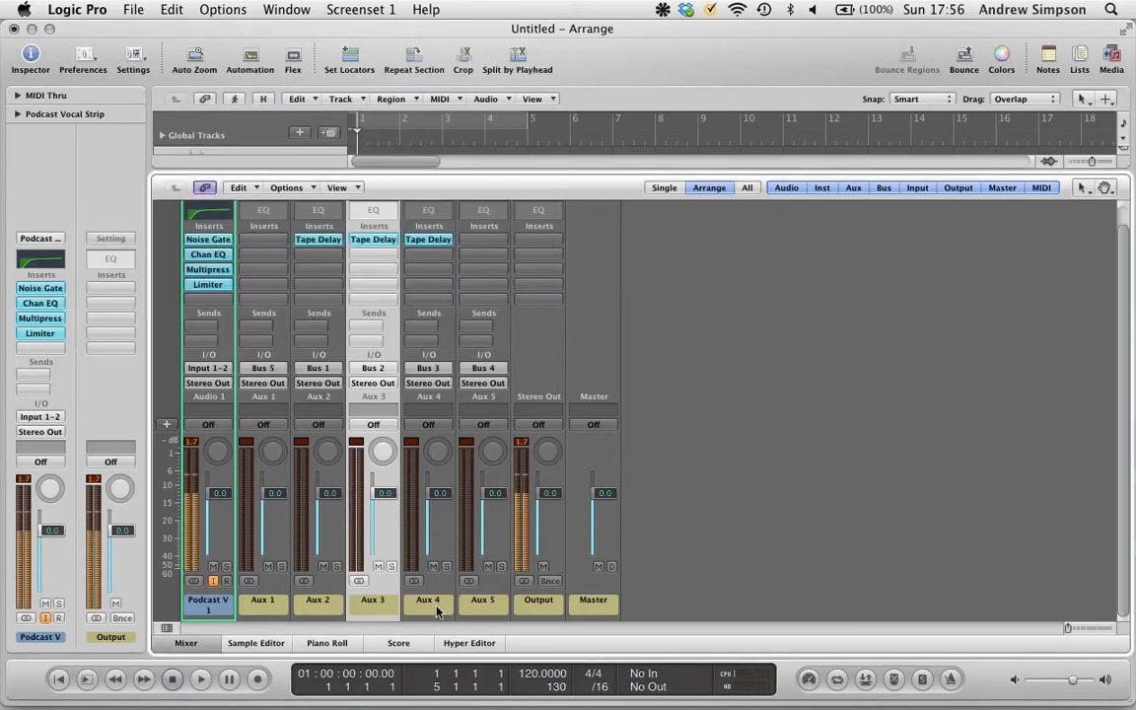
- Set the Aux 4 Tape Delay to a sixteenth-note delay and close its plug-in window
{"action": "left_click_drag", "start_coordinate": [373, 240], "coordinate": [428, 242]}
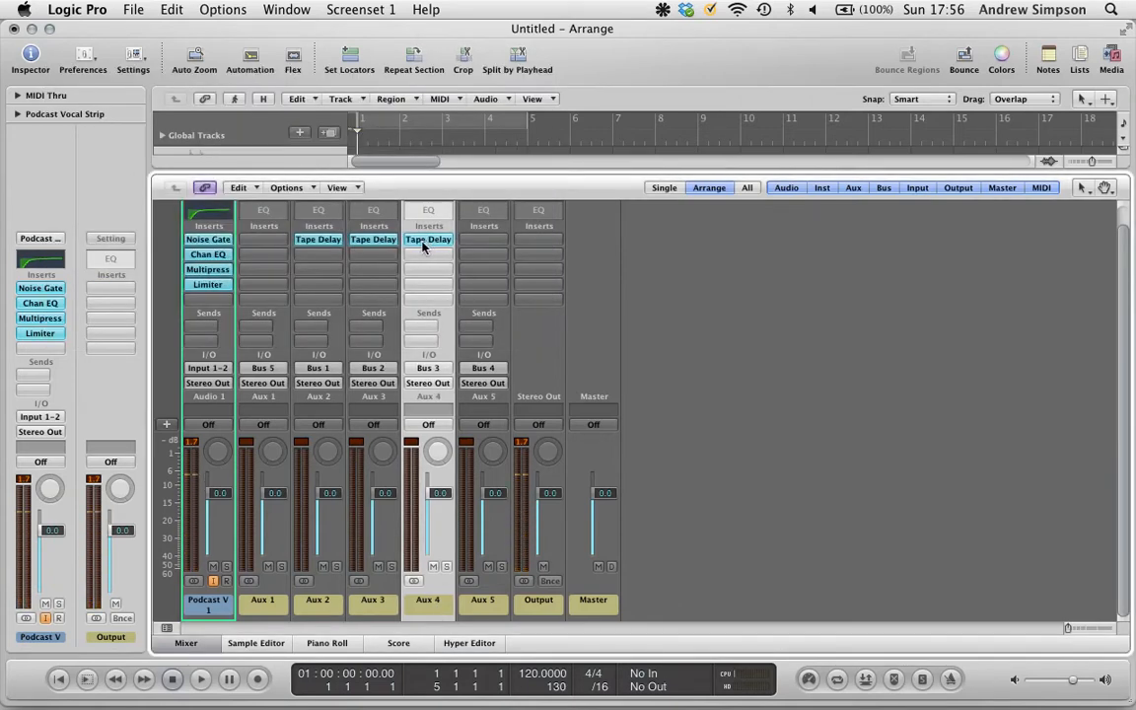
{"action": "left_click", "coordinate": [427, 239]}
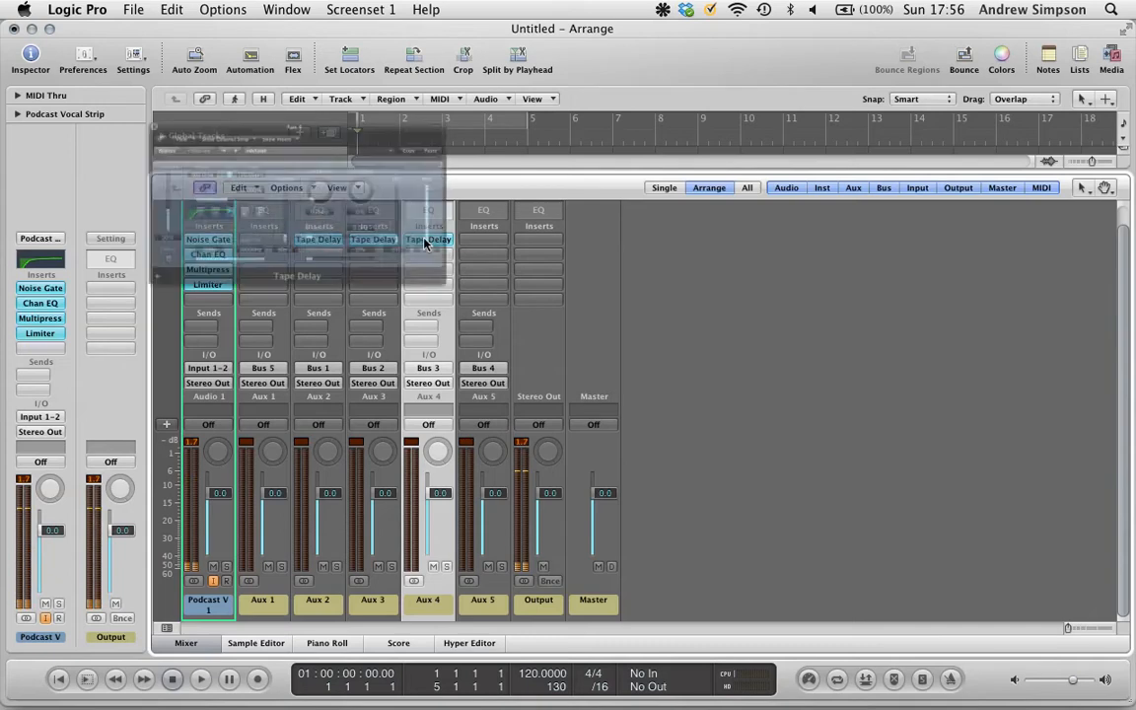
{"action": "left_click", "coordinate": [233, 217]}
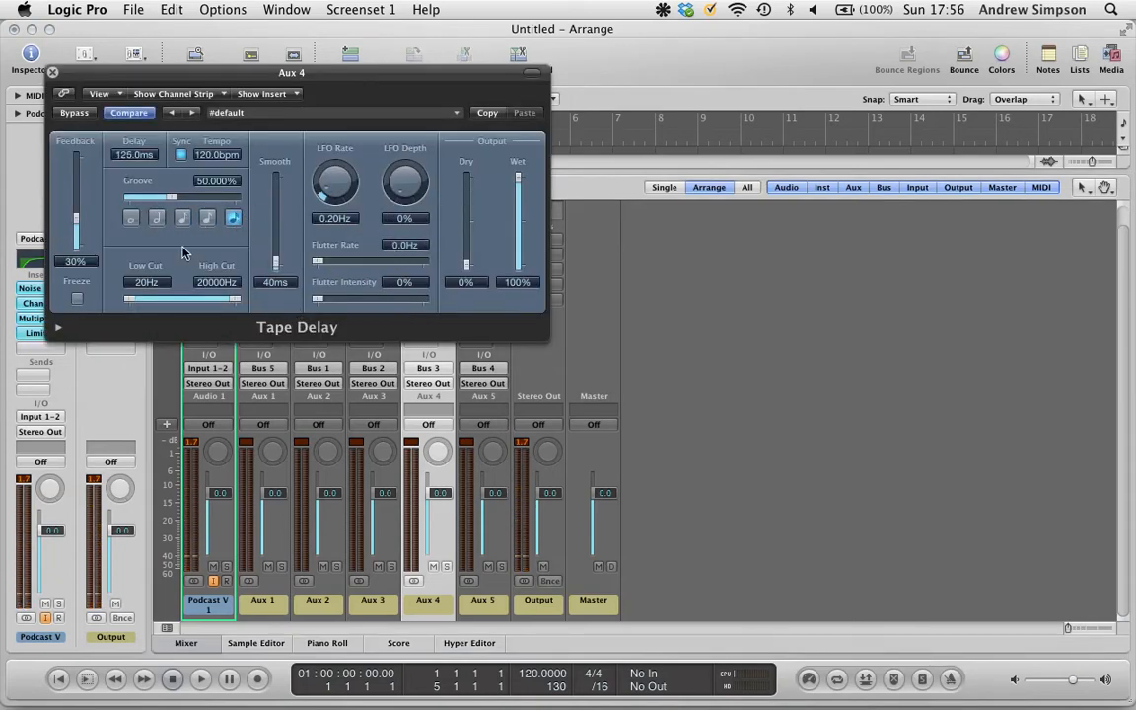
{"action": "left_click", "coordinate": [53, 72]}
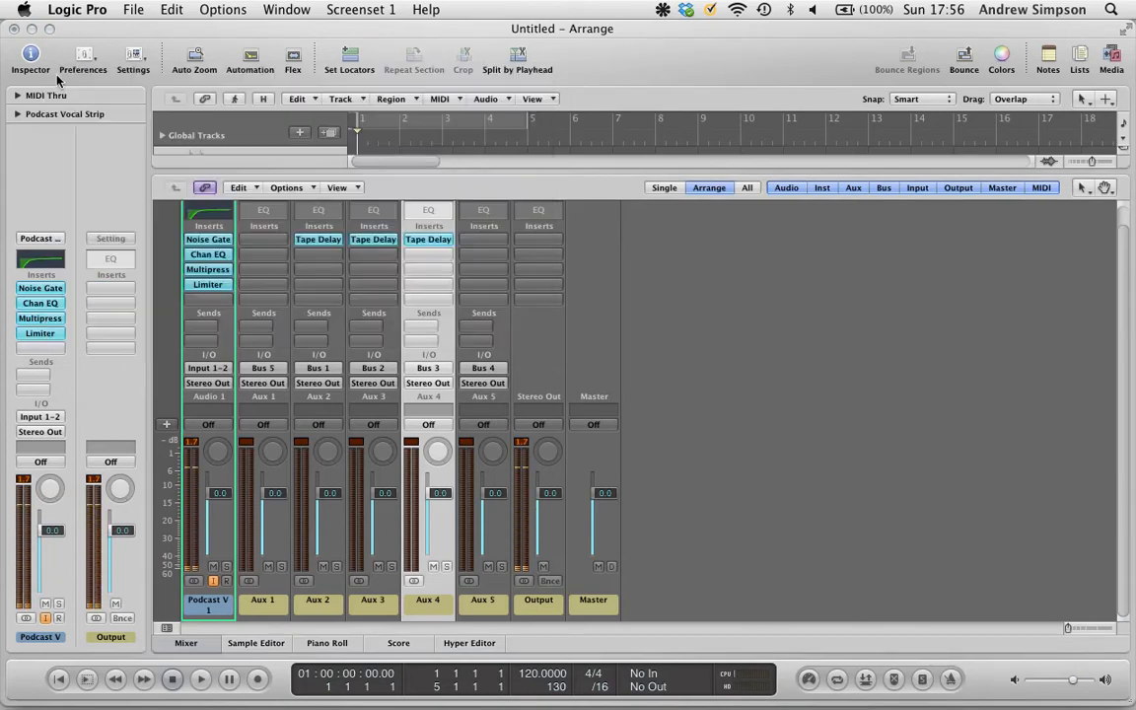
- Insert a Space Designer reverb in the first insert slot of Aux 5
{"action": "left_click", "coordinate": [493, 610]}
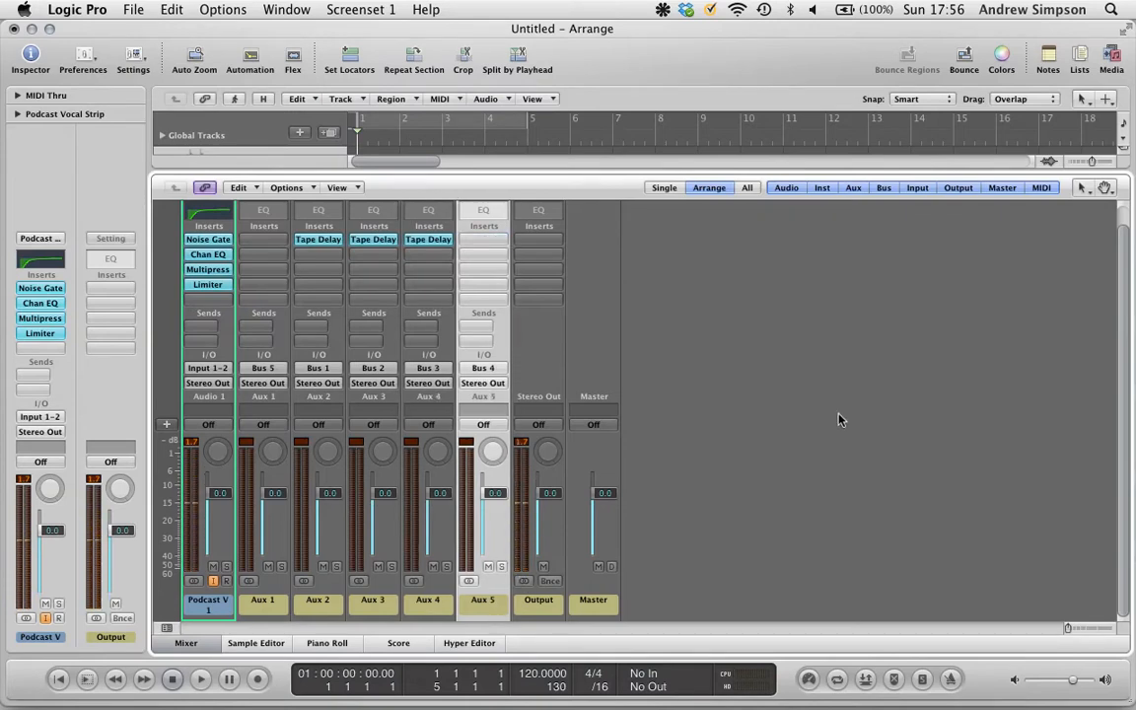
{"action": "left_click", "coordinate": [472, 243]}
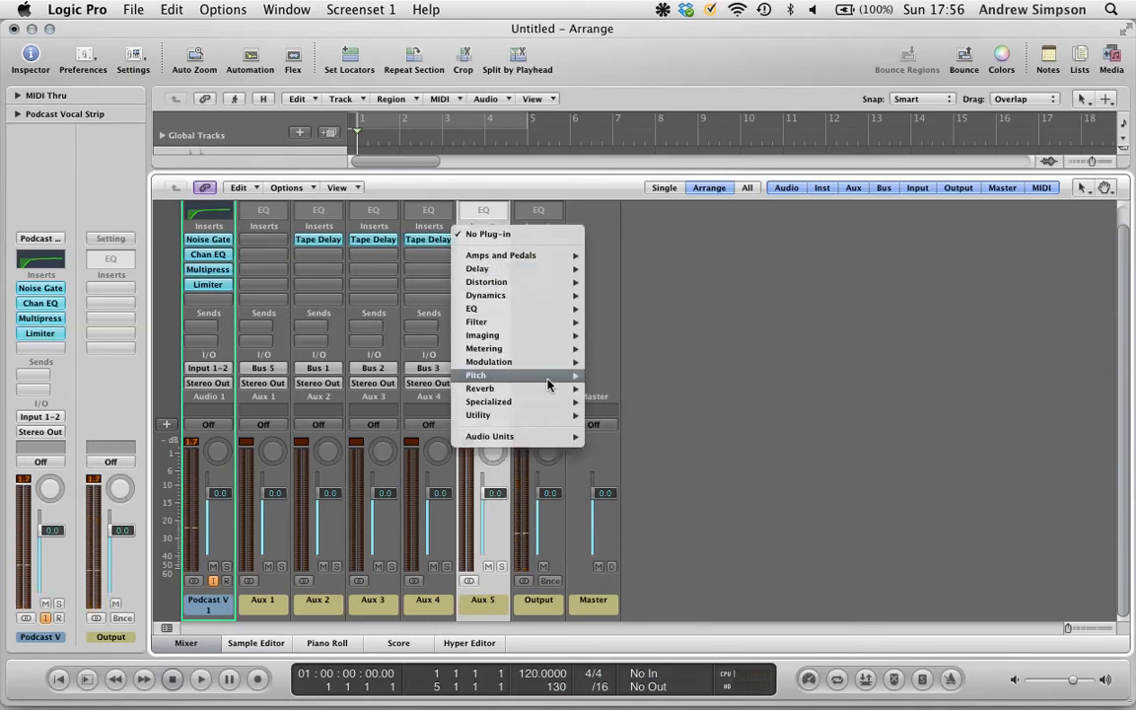
{"action": "mouse_move", "coordinate": [518, 392]}
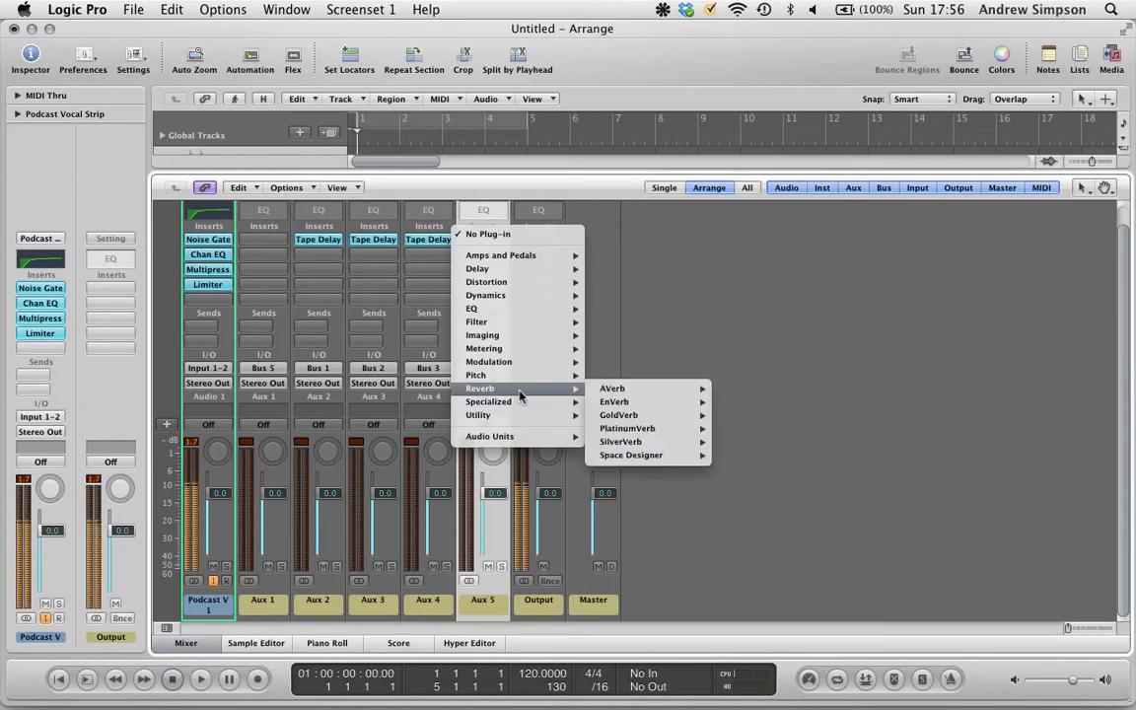
{"action": "left_click", "coordinate": [653, 457]}
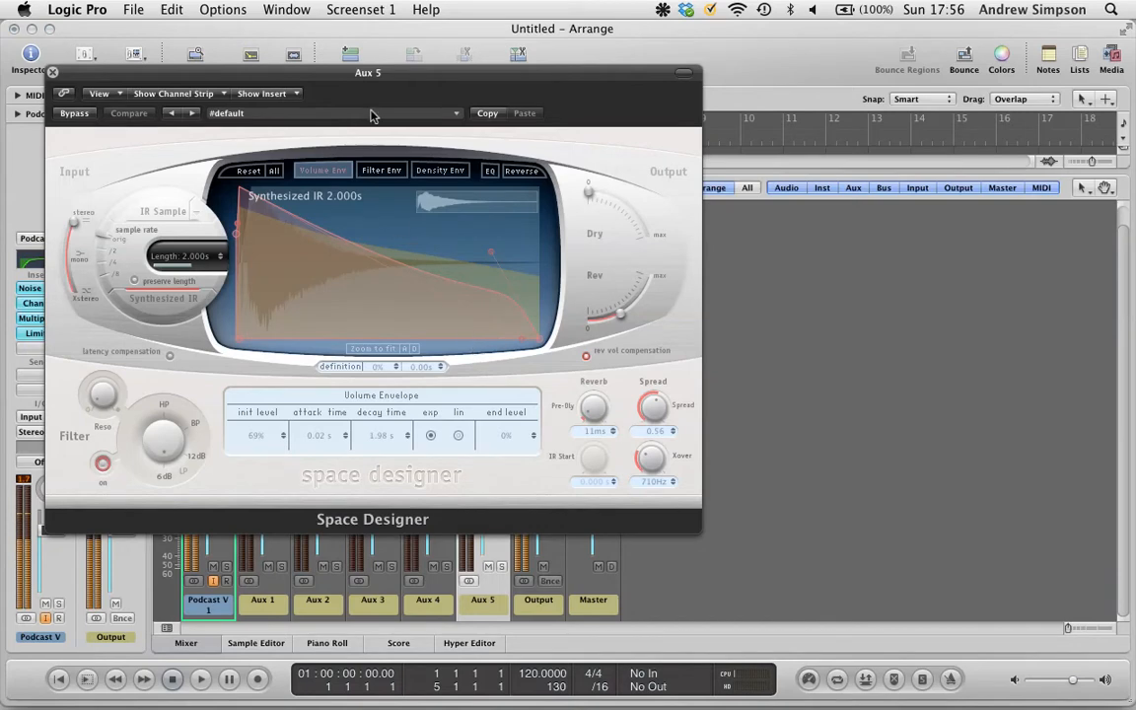
- Load the small-space plate preset 1.3s Nice Small Plate on Aux 5, raise the reverb output to maximum and close the plug-in window
{"action": "left_click", "coordinate": [363, 118]}
{"action": "mouse_move", "coordinate": [434, 300]}
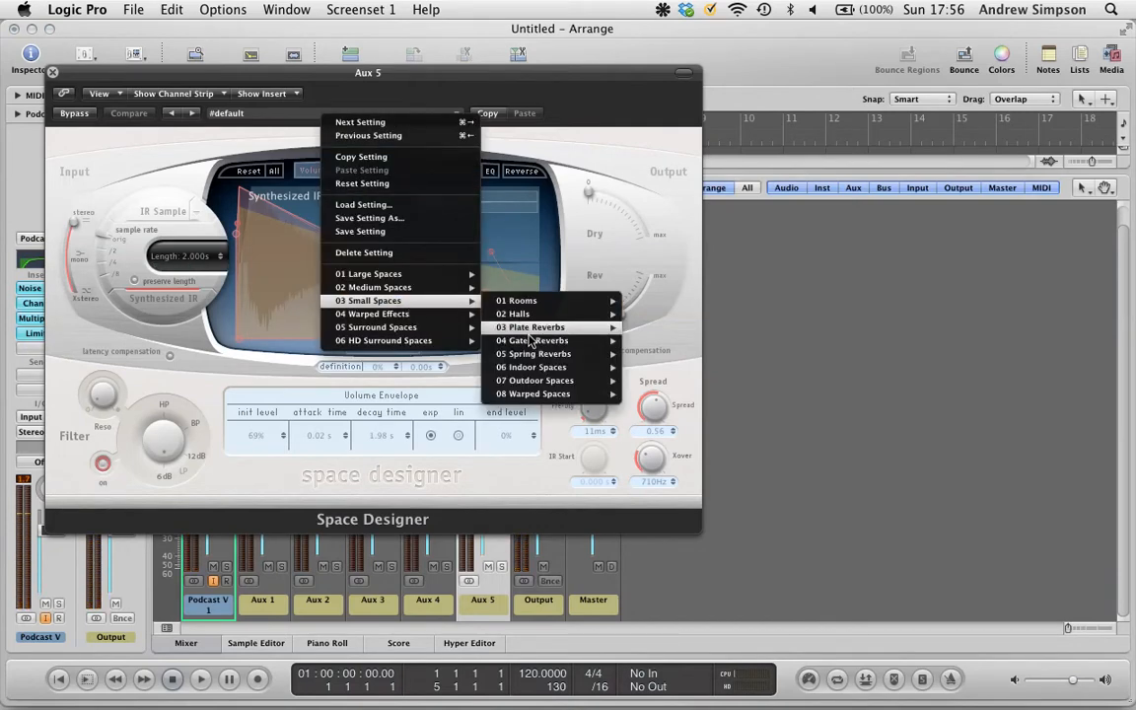
{"action": "mouse_move", "coordinate": [538, 326]}
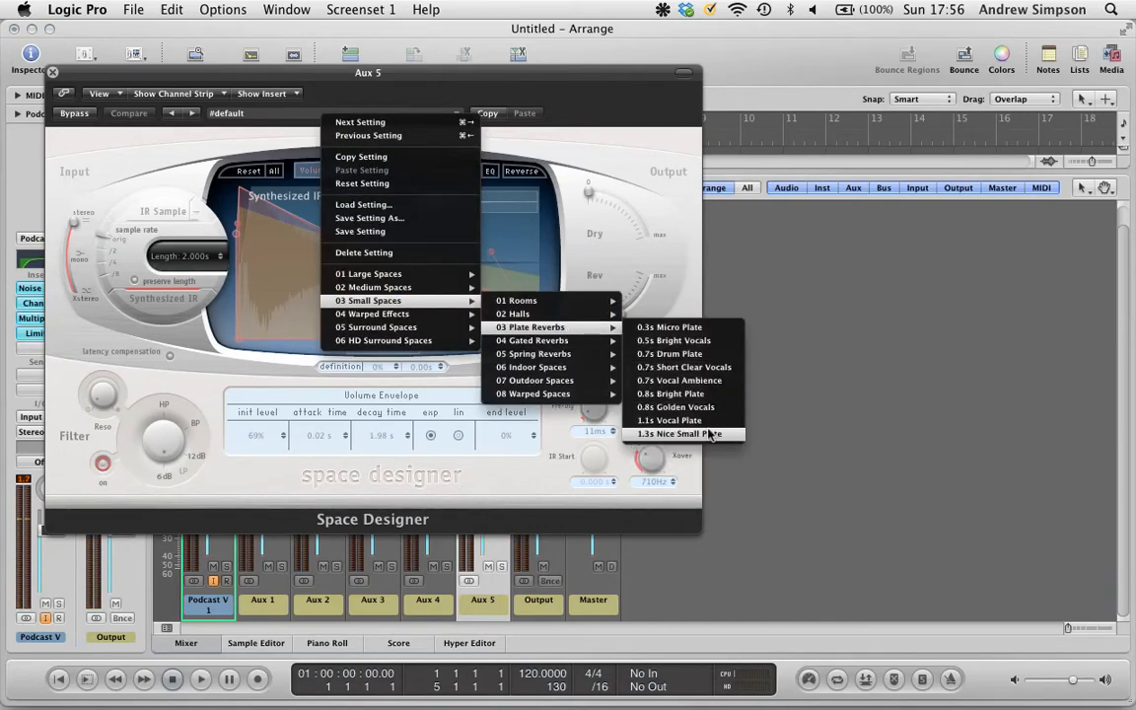
{"action": "left_click", "coordinate": [707, 439]}
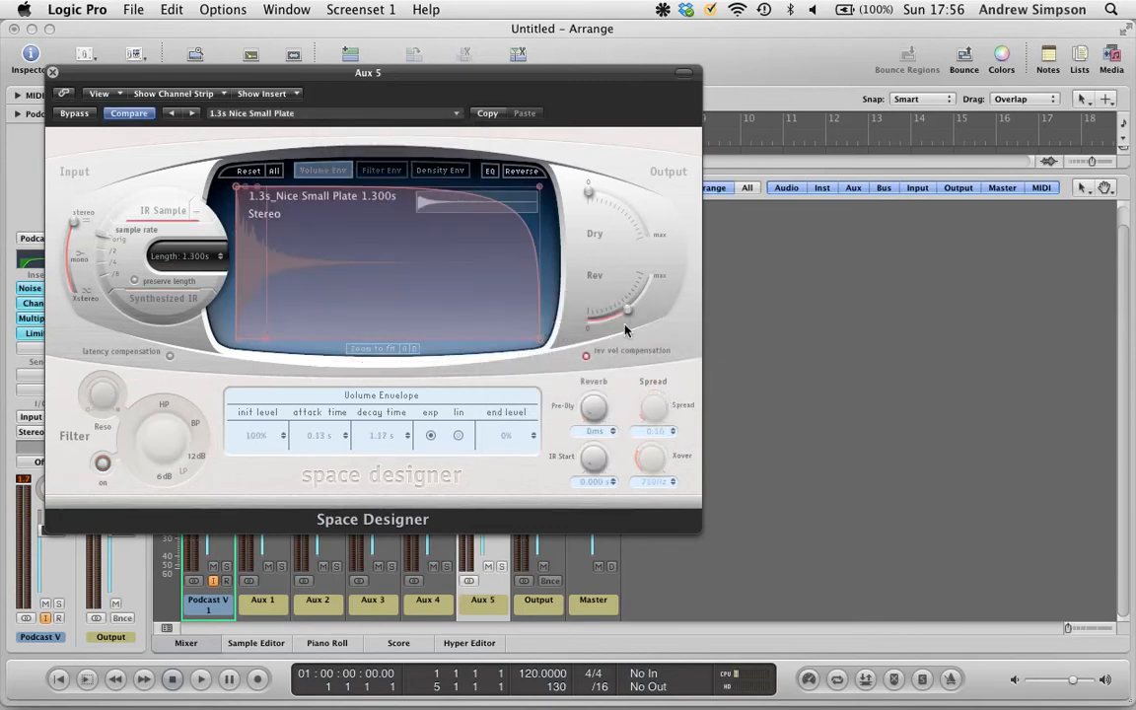
{"action": "left_click_drag", "start_coordinate": [629, 316], "coordinate": [629, 271]}
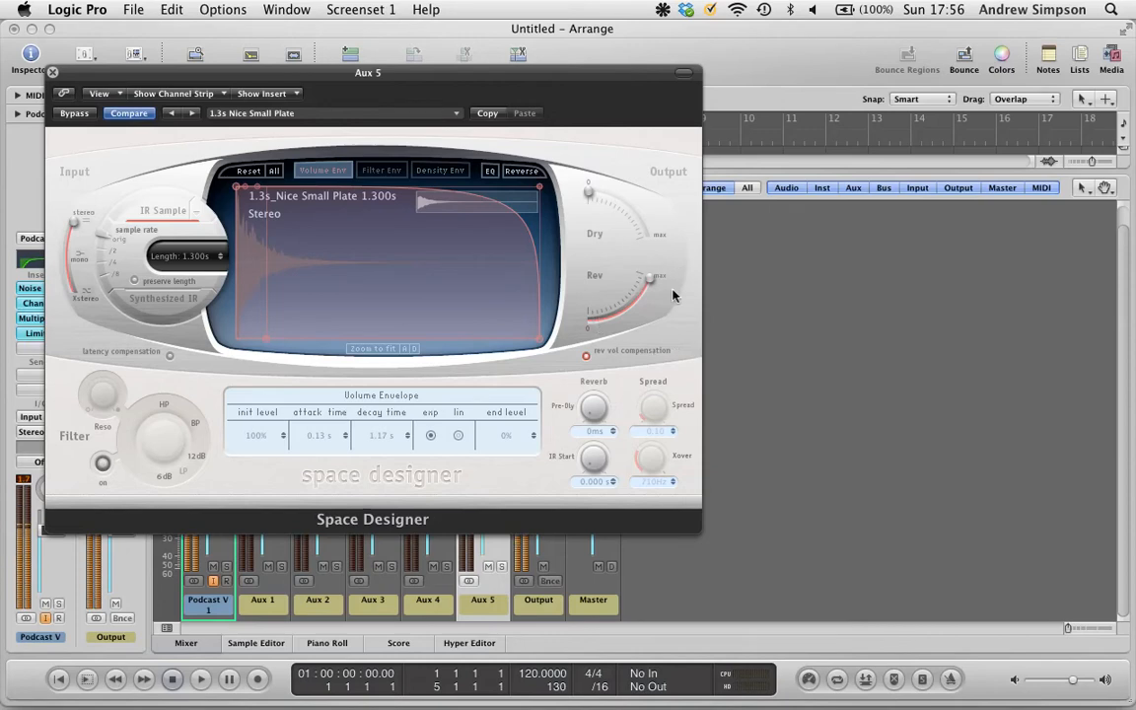
{"action": "left_click", "coordinate": [55, 73]}
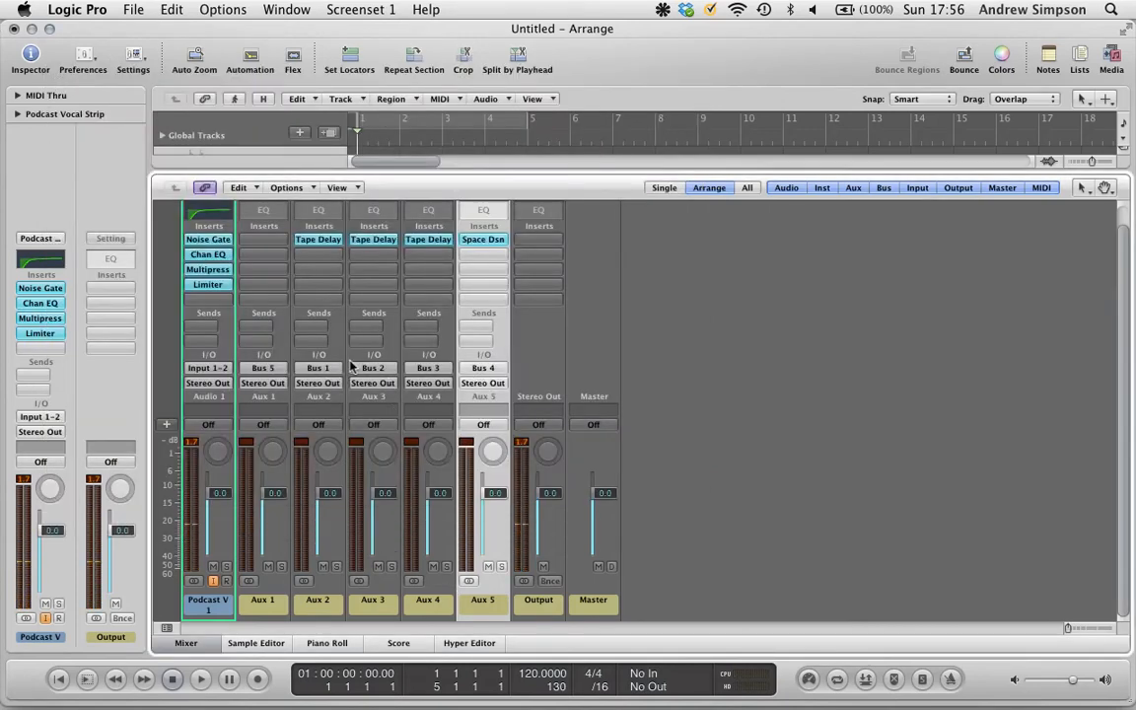
- Insert a Space Designer reverb in the first insert slot of Aux 1
{"action": "left_click", "coordinate": [245, 543]}
{"action": "left_click", "coordinate": [264, 252]}
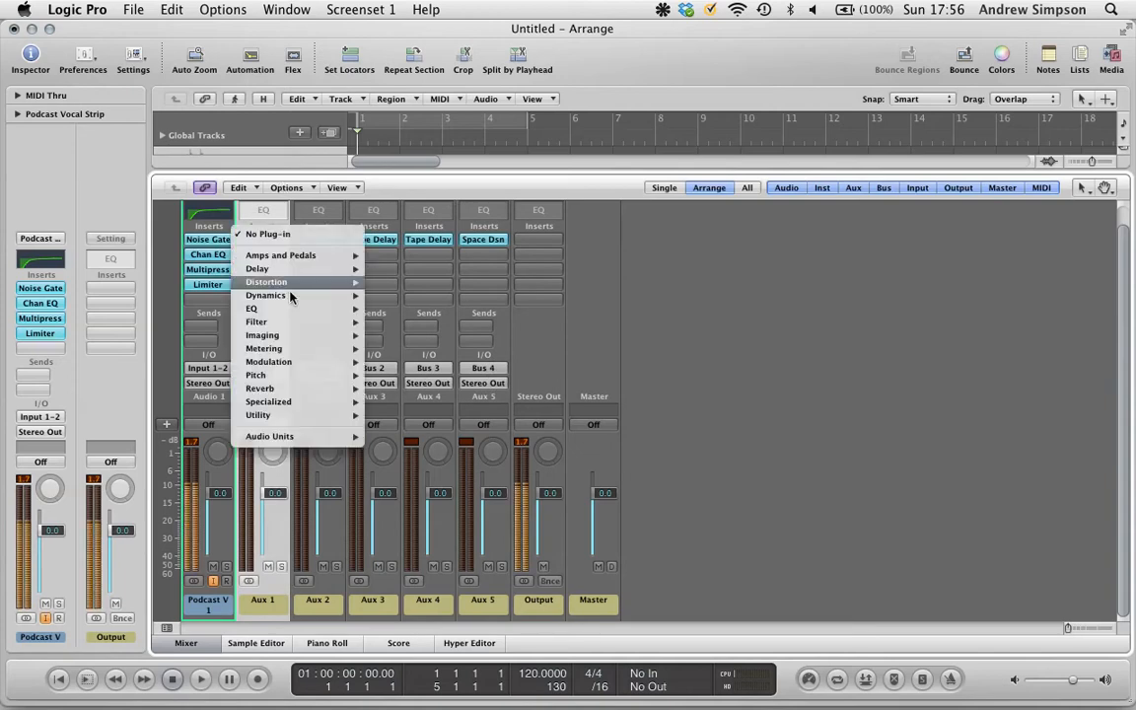
{"action": "mouse_move", "coordinate": [322, 397]}
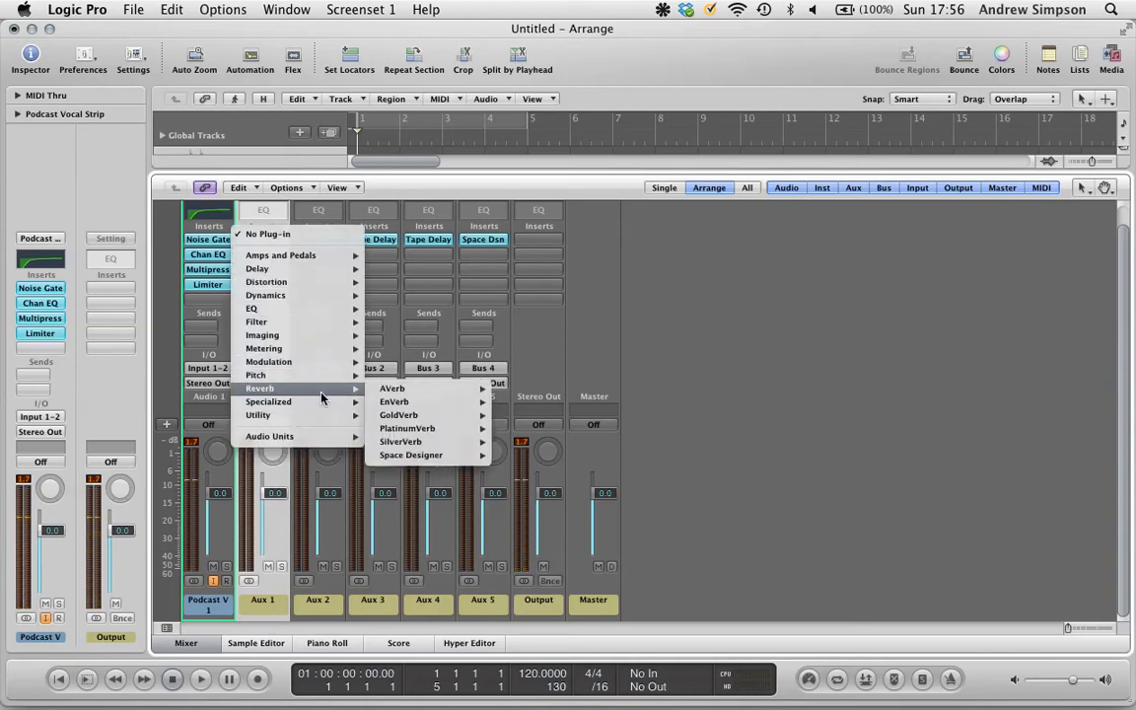
{"action": "left_click", "coordinate": [424, 455]}
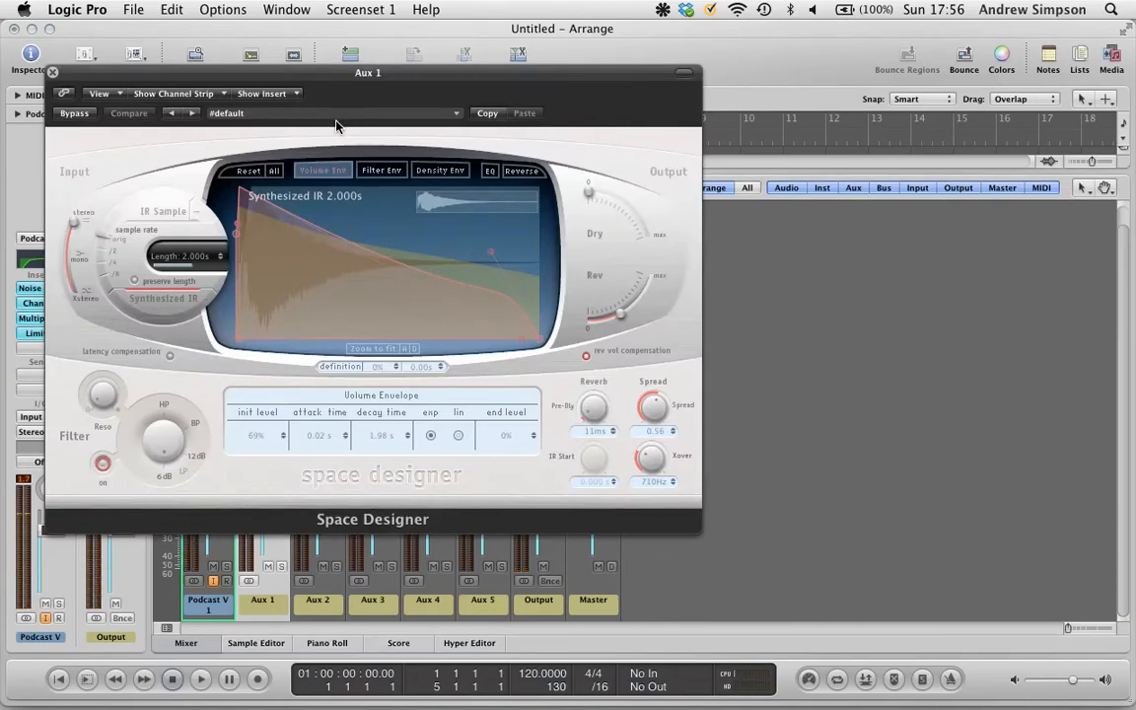
- Load the medium-space plate preset 1.8s Drum Plate on Aux 1, raise the reverb output to maximum and close the plug-in window
{"action": "left_click", "coordinate": [347, 114]}
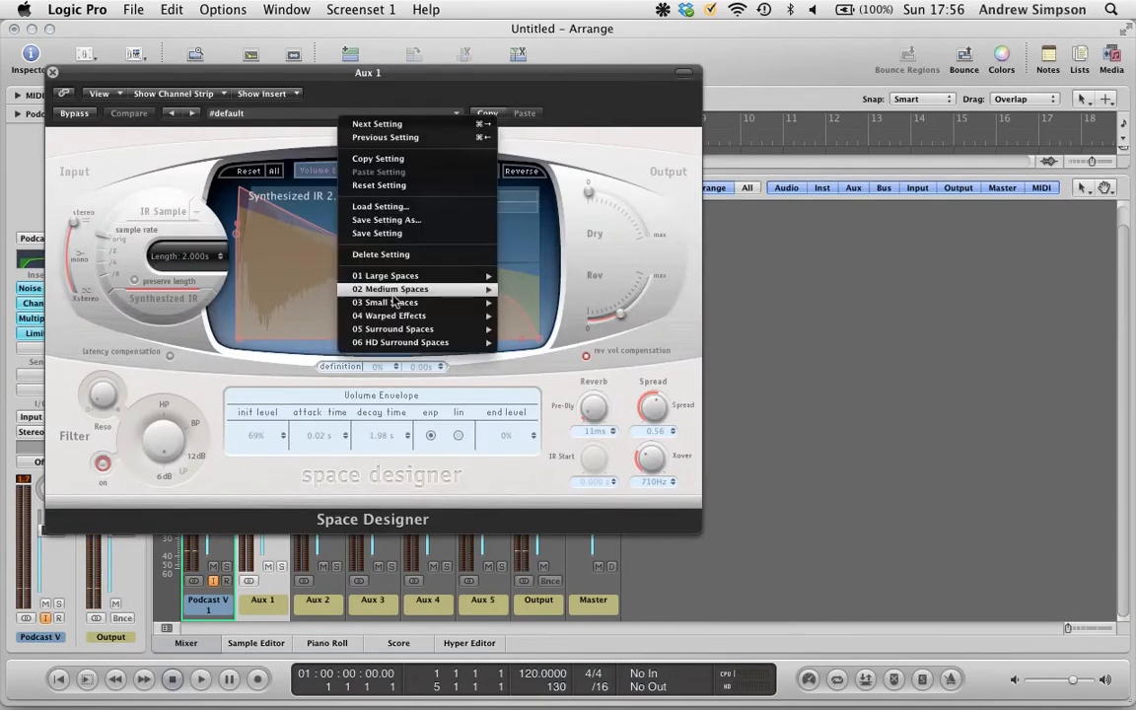
{"action": "mouse_move", "coordinate": [463, 289]}
{"action": "mouse_move", "coordinate": [624, 304]}
{"action": "mouse_move", "coordinate": [582, 314]}
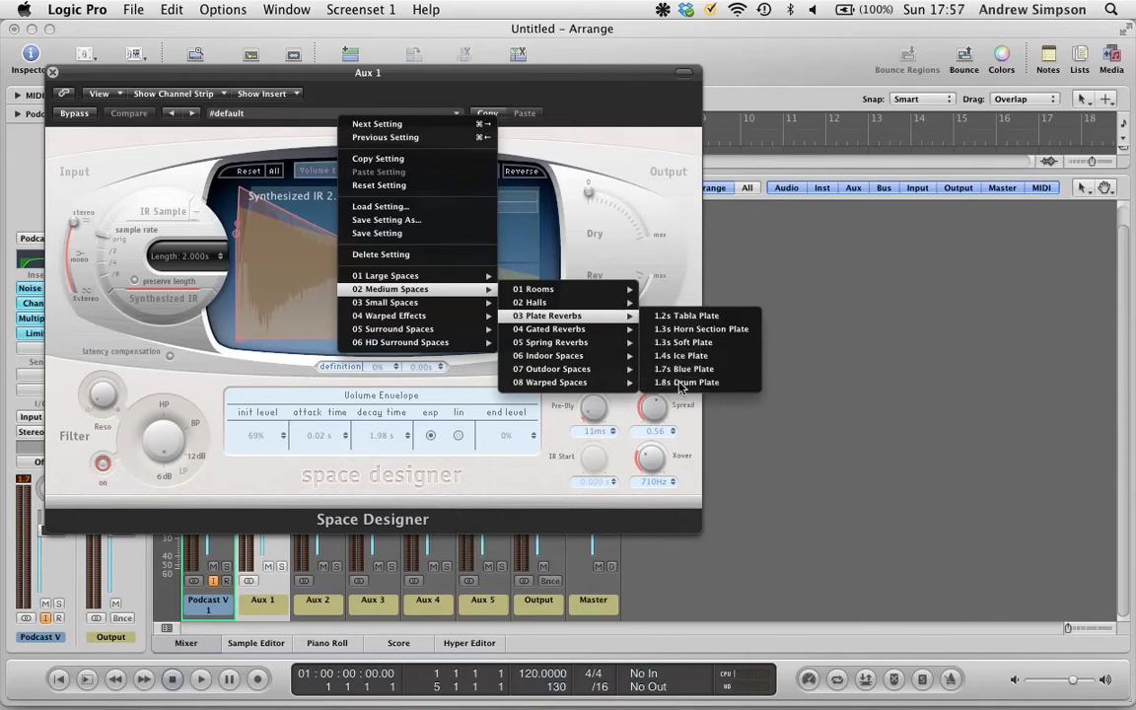
{"action": "left_click", "coordinate": [682, 383]}
{"action": "left_click_drag", "start_coordinate": [634, 319], "coordinate": [677, 238]}
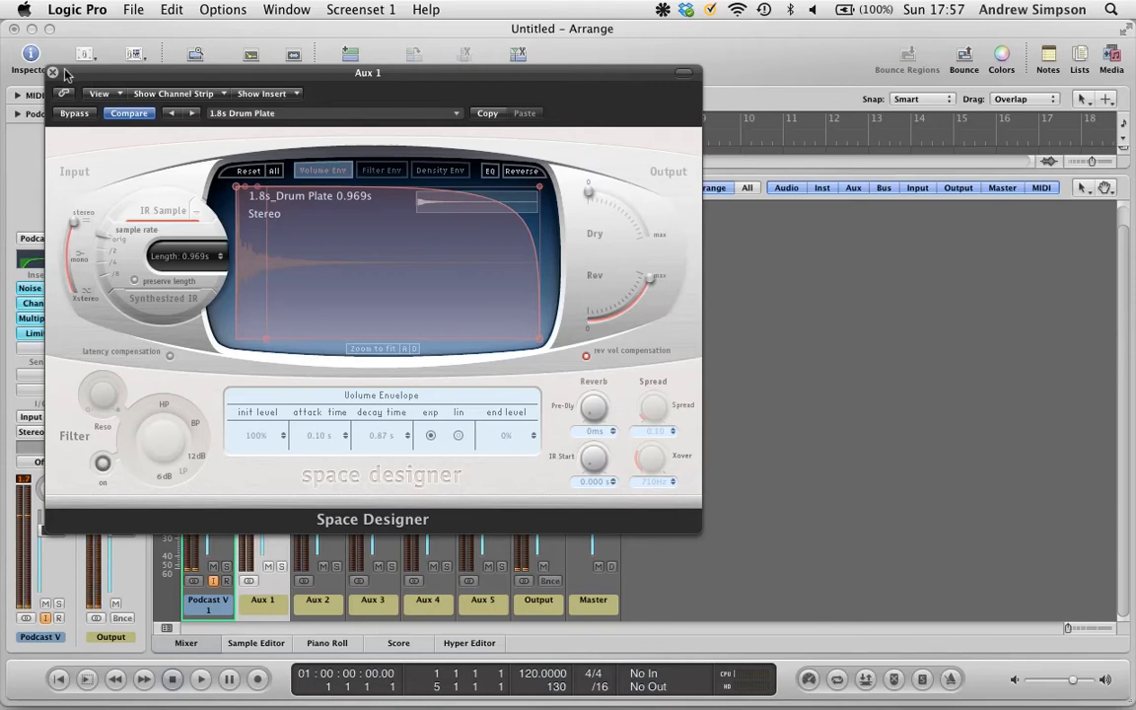
{"action": "left_click", "coordinate": [52, 72]}
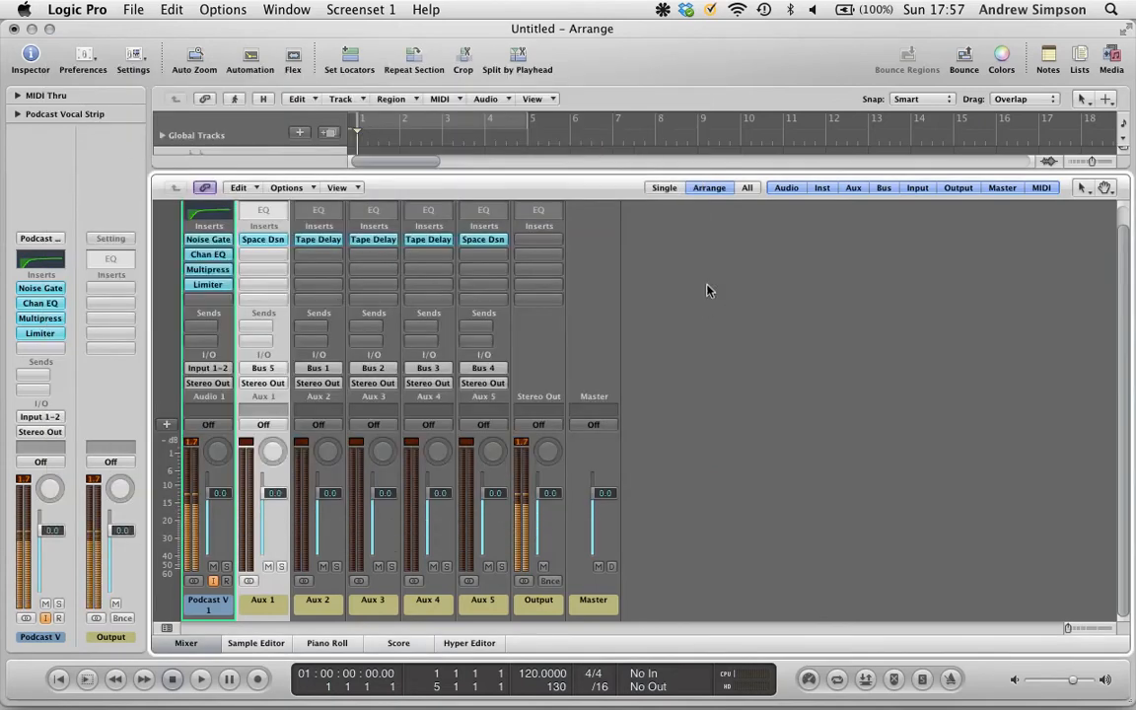
- Insert a Channel EQ below the Tape Delay on Aux 2, Aux 3 and Aux 4 together, close its window and deselect the strips
{"action": "left_click", "coordinate": [333, 608]}
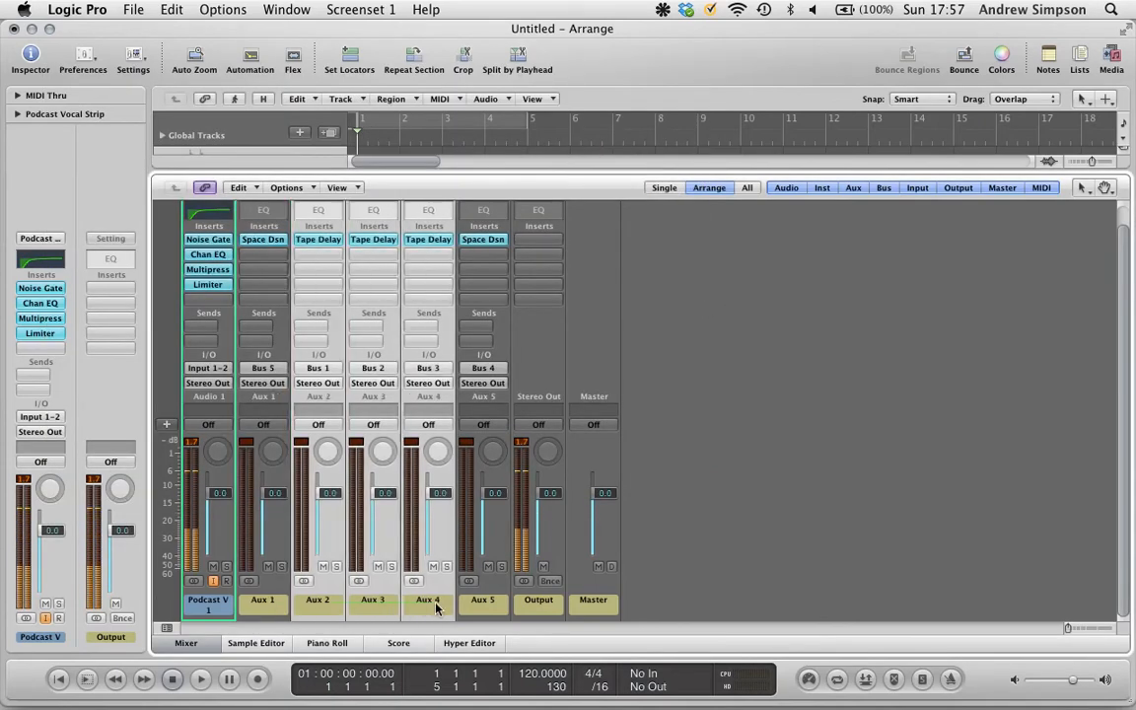
{"action": "left_click", "coordinate": [318, 255]}
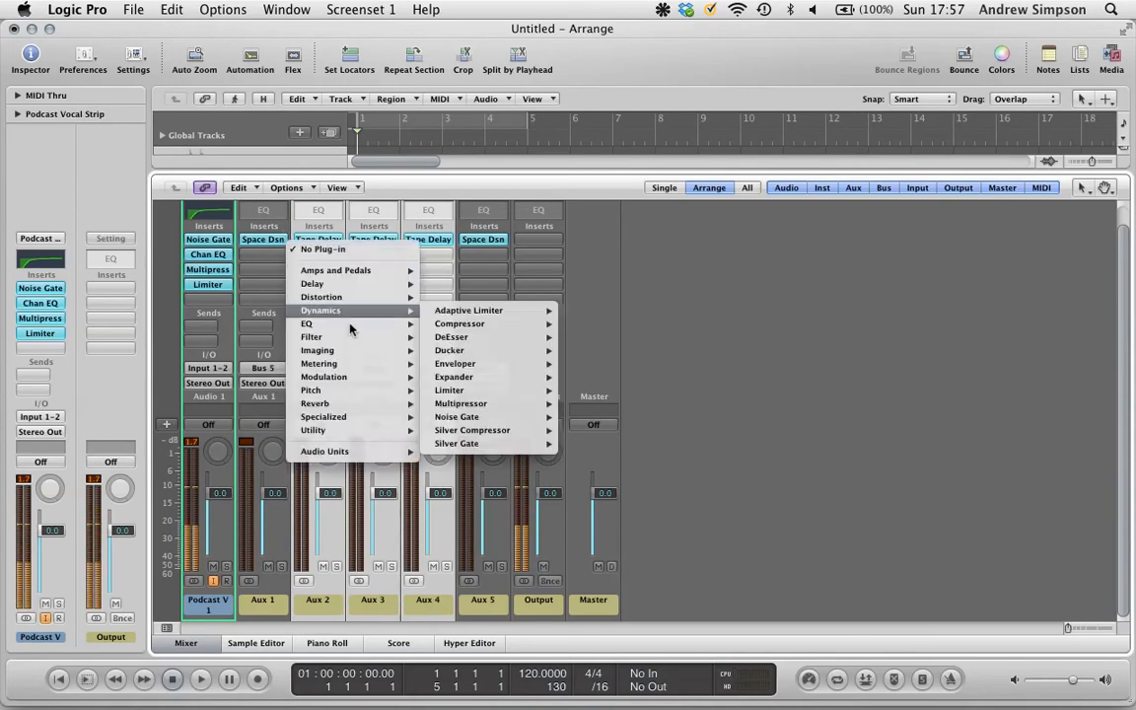
{"action": "mouse_move", "coordinate": [373, 325]}
{"action": "left_click", "coordinate": [493, 330]}
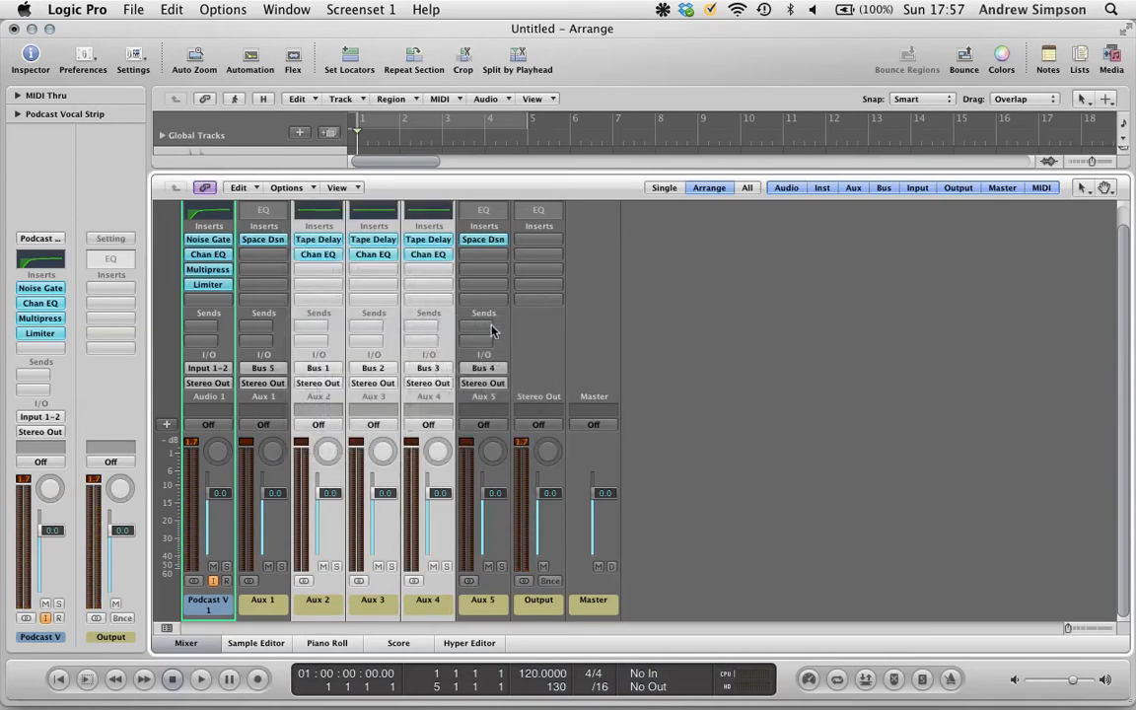
{"action": "left_click_drag", "start_coordinate": [118, 75], "coordinate": [275, 150]}
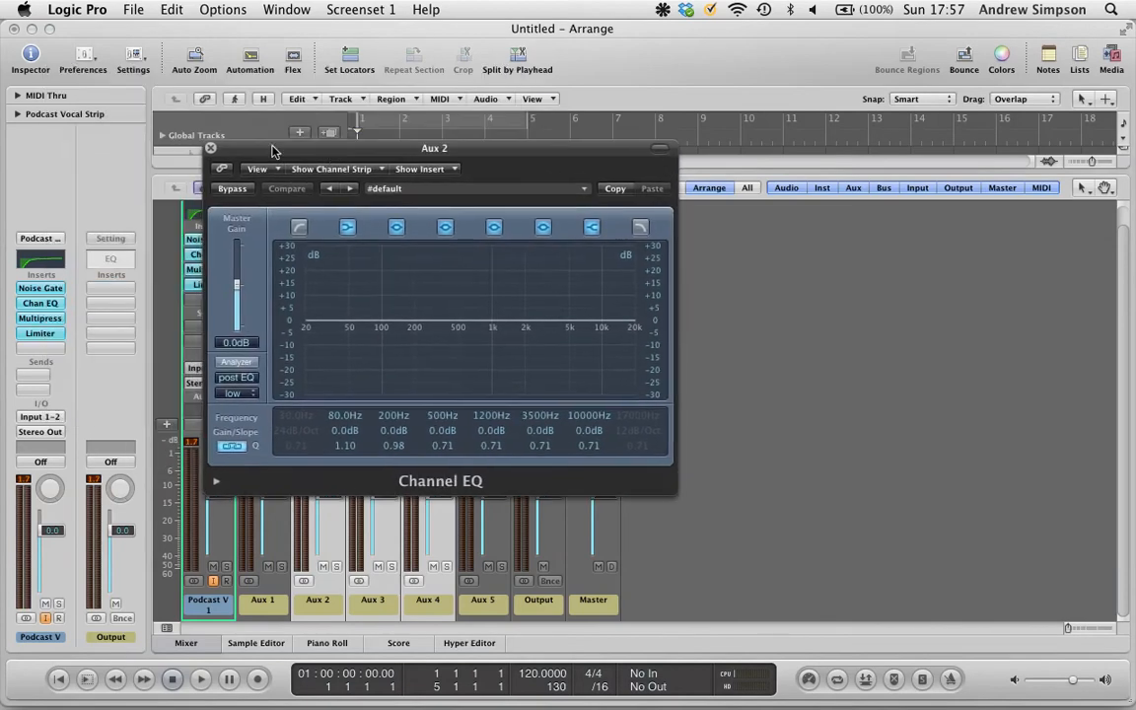
{"action": "left_click", "coordinate": [211, 149]}
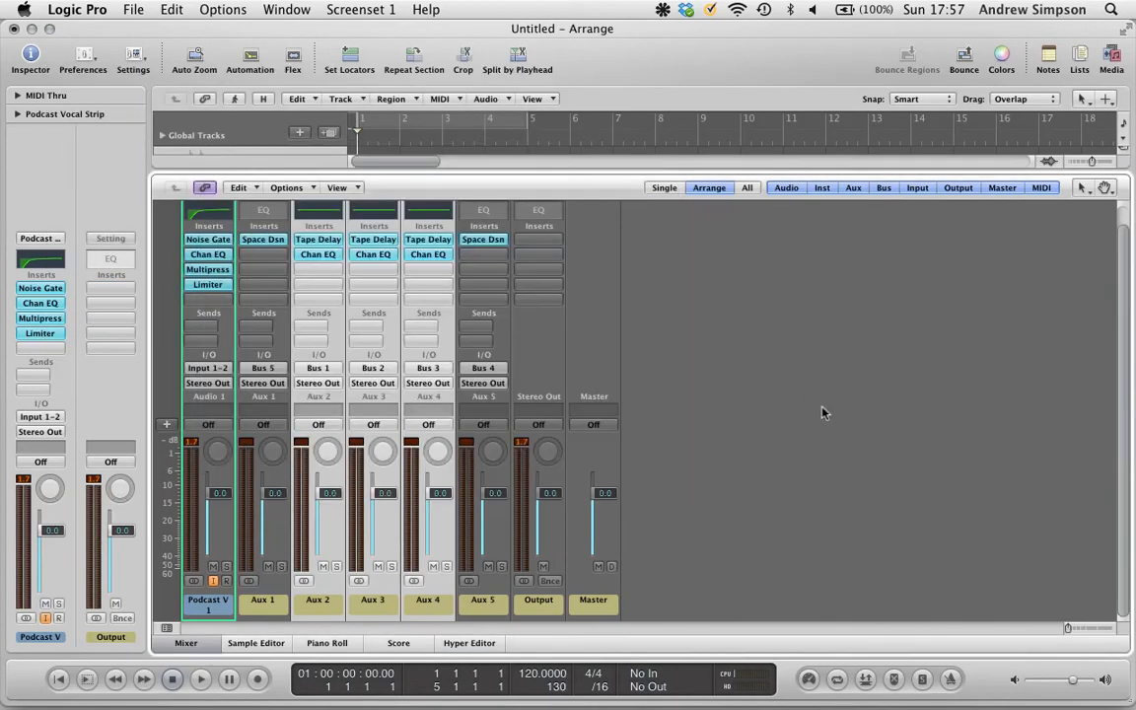
{"action": "left_click", "coordinate": [319, 270]}
{"action": "left_click", "coordinate": [449, 286]}
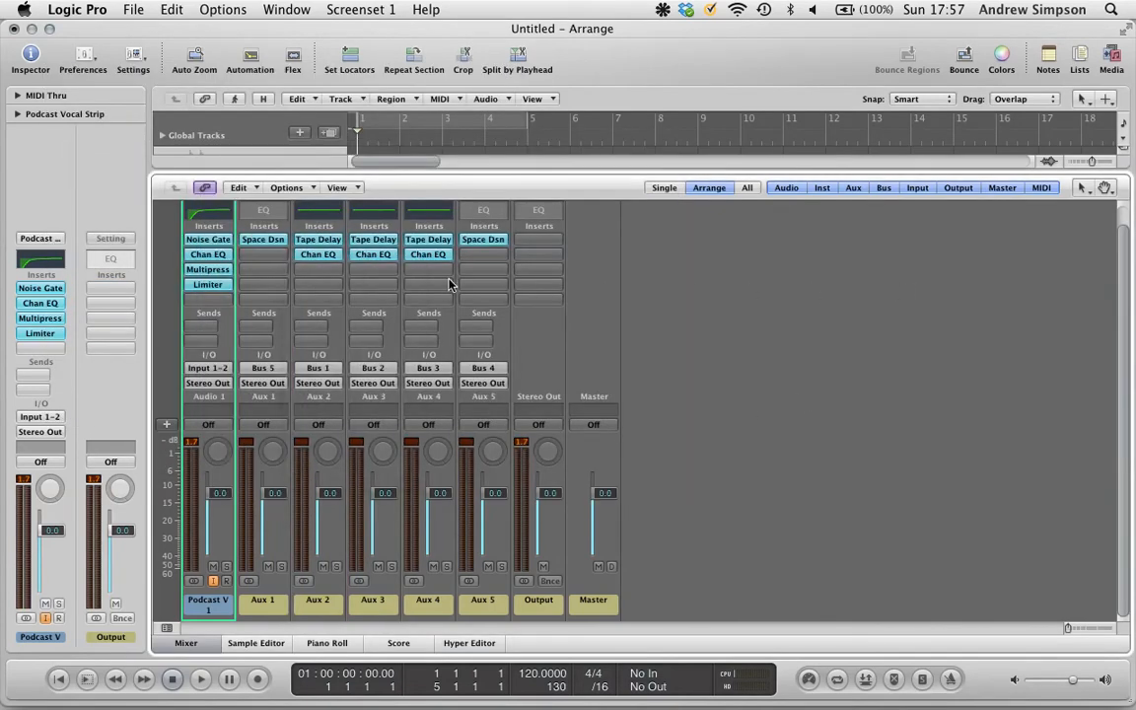
- Enable the low-cut band of the Aux 2 Channel EQ and set its frequency to 170 Hz
{"action": "left_click", "coordinate": [308, 257]}
{"action": "left_click_drag", "start_coordinate": [358, 156], "coordinate": [336, 118]}
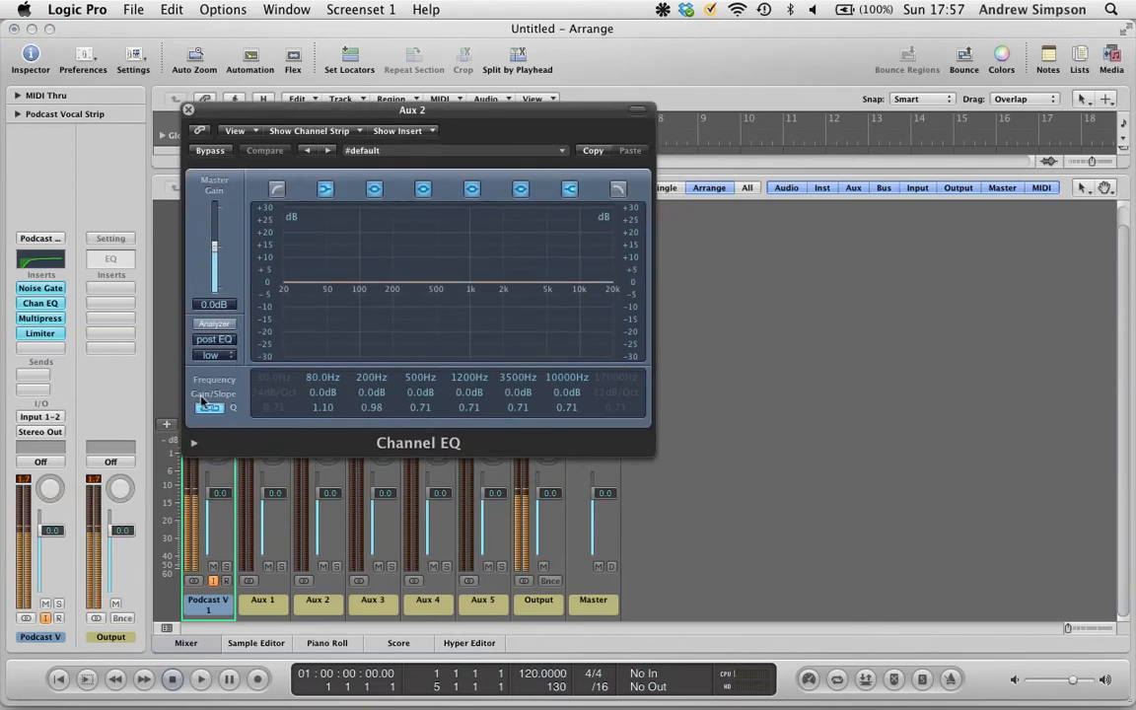
{"action": "left_click", "coordinate": [214, 324]}
{"action": "left_click", "coordinate": [214, 324]}
{"action": "left_click", "coordinate": [277, 189]}
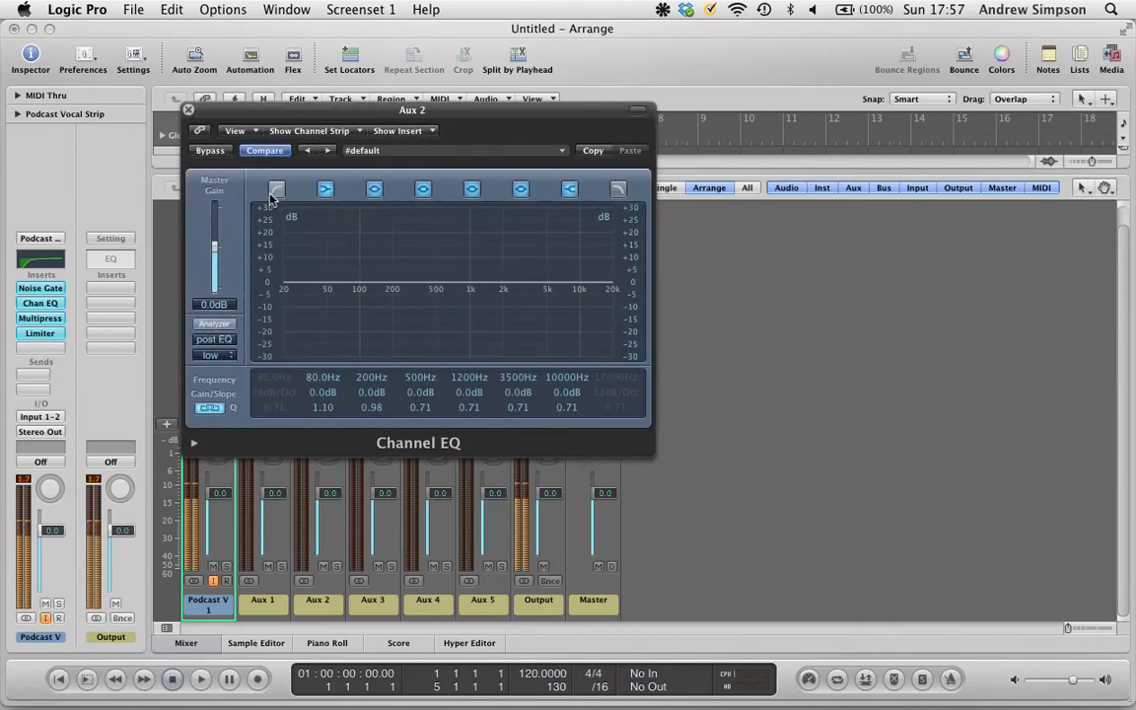
{"action": "left_click_drag", "start_coordinate": [283, 381], "coordinate": [284, 276]}
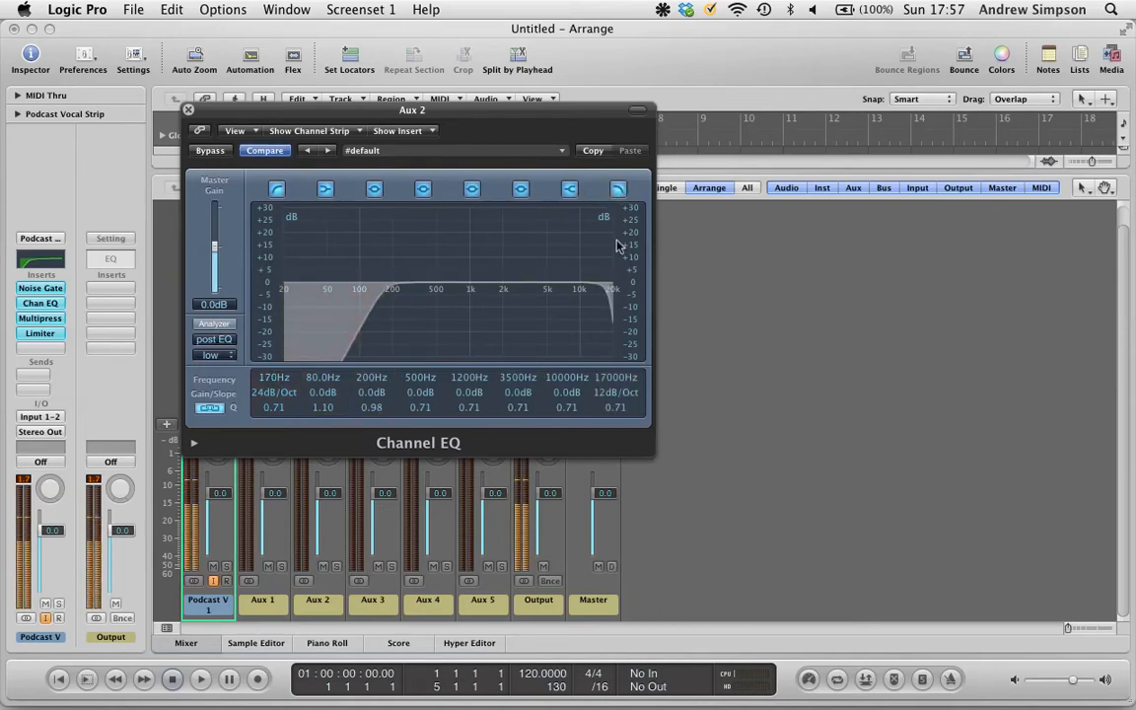
- Enable the high-cut band of the Aux 2 Channel EQ at 4000 Hz and close the plug-in window
{"action": "left_click", "coordinate": [619, 188]}
{"action": "left_click_drag", "start_coordinate": [616, 377], "coordinate": [621, 457]}
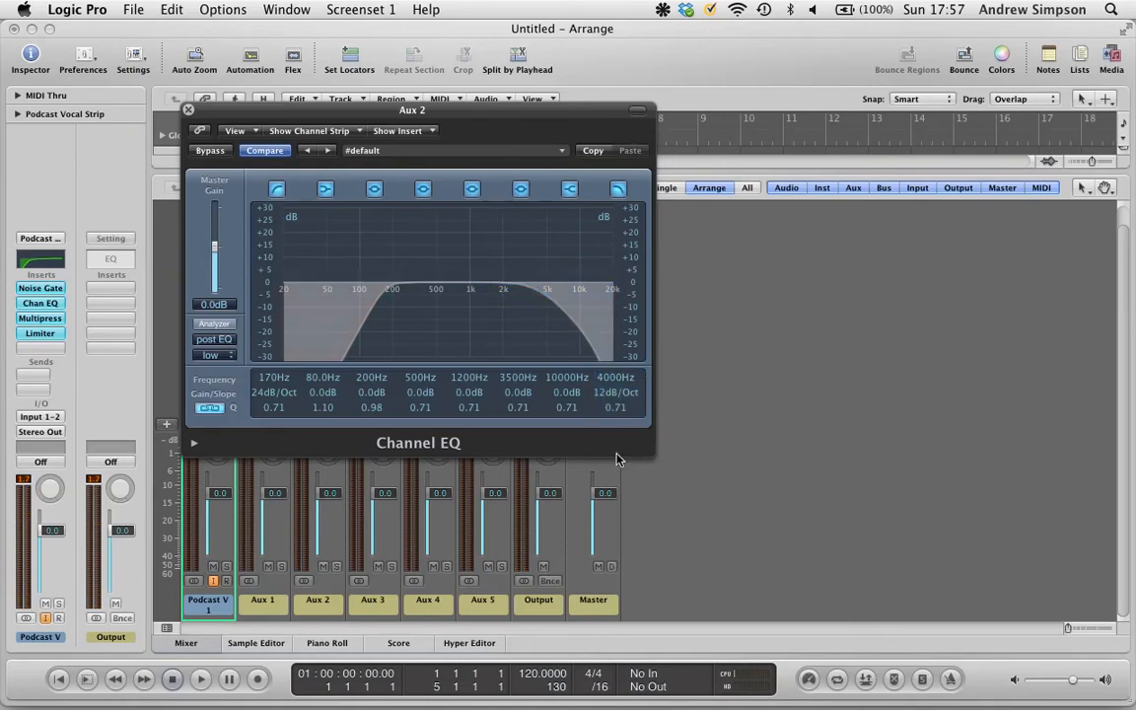
{"action": "left_click", "coordinate": [190, 110]}
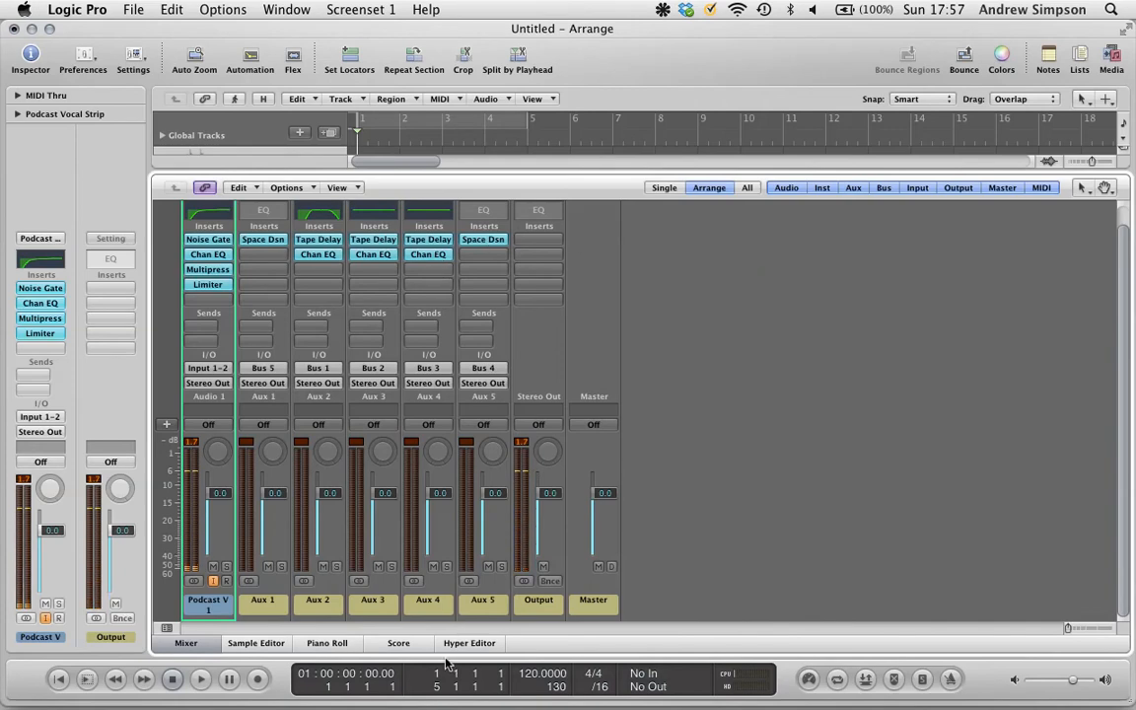
- Replace the Channel EQs on Aux 4 and Aux 3 with copies of the Aux 2 Channel EQ
{"action": "left_click", "coordinate": [425, 278]}
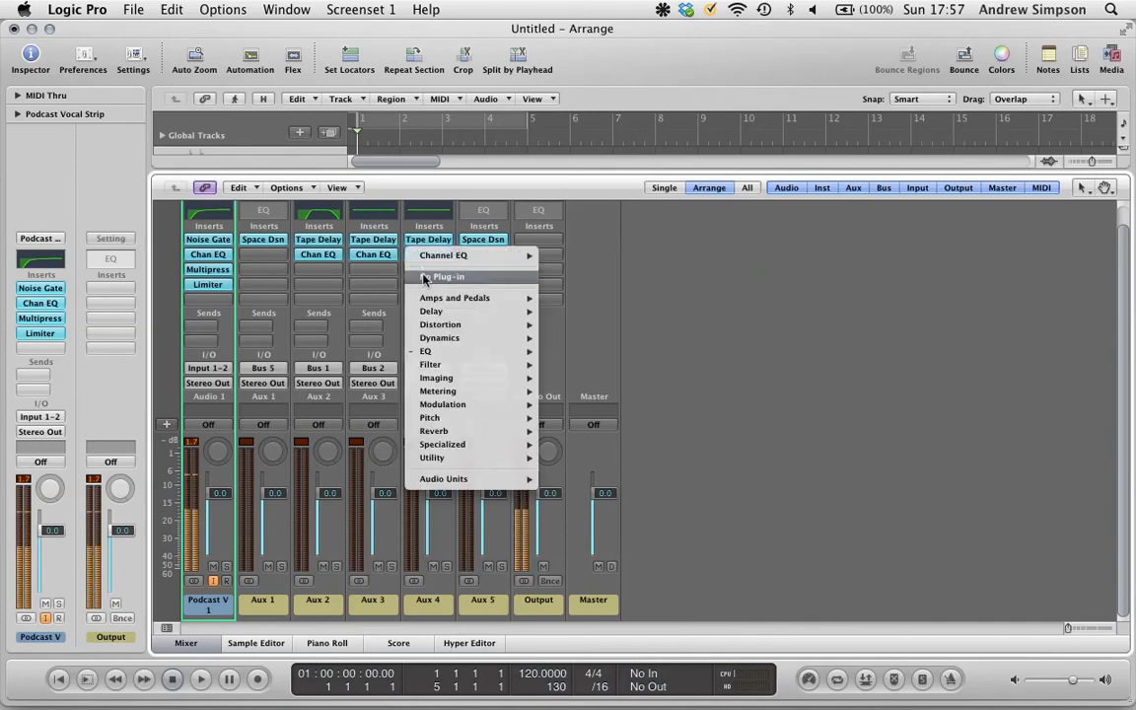
{"action": "left_click", "coordinate": [425, 278]}
{"action": "left_click", "coordinate": [375, 256]}
{"action": "left_click", "coordinate": [380, 277]}
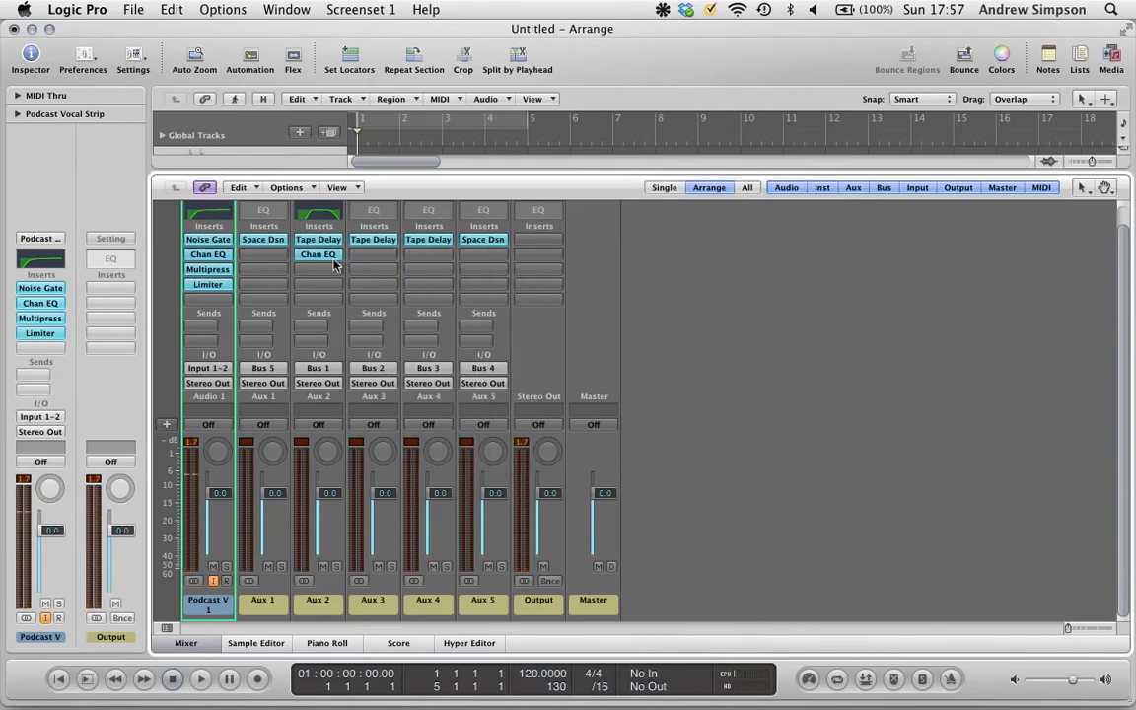
{"action": "left_click_drag", "start_coordinate": [325, 259], "coordinate": [380, 258]}
{"action": "left_click_drag", "start_coordinate": [379, 256], "coordinate": [427, 254]}
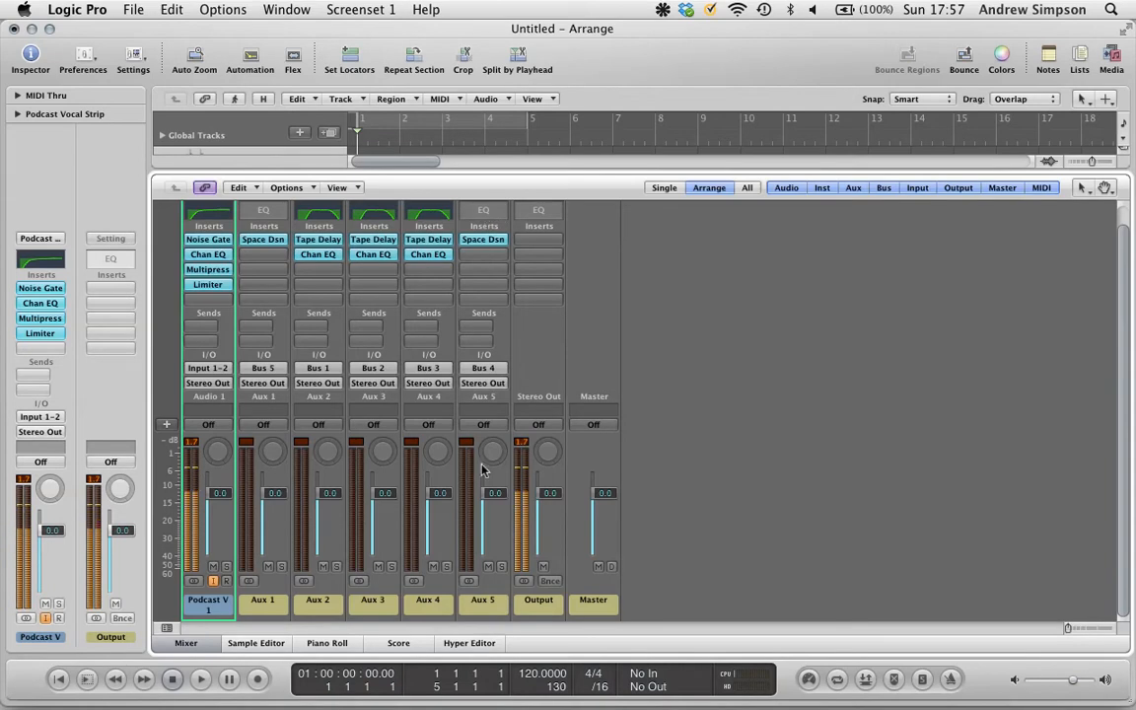
- Insert a Channel EQ on Aux 5, enable its low-cut band at 520 Hz and close the plug-in window
{"action": "left_click", "coordinate": [481, 604]}
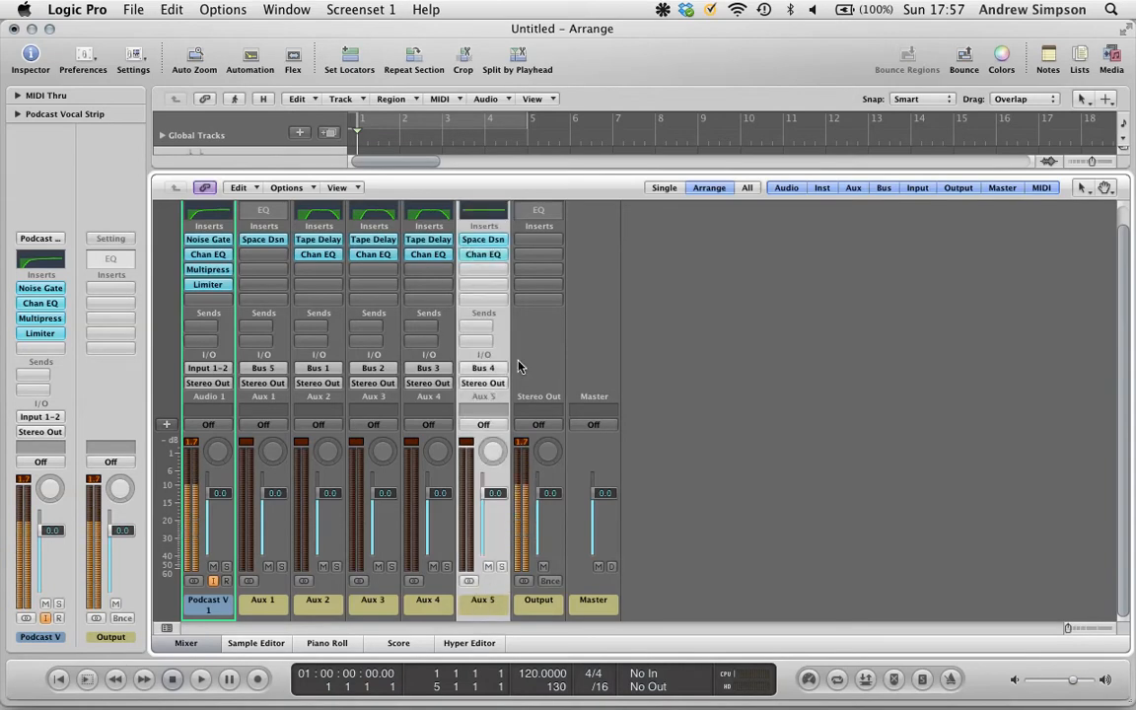
{"action": "double_click", "coordinate": [483, 211]}
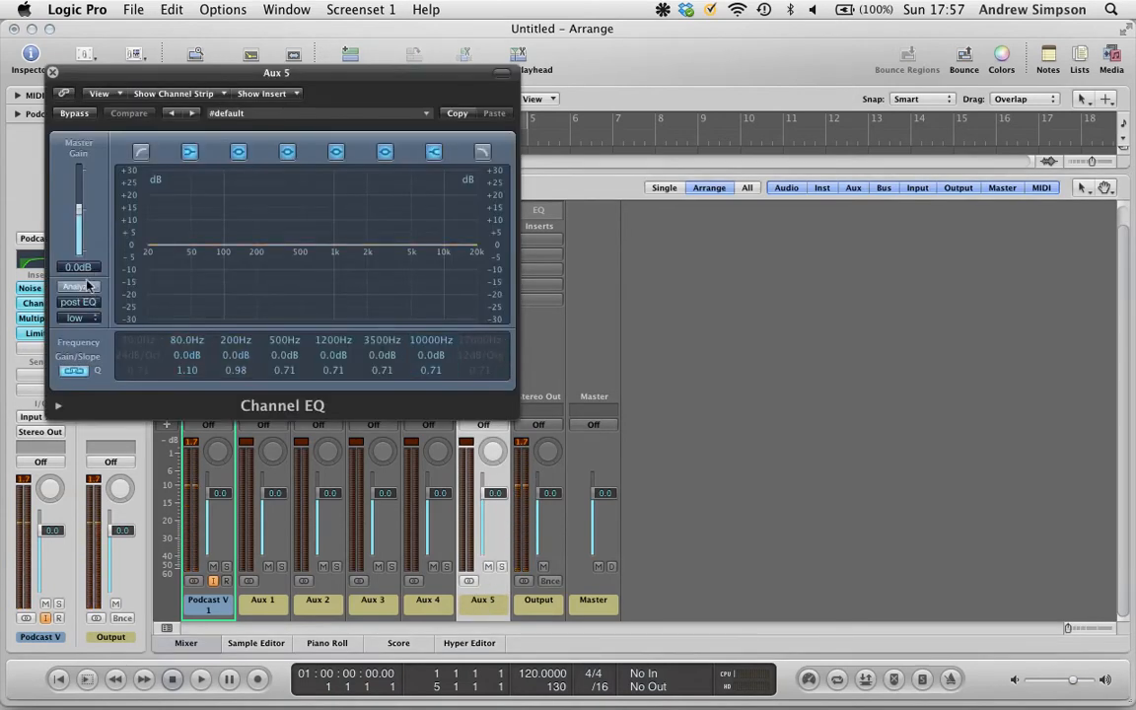
{"action": "left_click", "coordinate": [145, 141]}
{"action": "left_click_drag", "start_coordinate": [138, 340], "coordinate": [133, 172]}
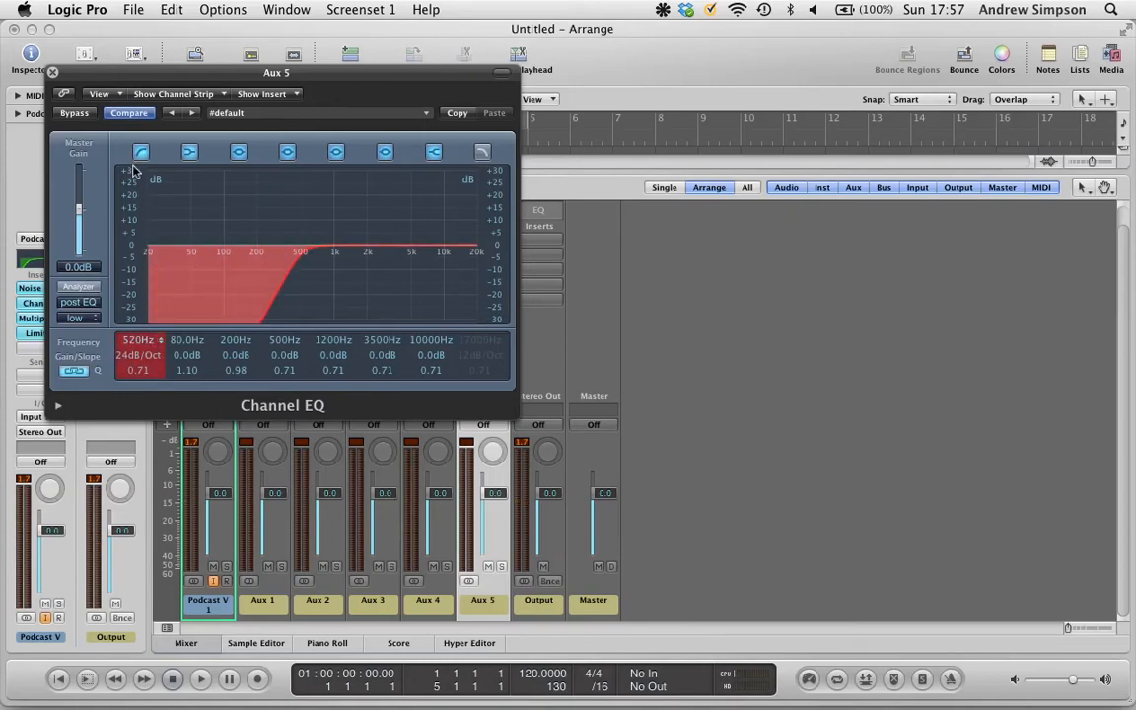
{"action": "left_click", "coordinate": [53, 73]}
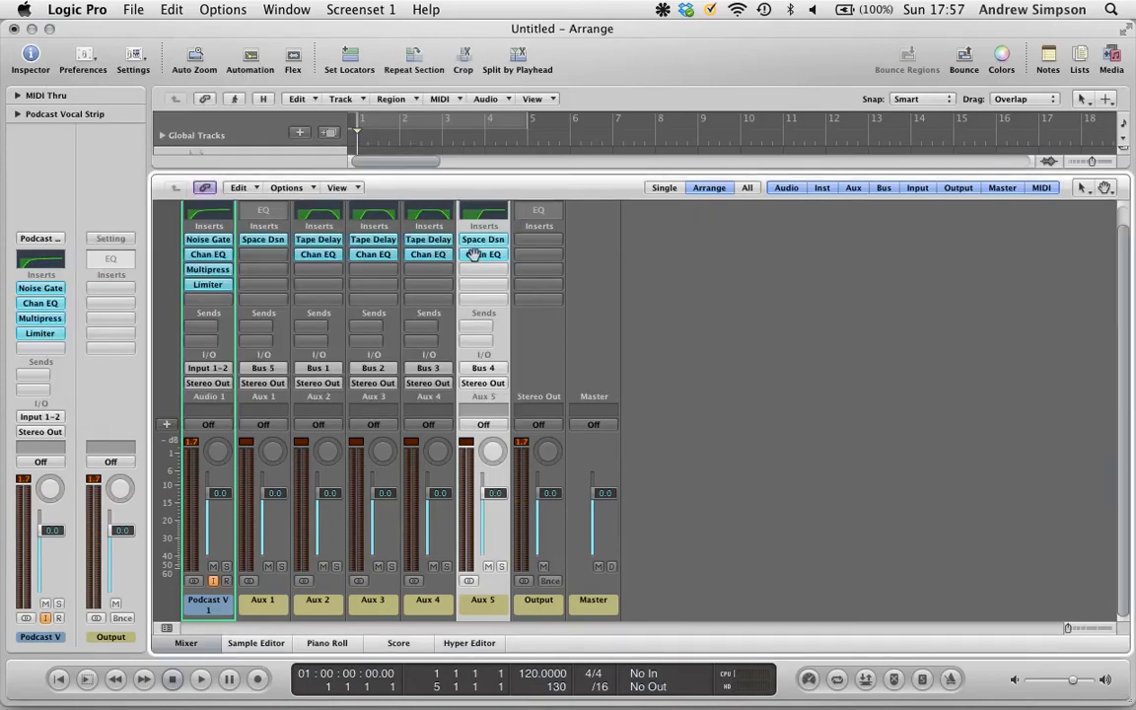
- Copy the Aux 5 Channel EQ to the slot below Space Designer on Aux 1 and deselect the strips
{"action": "left_click_drag", "start_coordinate": [474, 255], "coordinate": [264, 254]}
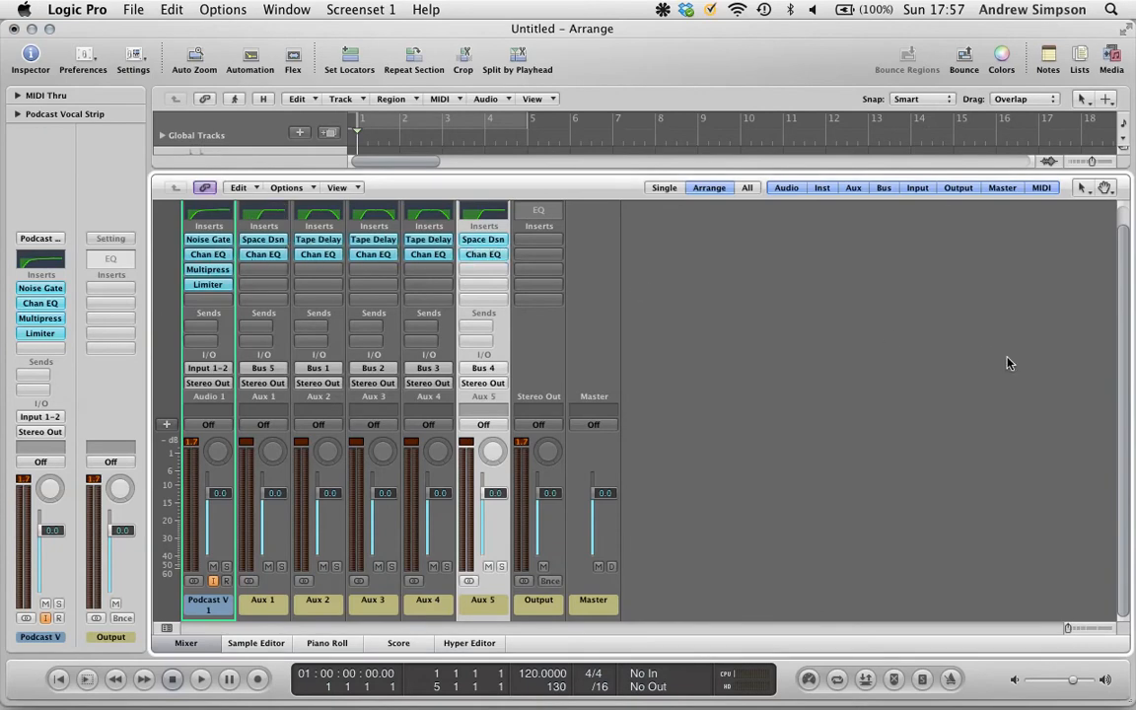
{"action": "left_click", "coordinate": [1028, 363]}
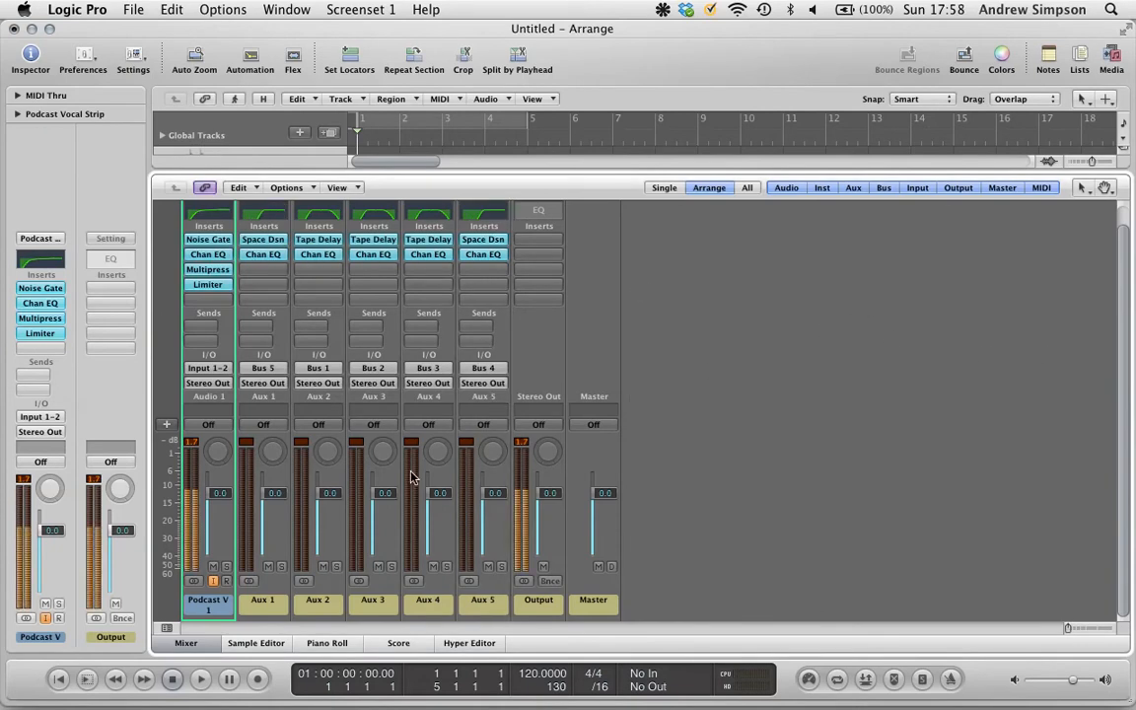
{"action": "scroll", "coordinate": [219, 570], "scroll_direction": "up", "scroll_amount": 2}
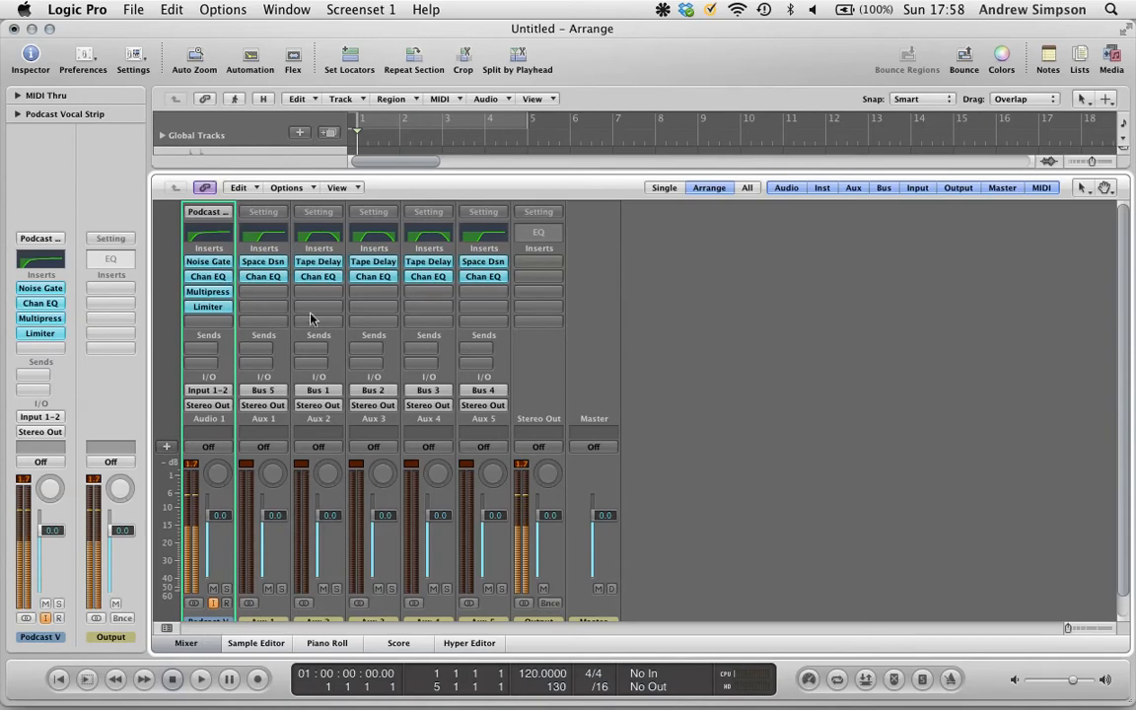
- Hide the mixer and create one Software Instrument track
{"action": "left_click", "coordinate": [186, 643]}
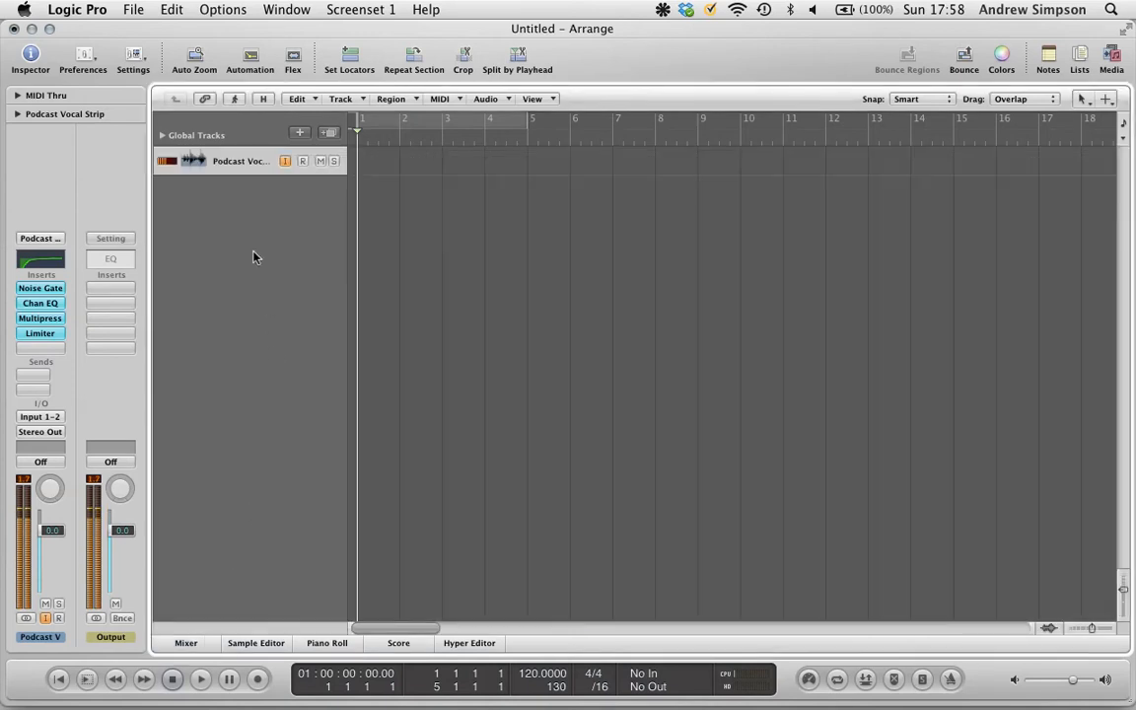
{"action": "left_click", "coordinate": [302, 137]}
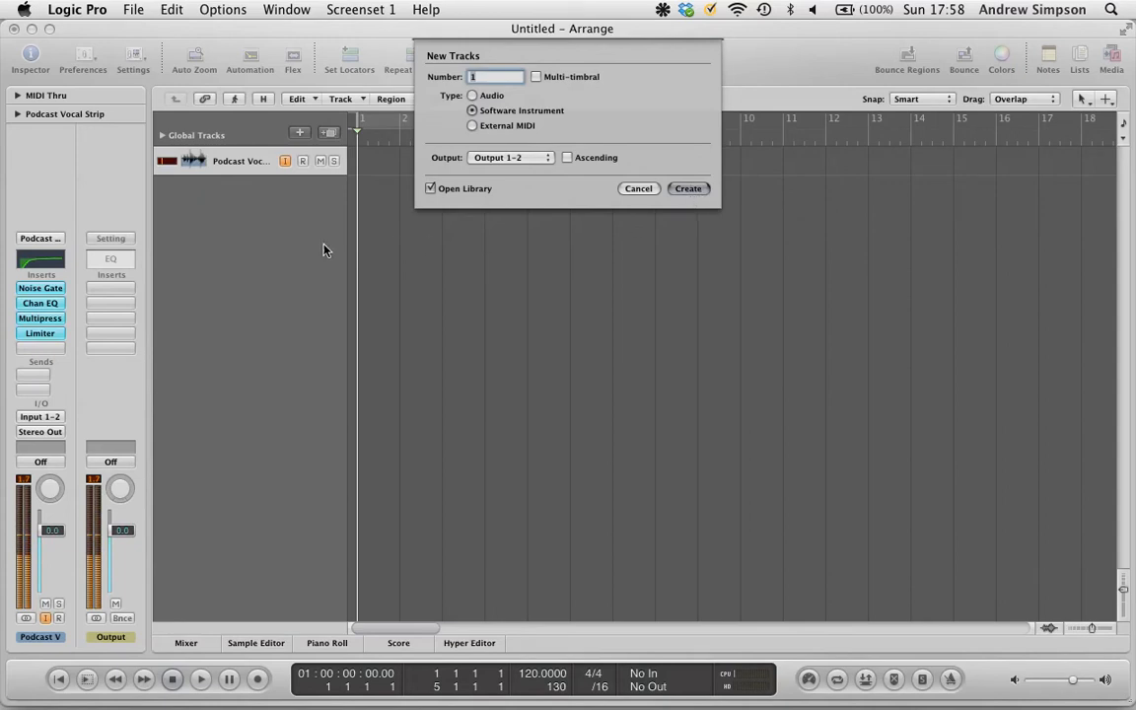
{"action": "key", "text": "Return"}
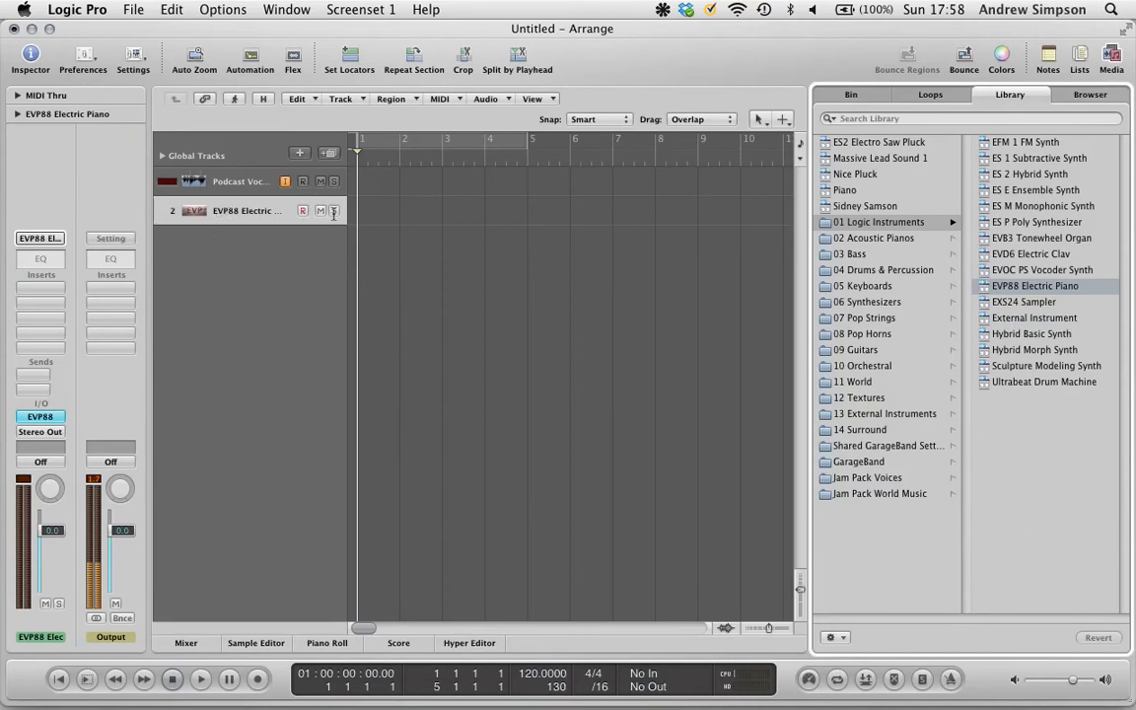
- Test the electric piano with a note on the on-screen keyboard, then hide the media library and the keyboard
{"action": "key", "text": "super+k"}
{"action": "key", "text": "a"}
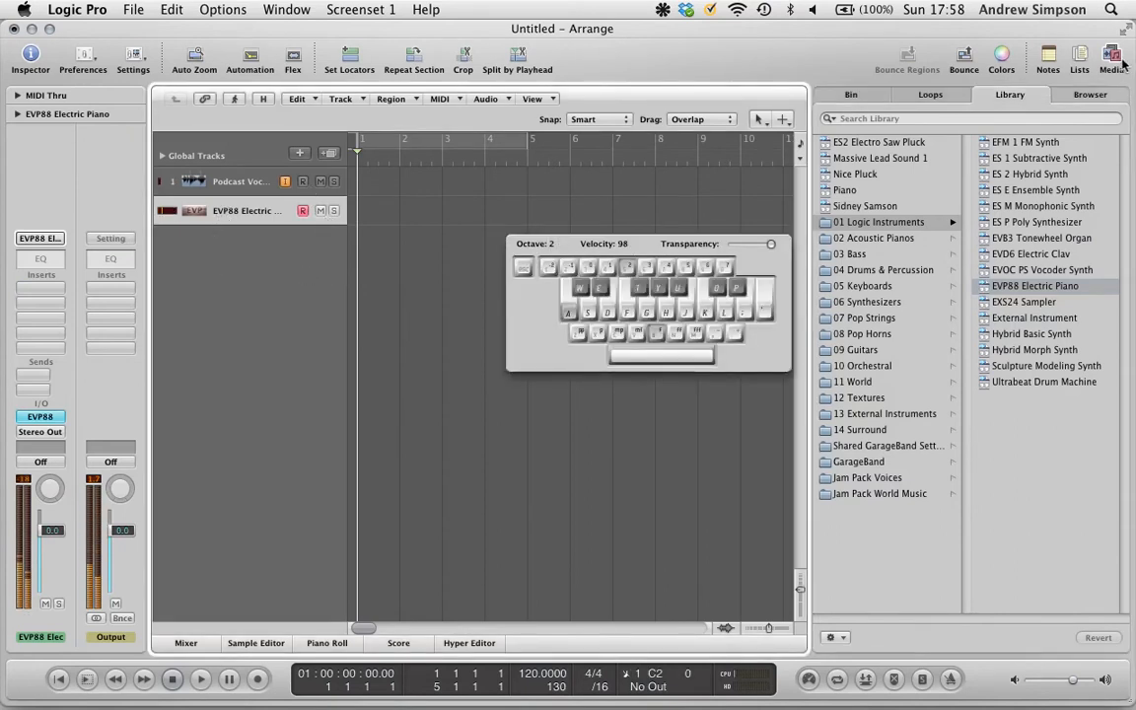
{"action": "left_click", "coordinate": [1108, 63]}
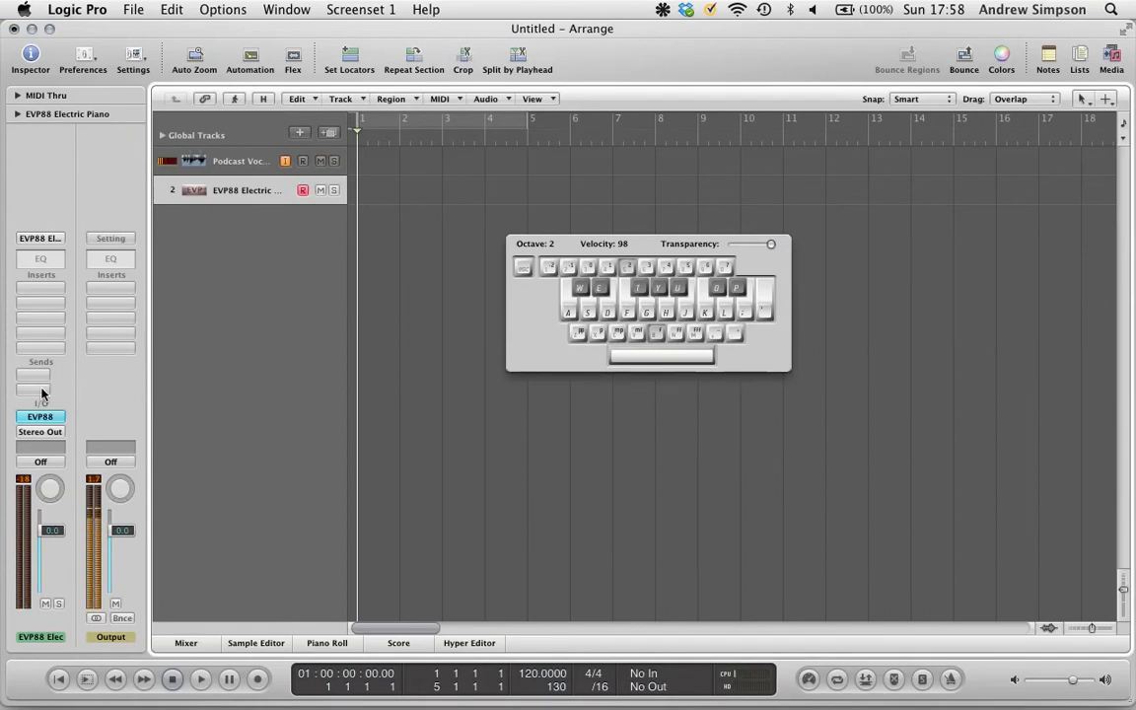
{"action": "key", "text": "super+k"}
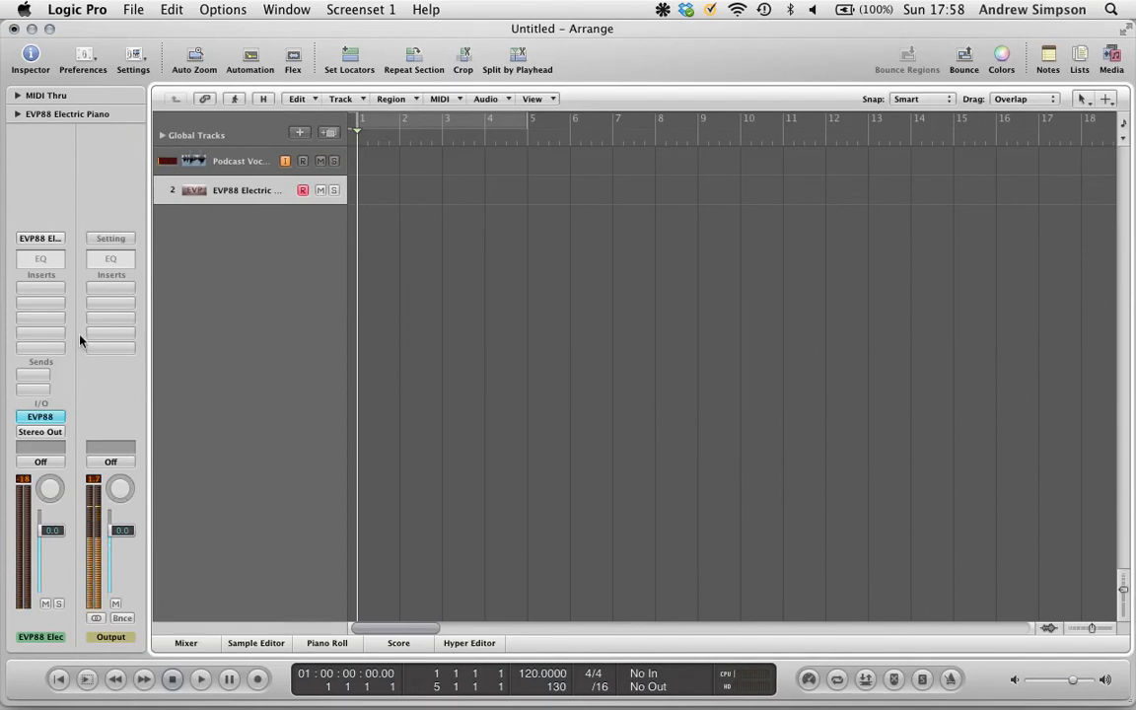
- Look over the bus choices for the electric piano channel's first send and close the list without assigning one
{"action": "left_click", "coordinate": [40, 378]}
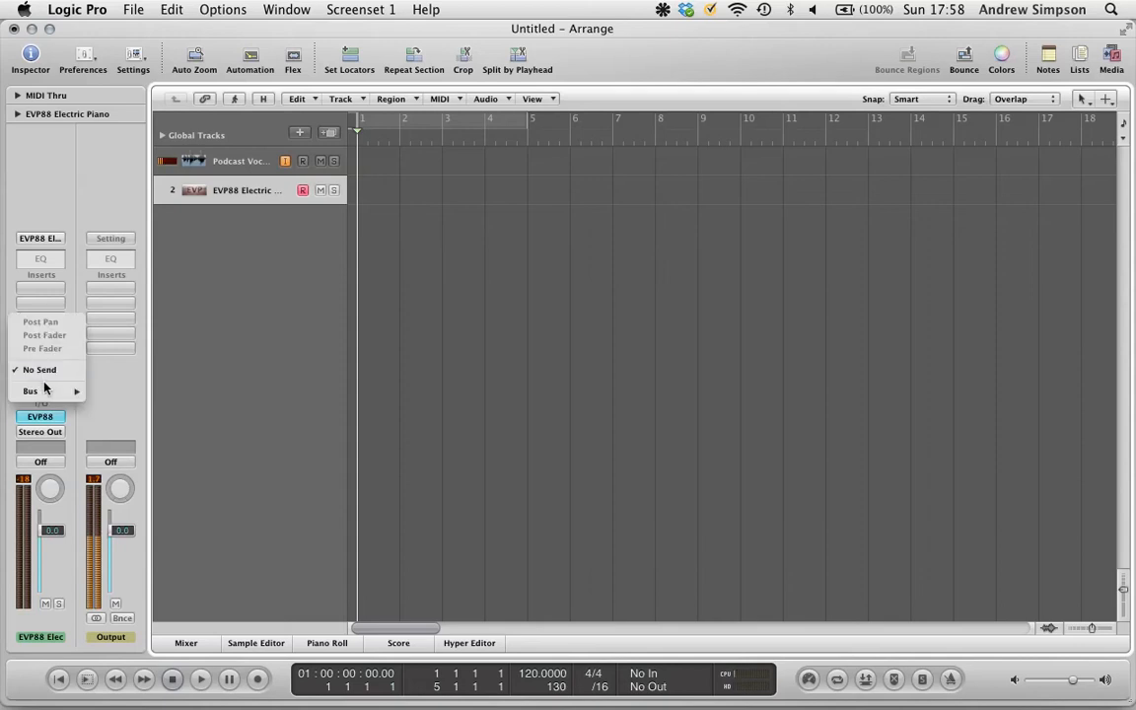
{"action": "mouse_move", "coordinate": [45, 395]}
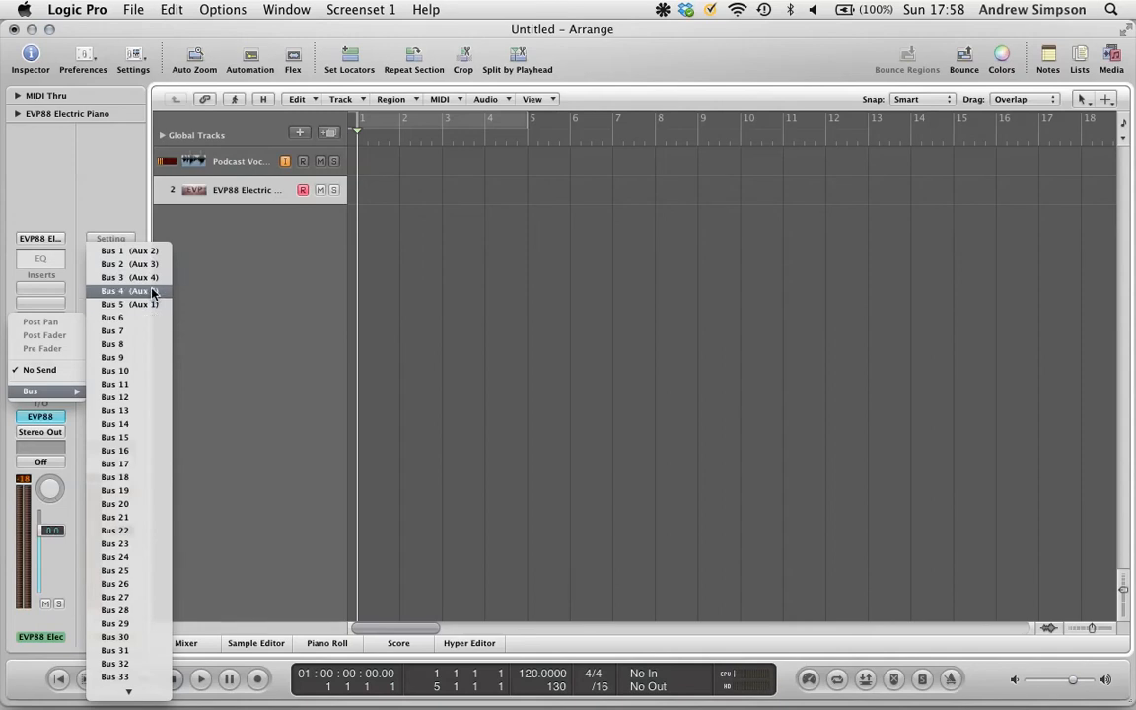
{"action": "left_click", "coordinate": [534, 339]}
- Show the mixer and rename the Aux 2 channel strip to "1/4 Delay"
{"action": "key", "text": "x"}
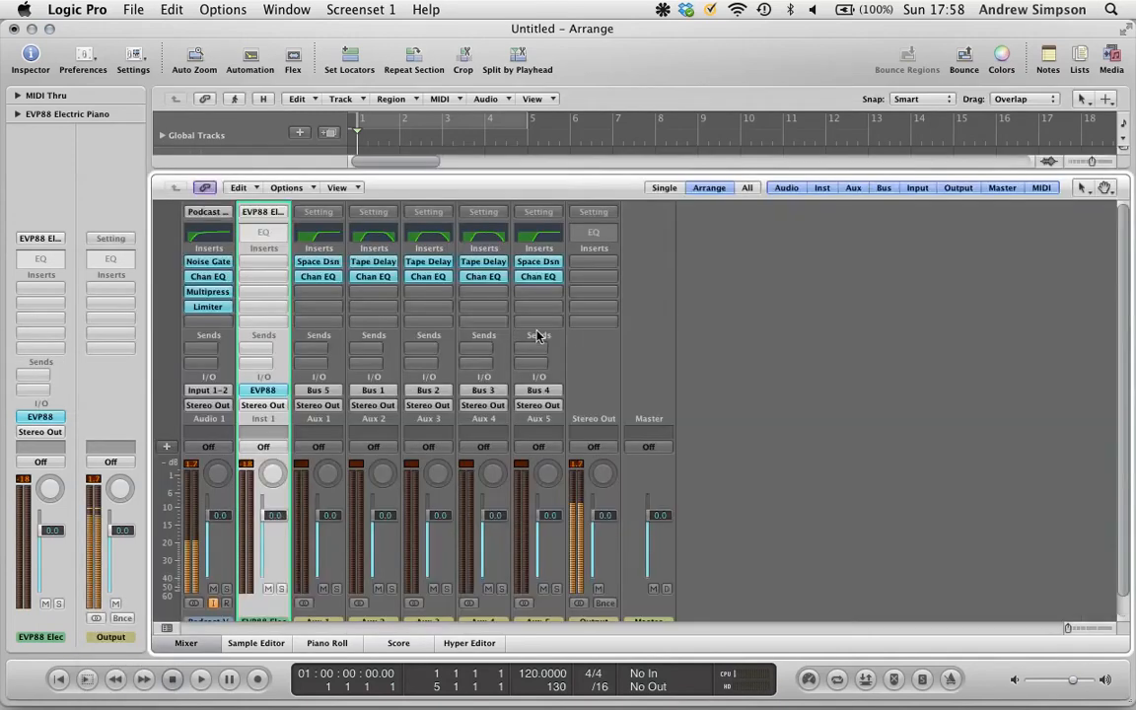
{"action": "scroll", "coordinate": [746, 394], "scroll_direction": "down", "scroll_amount": 1}
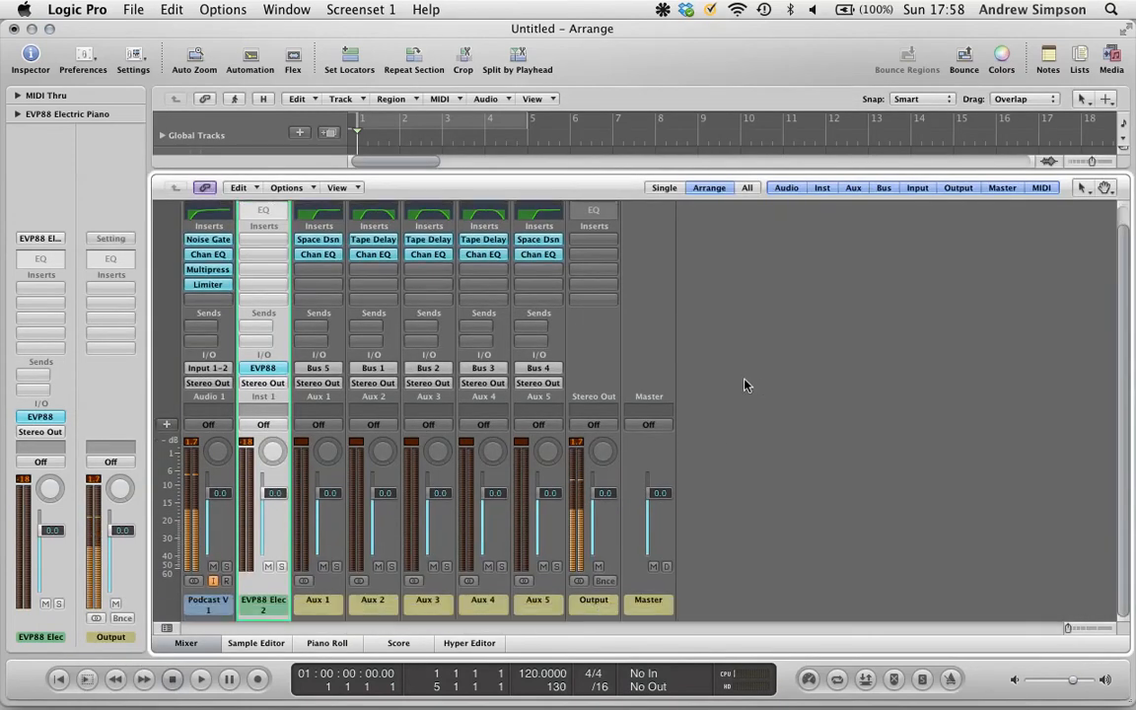
{"action": "double_click", "coordinate": [373, 600]}
{"action": "type", "text": "1"}
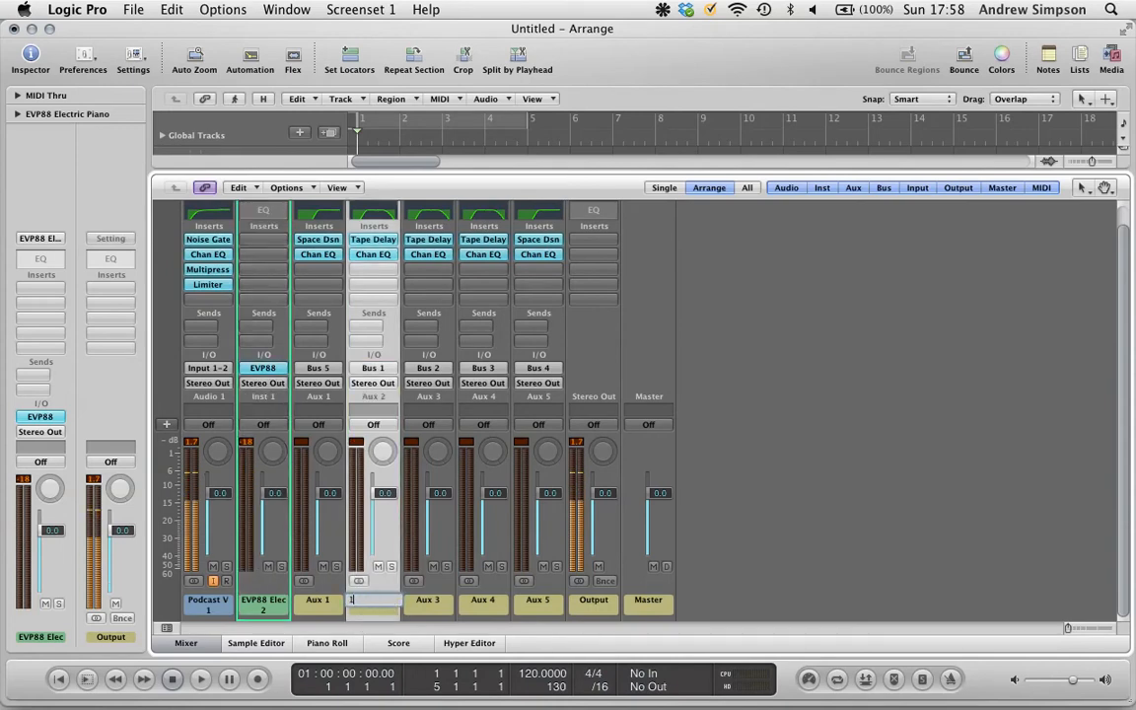
{"action": "type", "text": "/4 Delay"}
{"action": "key", "text": "Return"}
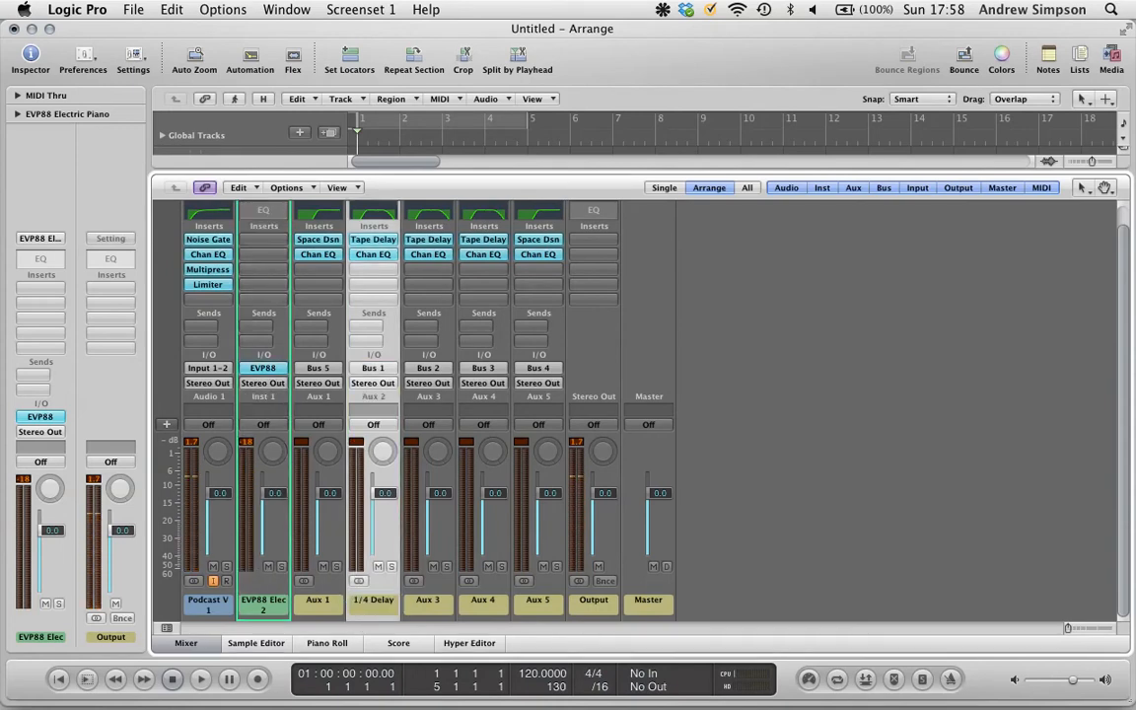
- Rename the Aux 3 channel strip to "1/8d Delay"
{"action": "double_click", "coordinate": [432, 600]}
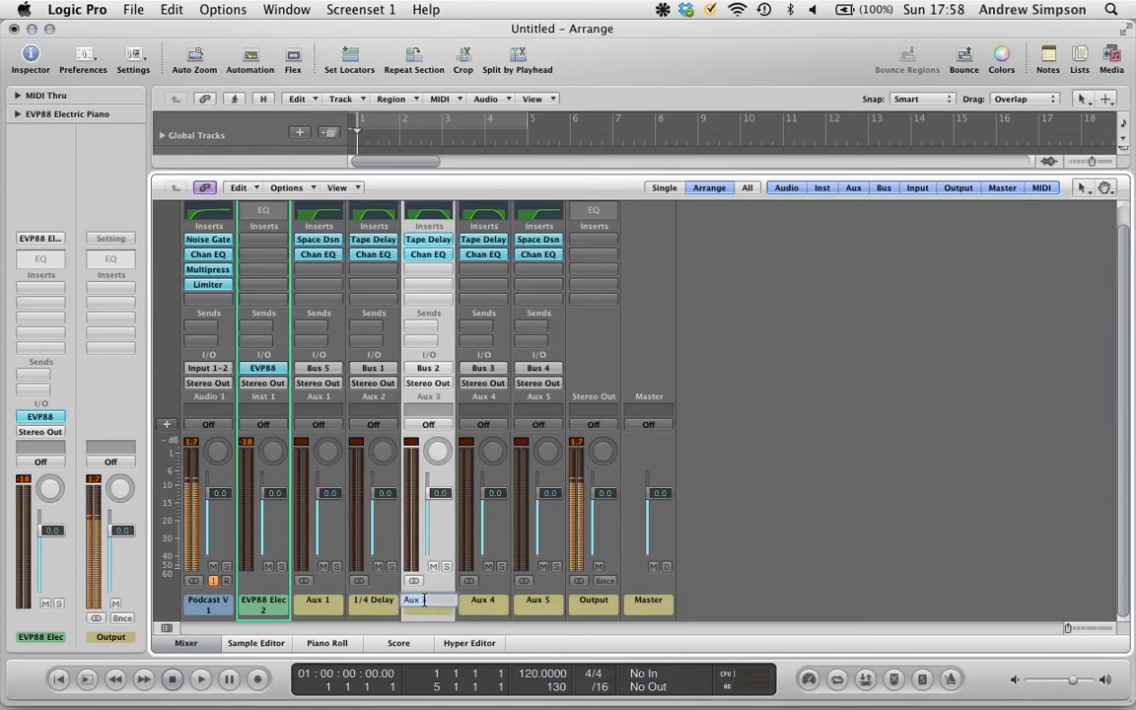
{"action": "type", "text": "1/8d D"}
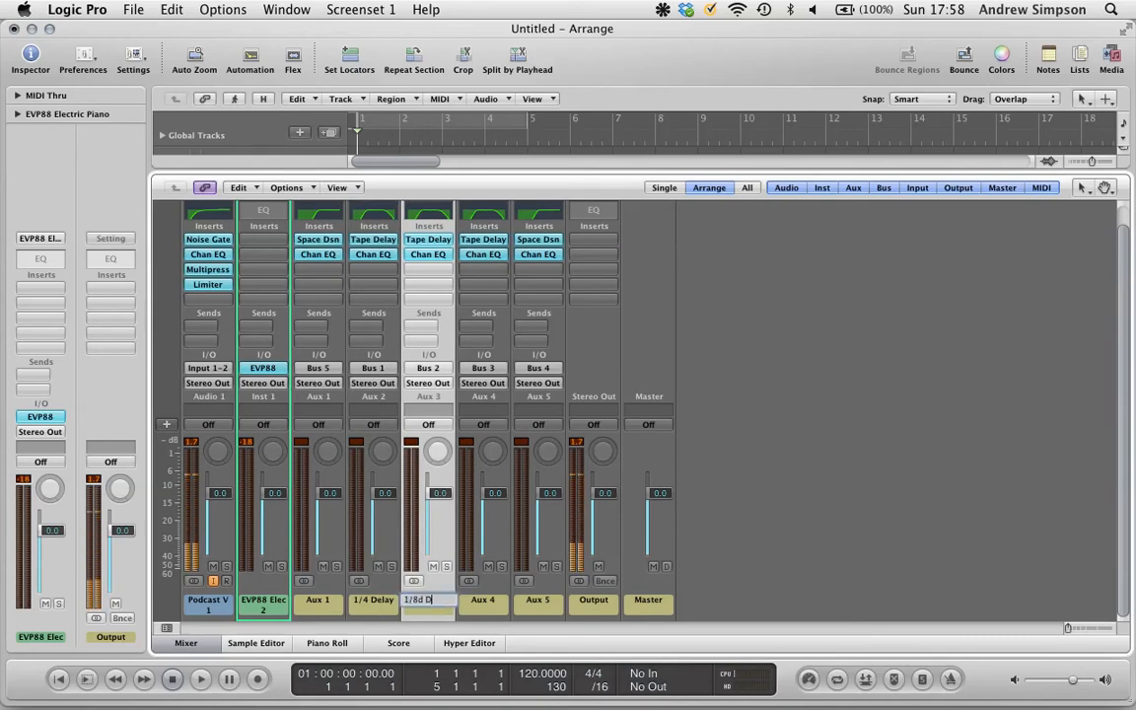
{"action": "type", "text": "elay"}
{"action": "key", "text": "Return"}
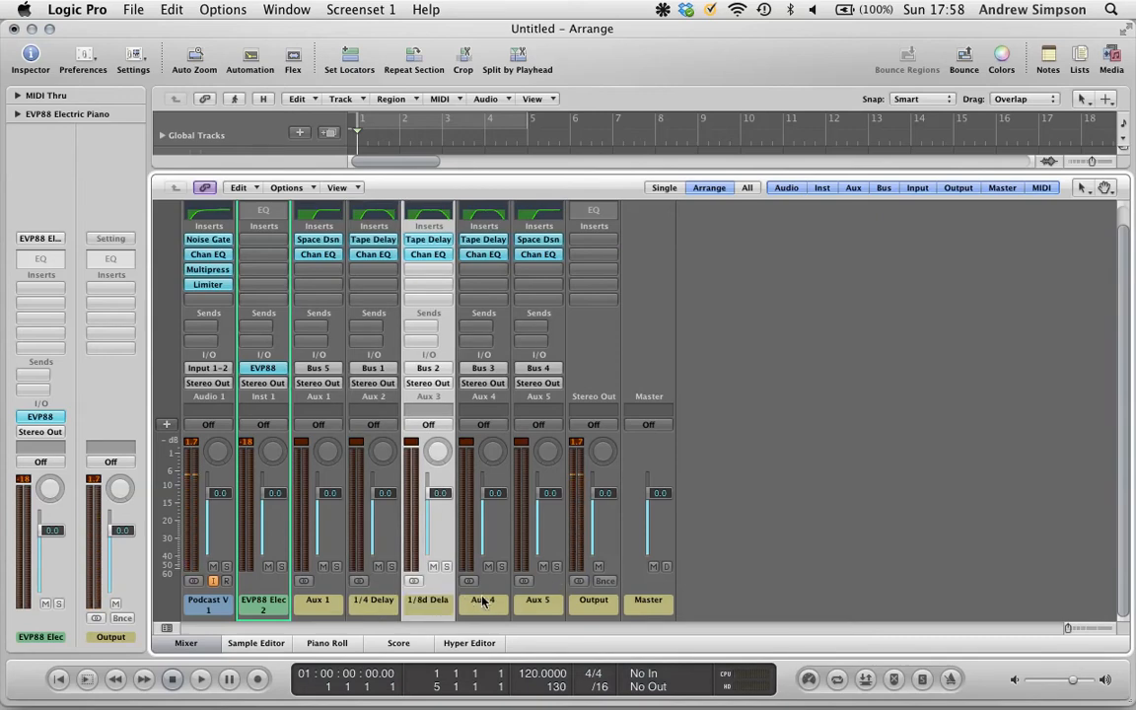
- Rename the Aux 4 channel strip to "1/16 Delay"
{"action": "double_click", "coordinate": [482, 600]}
{"action": "type", "text": "1"}
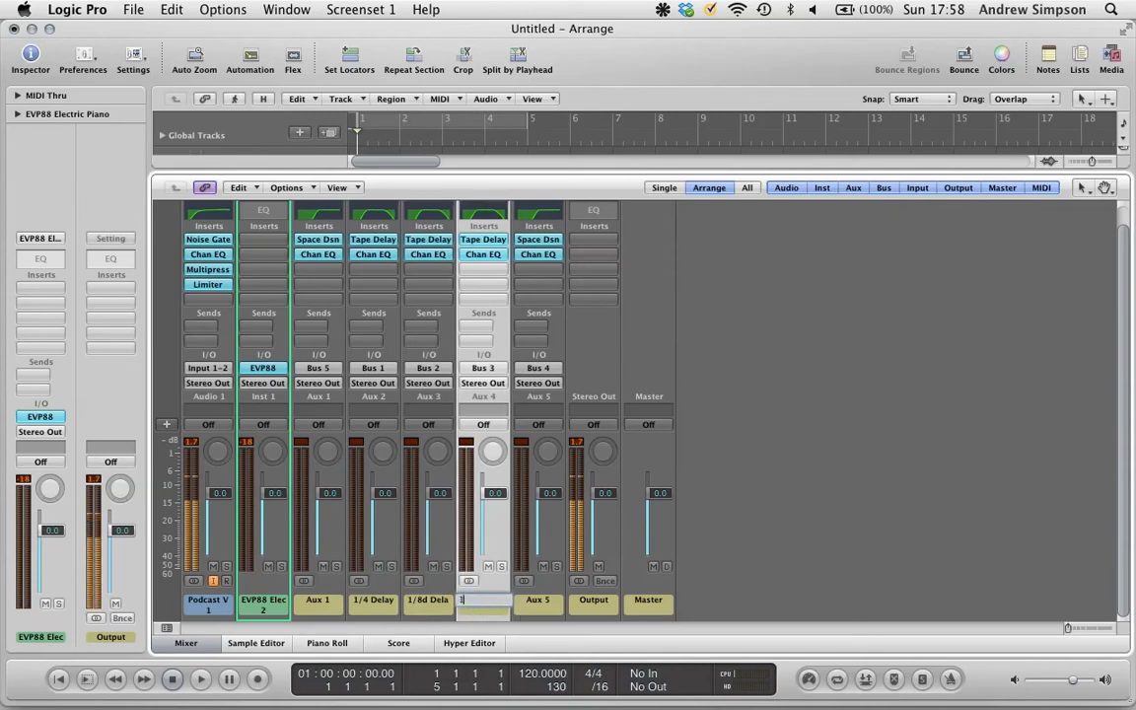
{"action": "type", "text": "/16 De"}
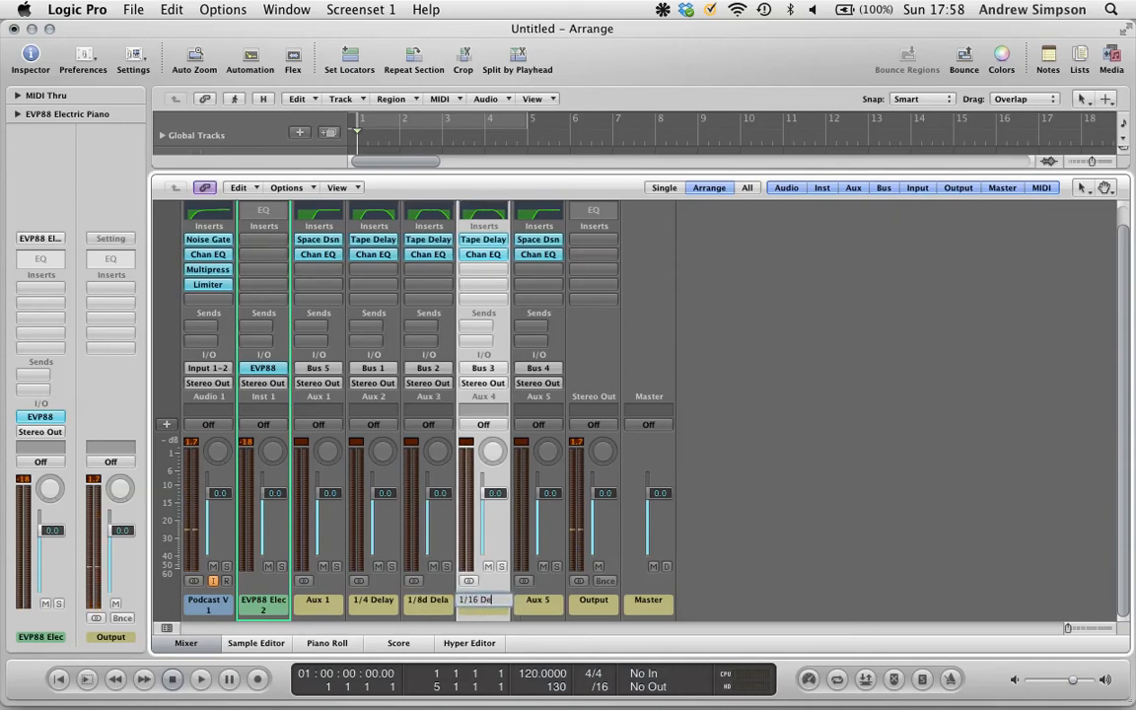
{"action": "type", "text": "lay"}
{"action": "key", "text": "Return"}
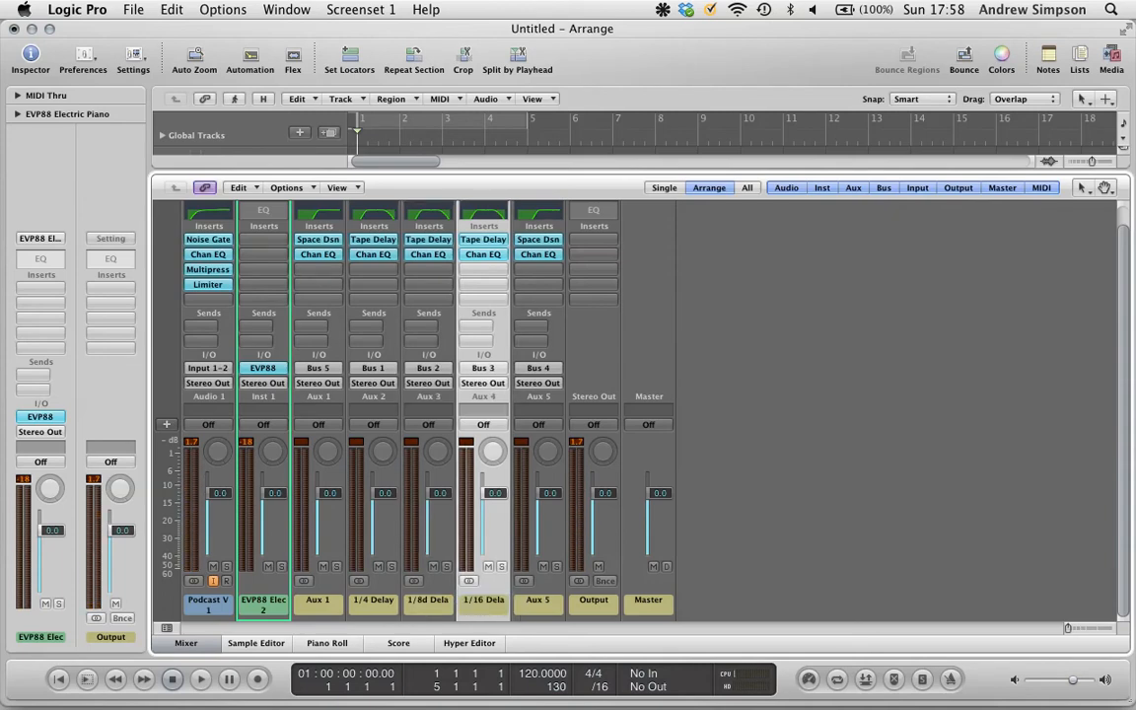
- Rename the Aux 5 channel strip to "Small Dela"
{"action": "double_click", "coordinate": [538, 602]}
{"action": "type", "text": "Small"}
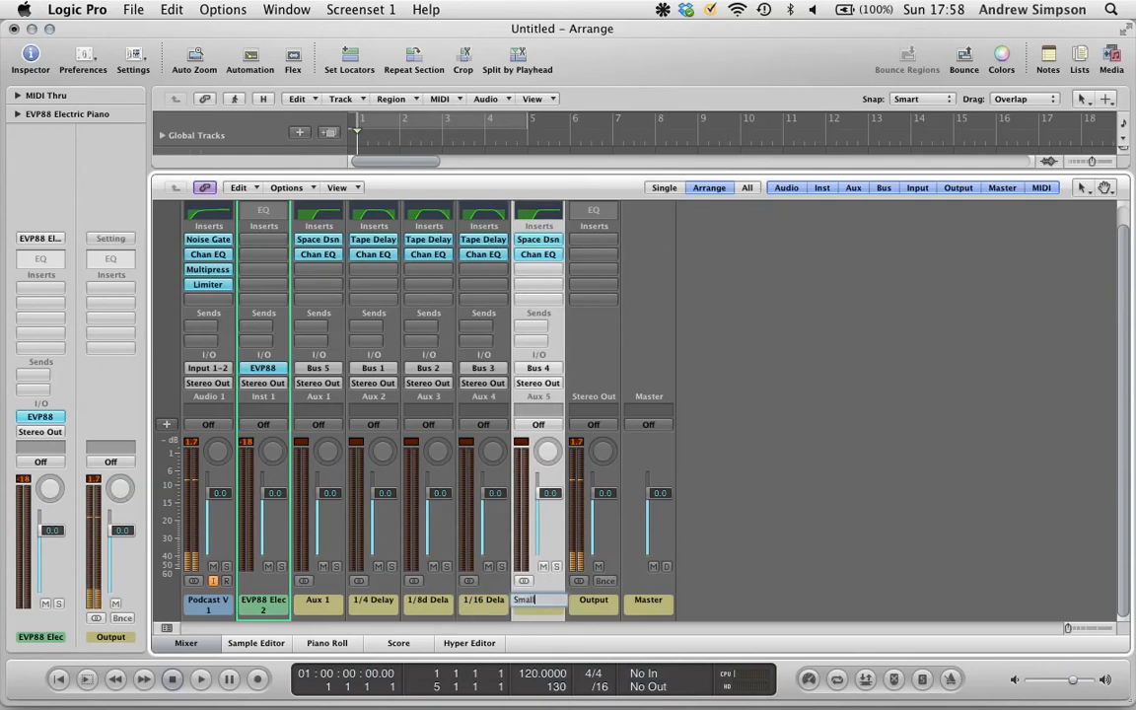
{"action": "type", "text": " Dela"}
{"action": "key", "text": "Return"}
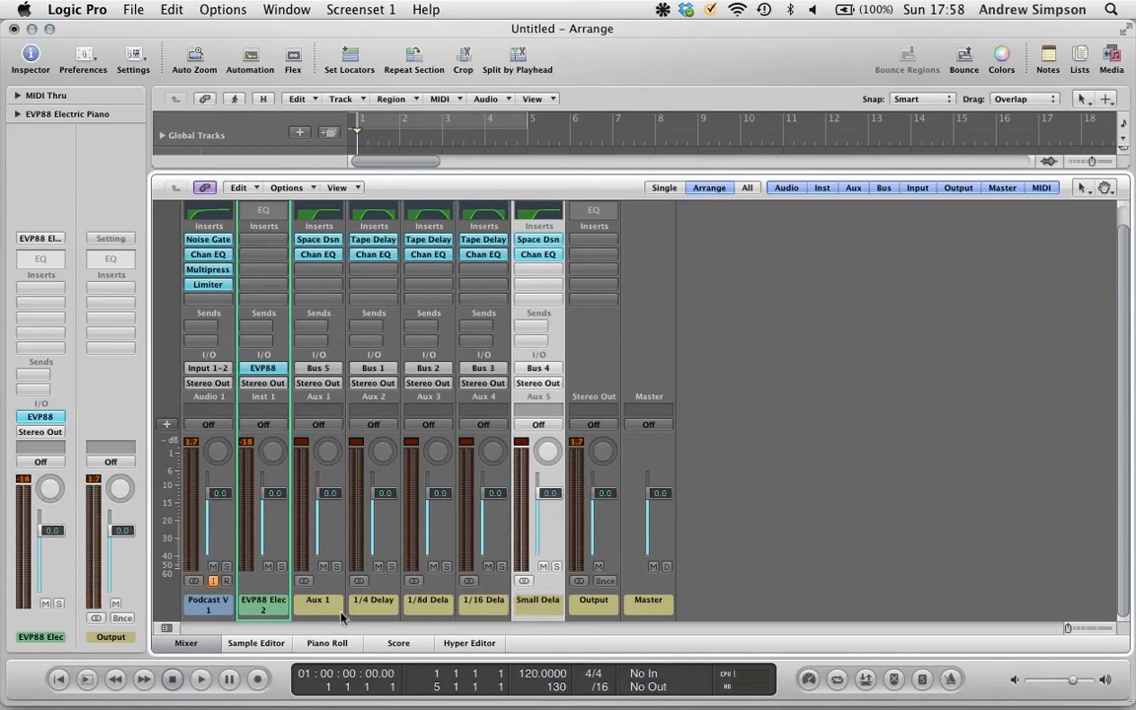
- Rename the Aux 1 channel strip to "Medium Dela"
{"action": "double_click", "coordinate": [297, 606]}
{"action": "type", "text": "Me"}
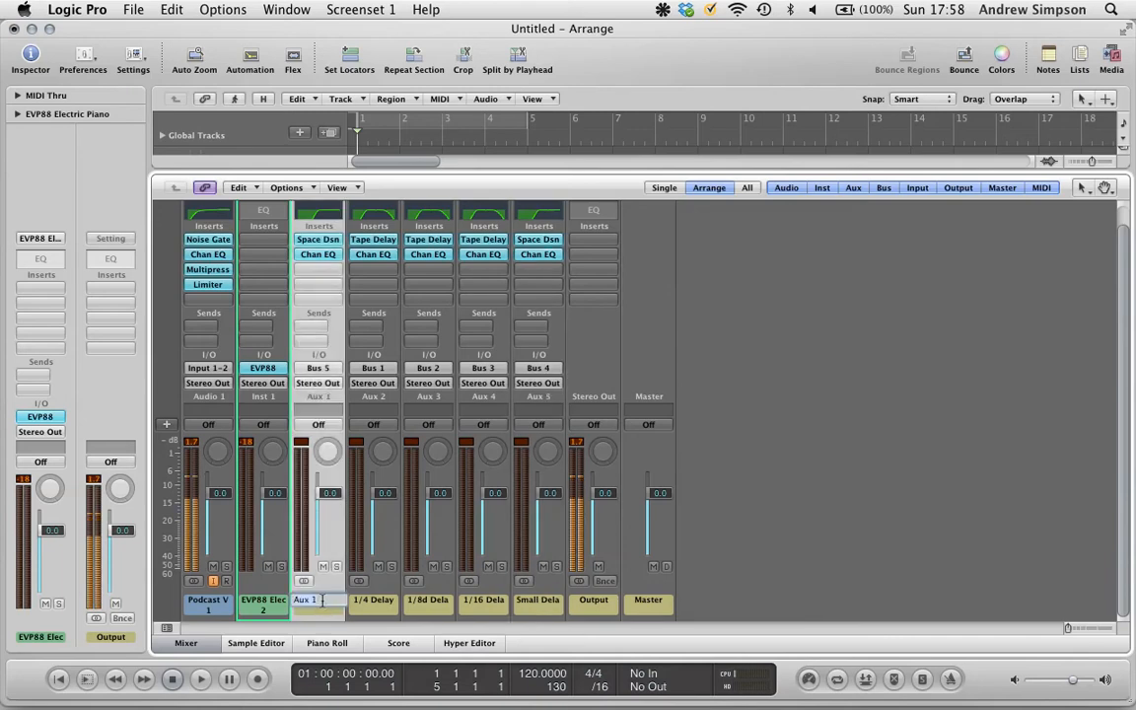
{"action": "type", "text": "dium D"}
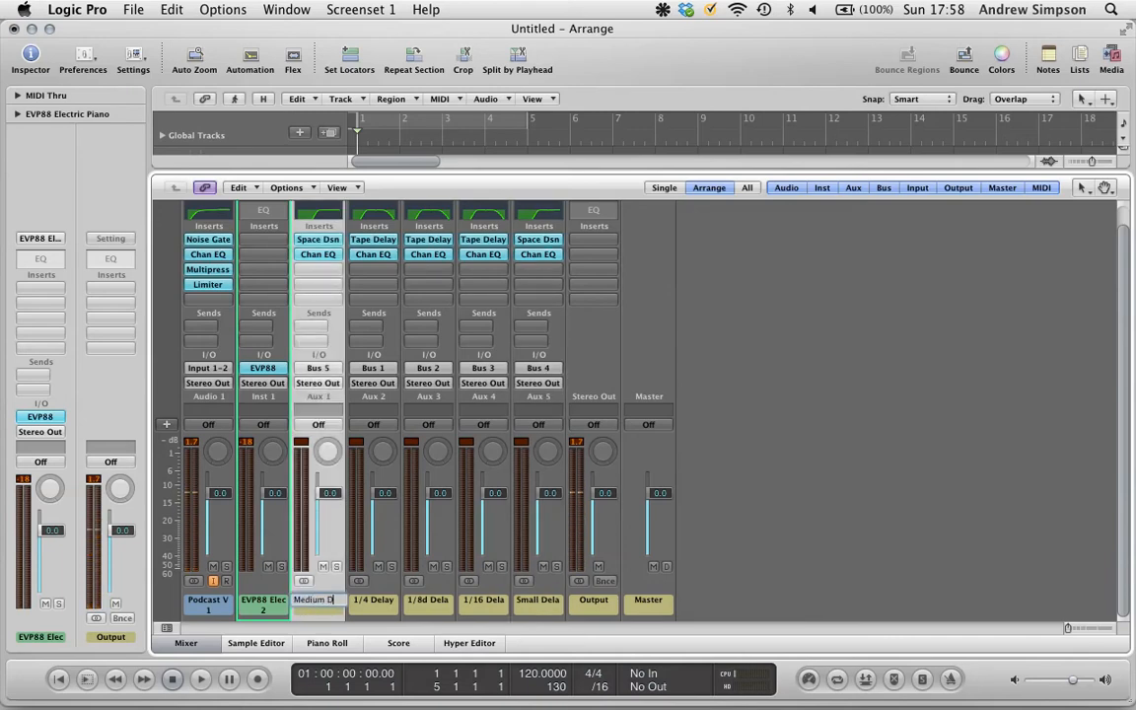
{"action": "type", "text": "ela"}
{"action": "key", "text": "Return"}
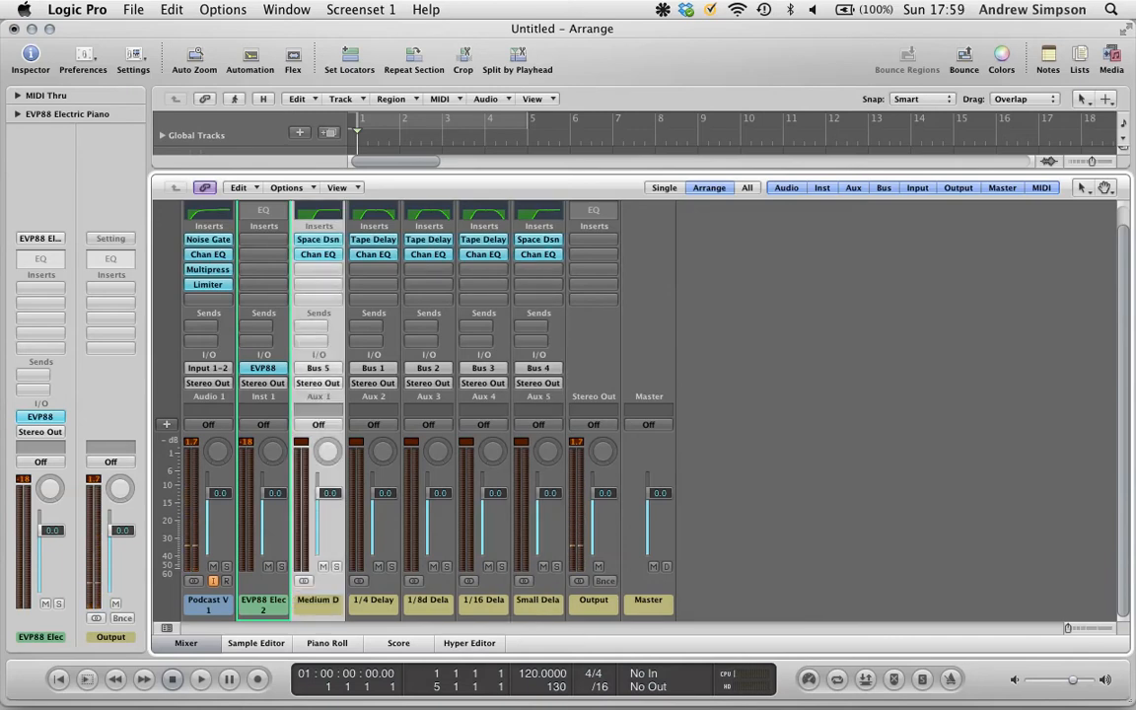
- Close the mixer and check the named buses available as sends for the EVP88 Electric Piano track
{"action": "left_click", "coordinate": [183, 645]}
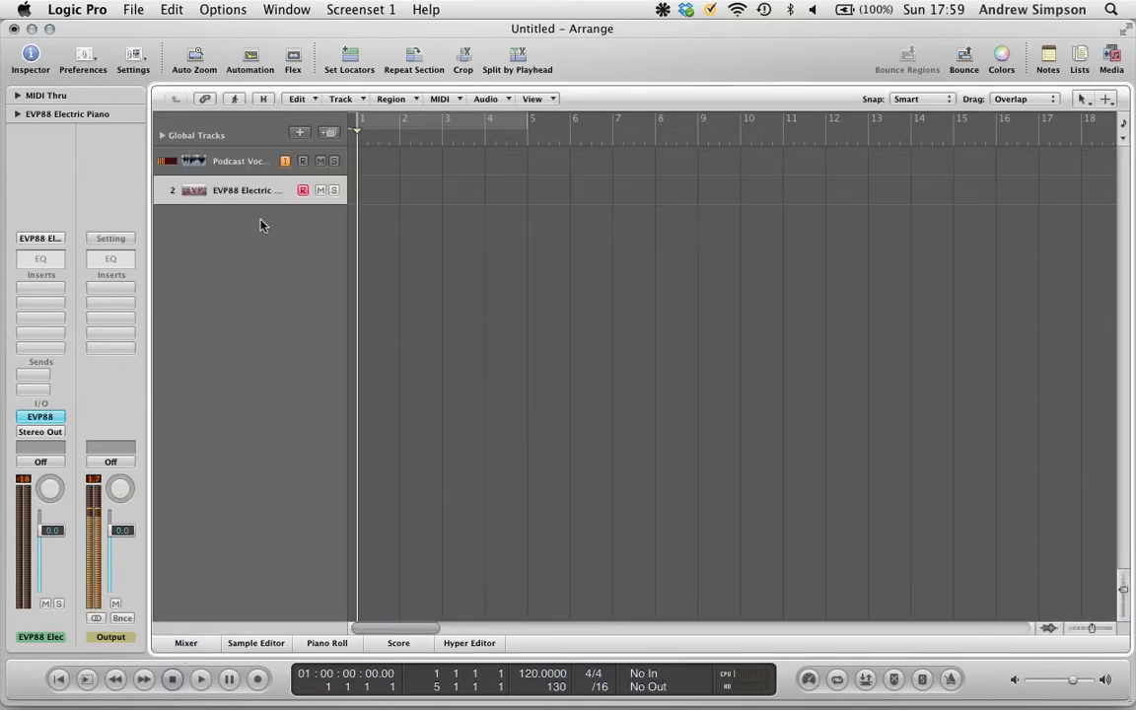
{"action": "left_click", "coordinate": [33, 374]}
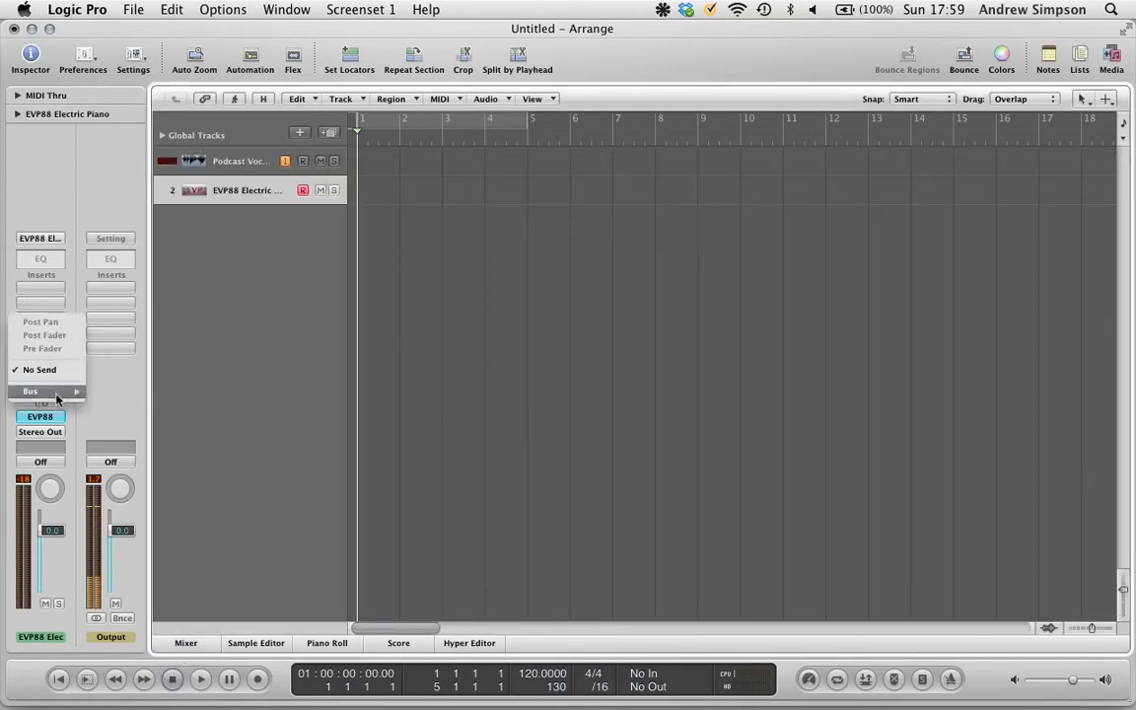
{"action": "mouse_move", "coordinate": [57, 395]}
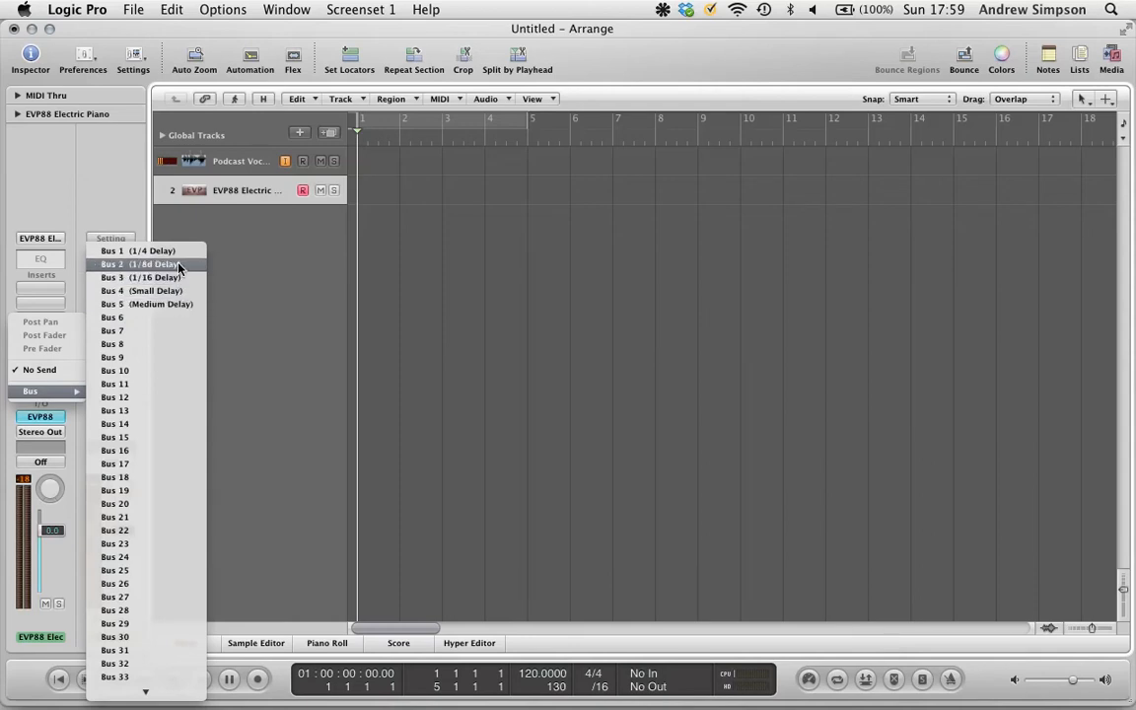
{"action": "left_click", "coordinate": [540, 254]}
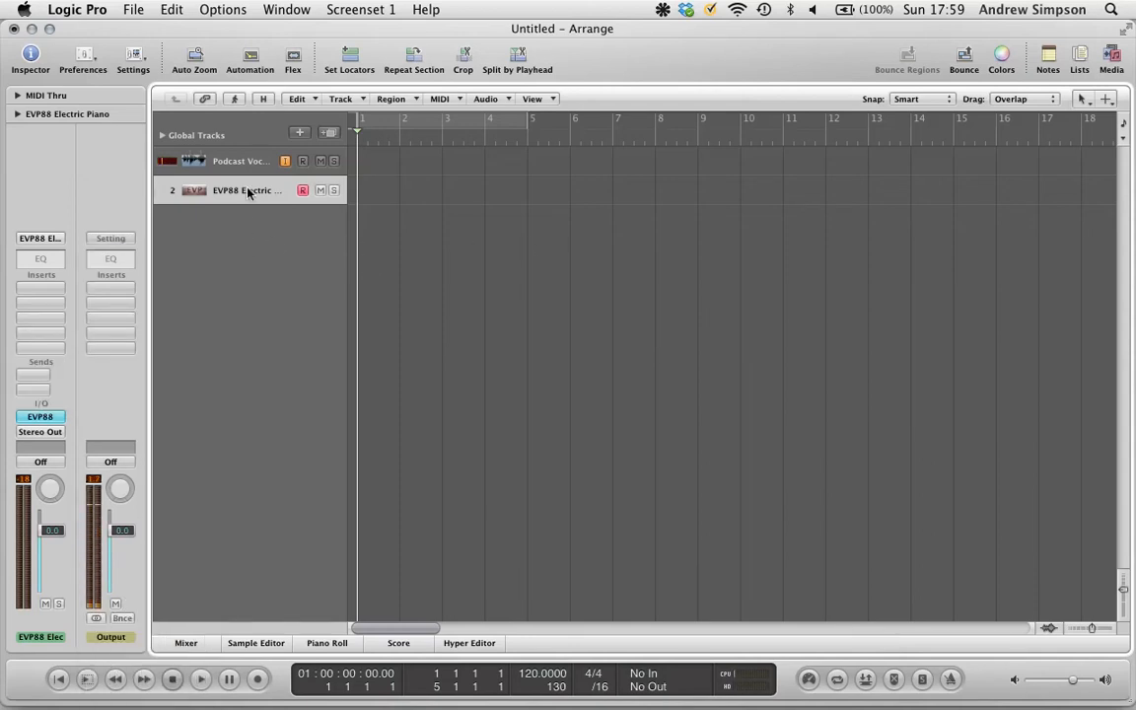
- Add five stereo audio tracks and move the EVP88 Electric Piano track below them
{"action": "left_click", "coordinate": [301, 134]}
{"action": "left_click", "coordinate": [473, 95]}
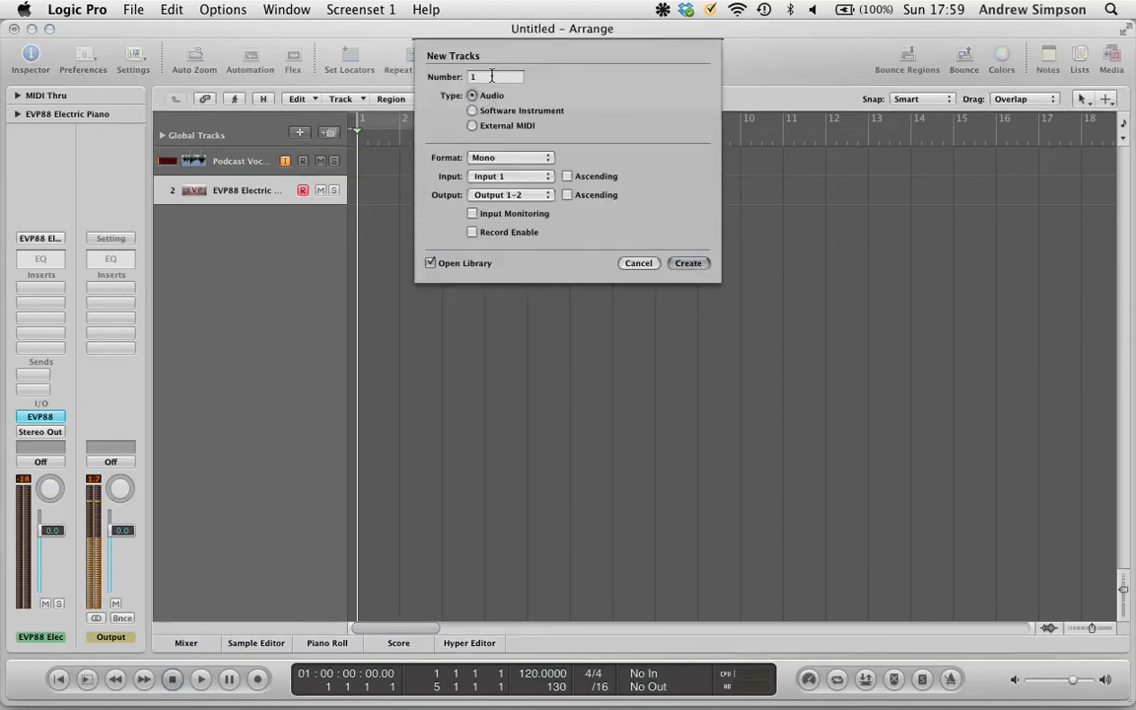
{"action": "type", "text": "5"}
{"action": "left_click", "coordinate": [509, 158]}
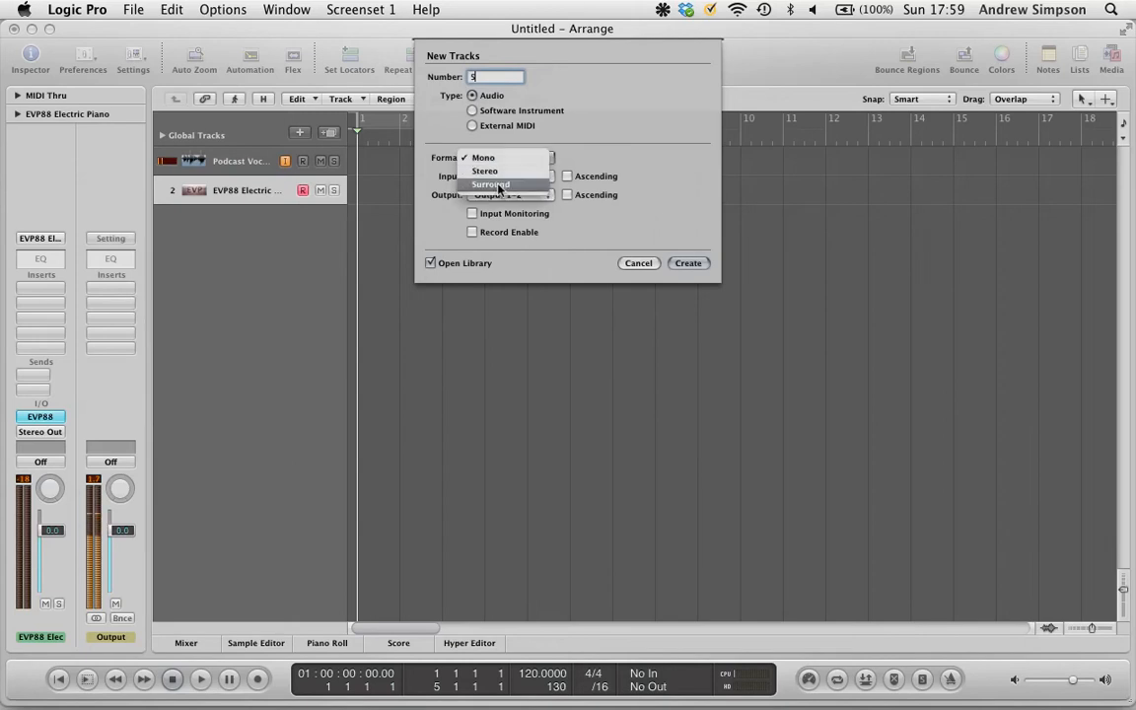
{"action": "left_click", "coordinate": [495, 172]}
{"action": "left_click", "coordinate": [700, 266]}
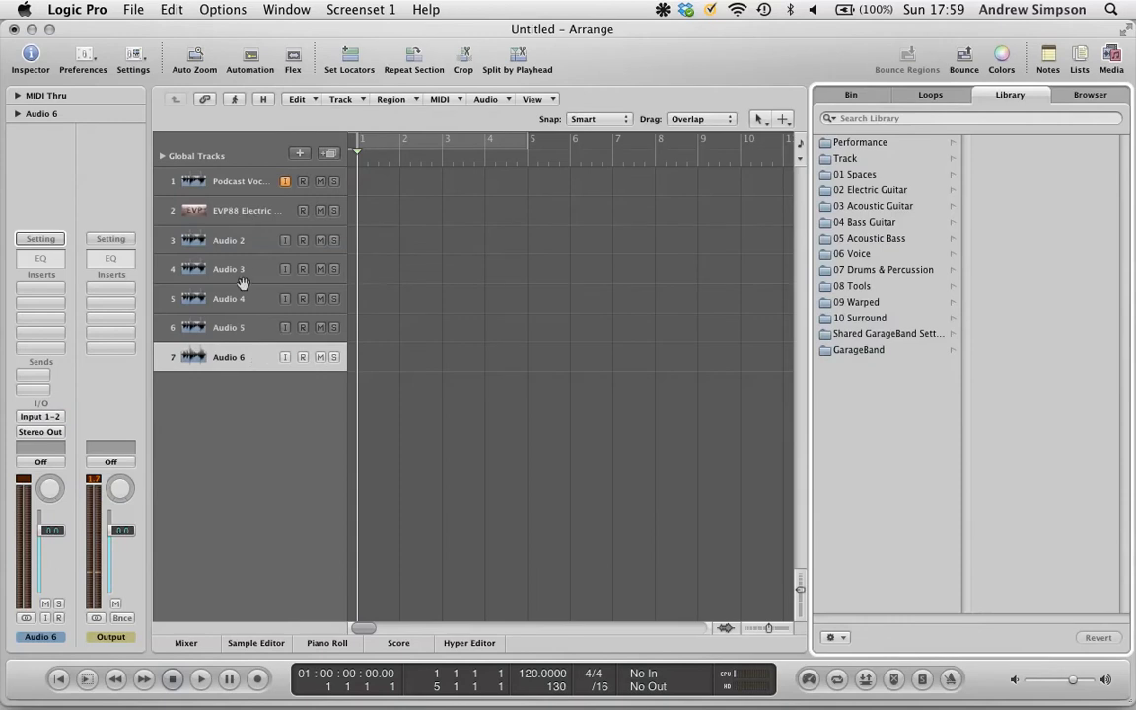
{"action": "left_click", "coordinate": [245, 388]}
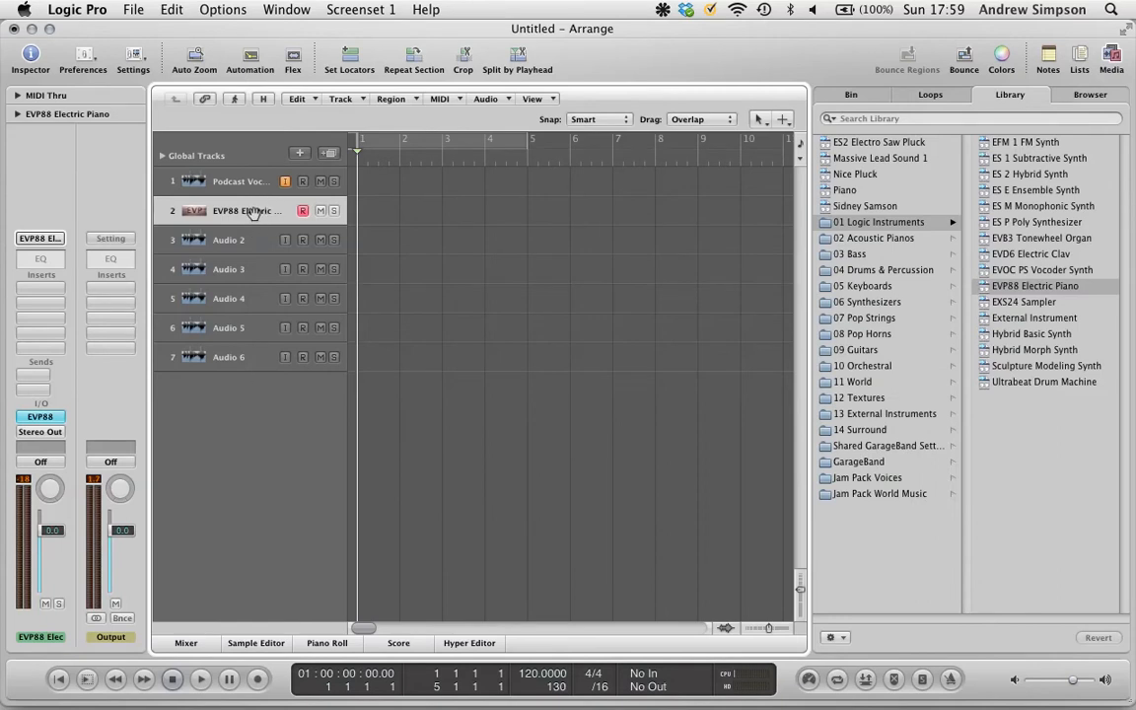
{"action": "left_click_drag", "start_coordinate": [252, 213], "coordinate": [217, 365]}
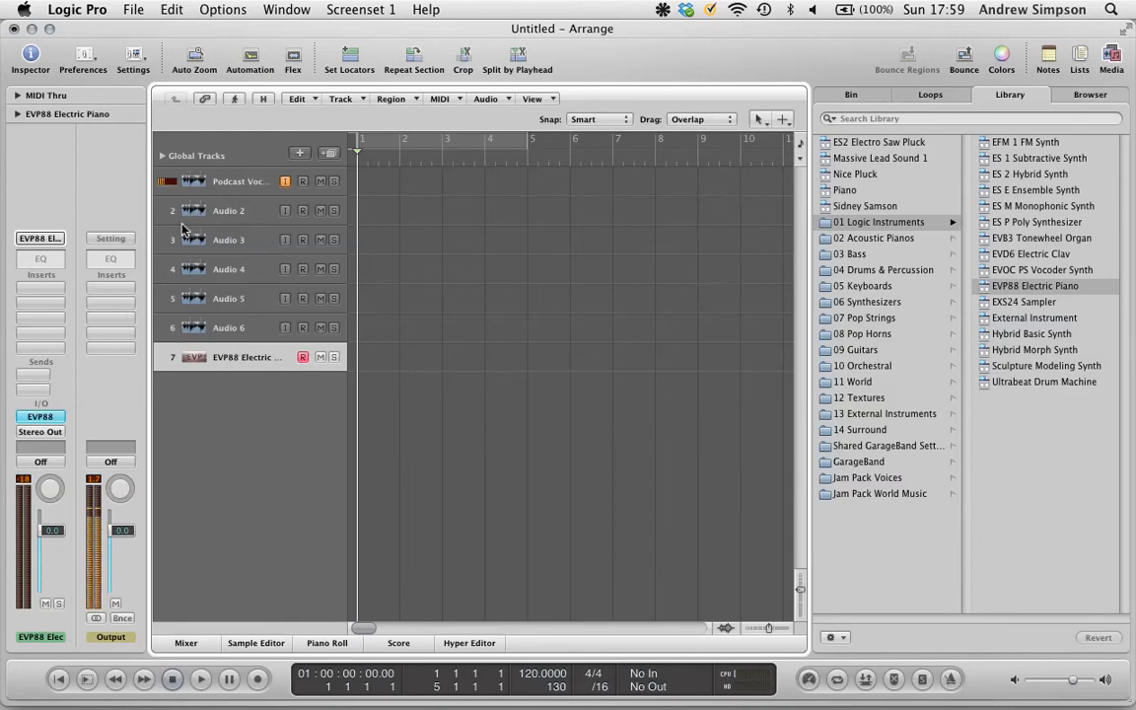
- Add two software instrument tracks below the EVP88 Electric Piano track
{"action": "left_click", "coordinate": [301, 155]}
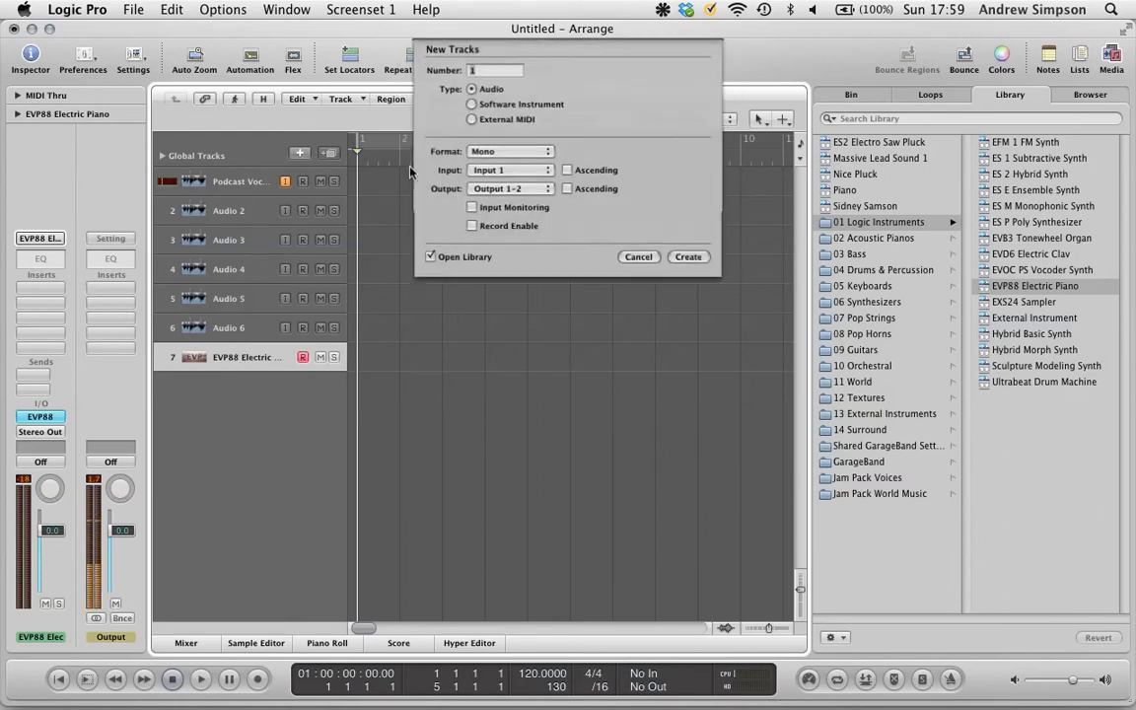
{"action": "left_click", "coordinate": [474, 110]}
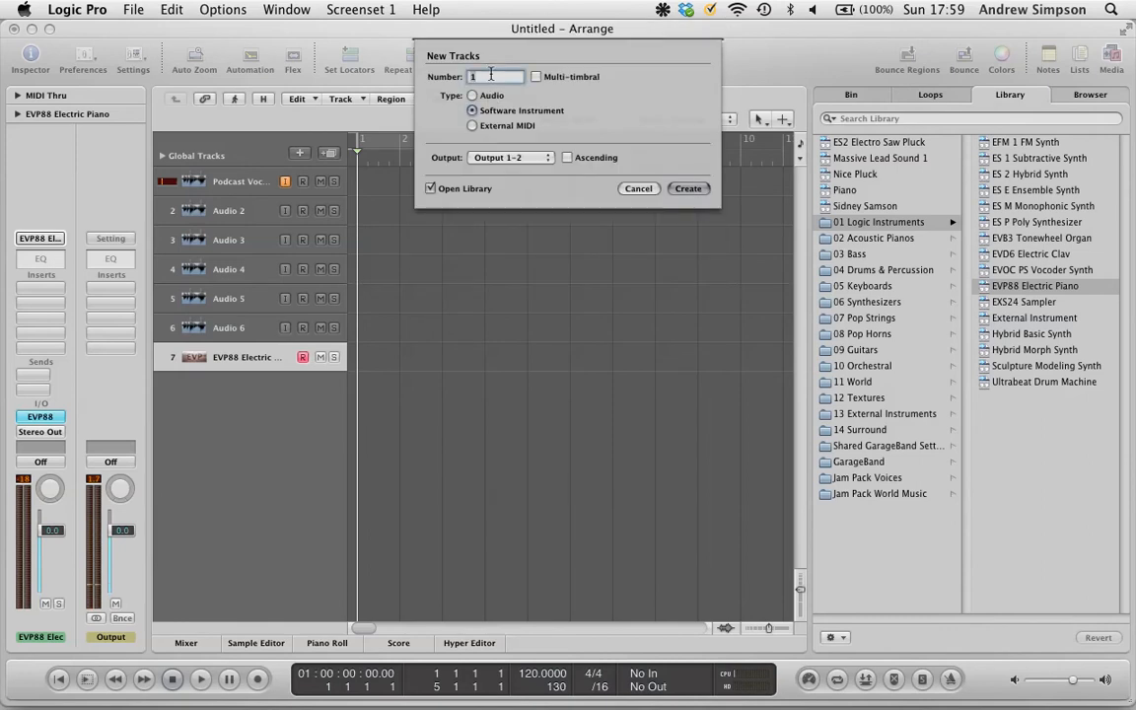
{"action": "type", "text": "2"}
{"action": "key", "text": "Return"}
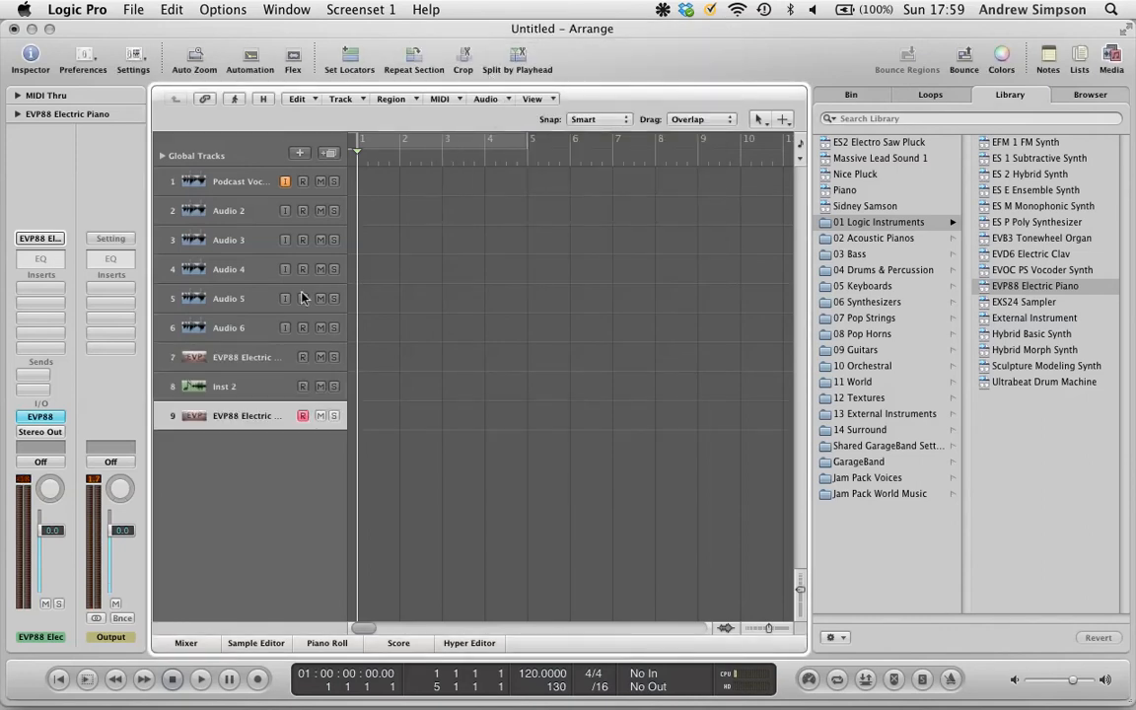
- Replace the instrument on track 7 with the stereo version of Native Instruments Massive and close its plug-in window
{"action": "left_click", "coordinate": [247, 347]}
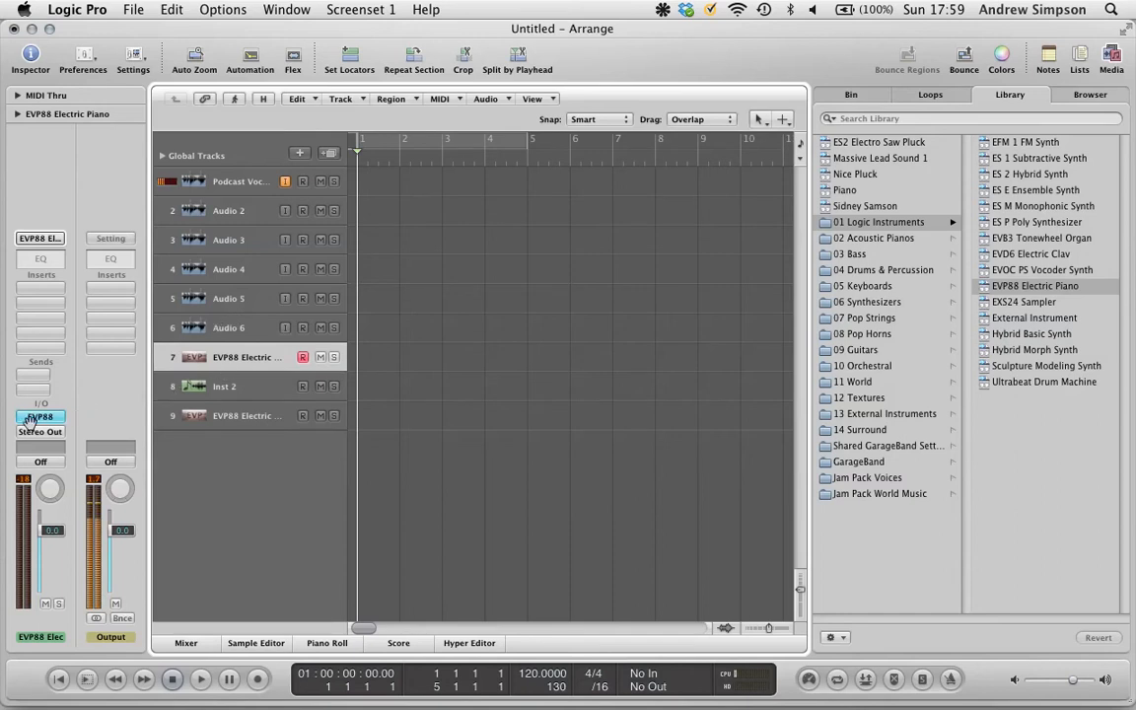
{"action": "left_click", "coordinate": [31, 422]}
{"action": "mouse_move", "coordinate": [99, 677]}
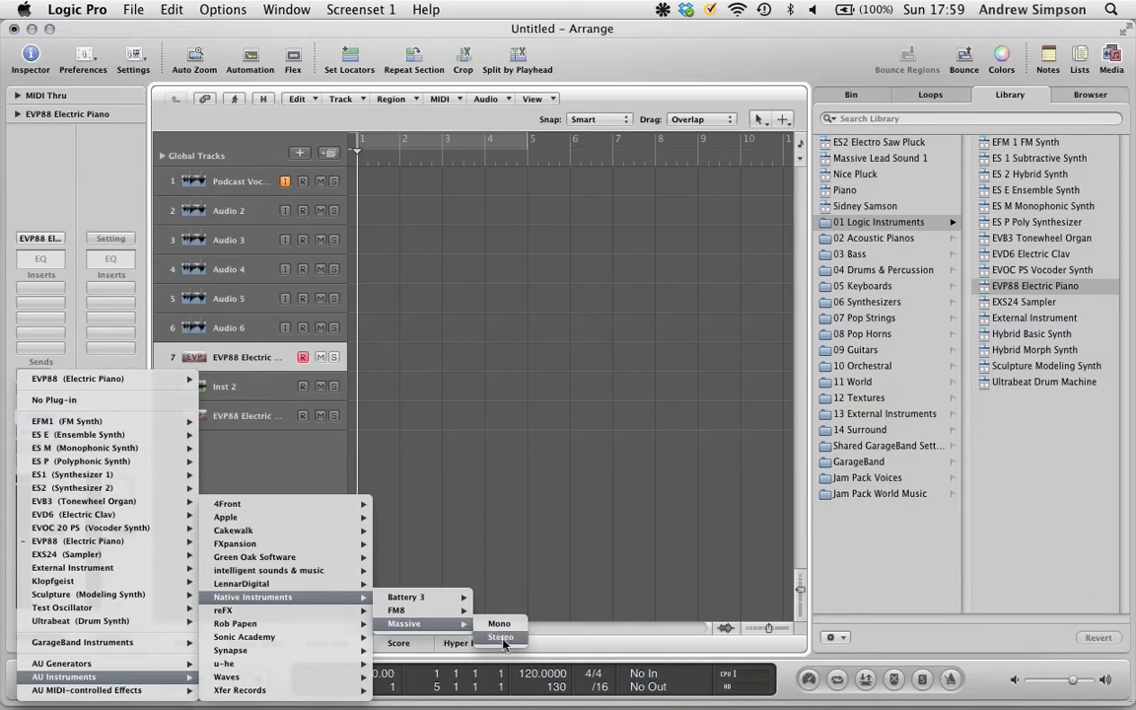
{"action": "left_click", "coordinate": [500, 639]}
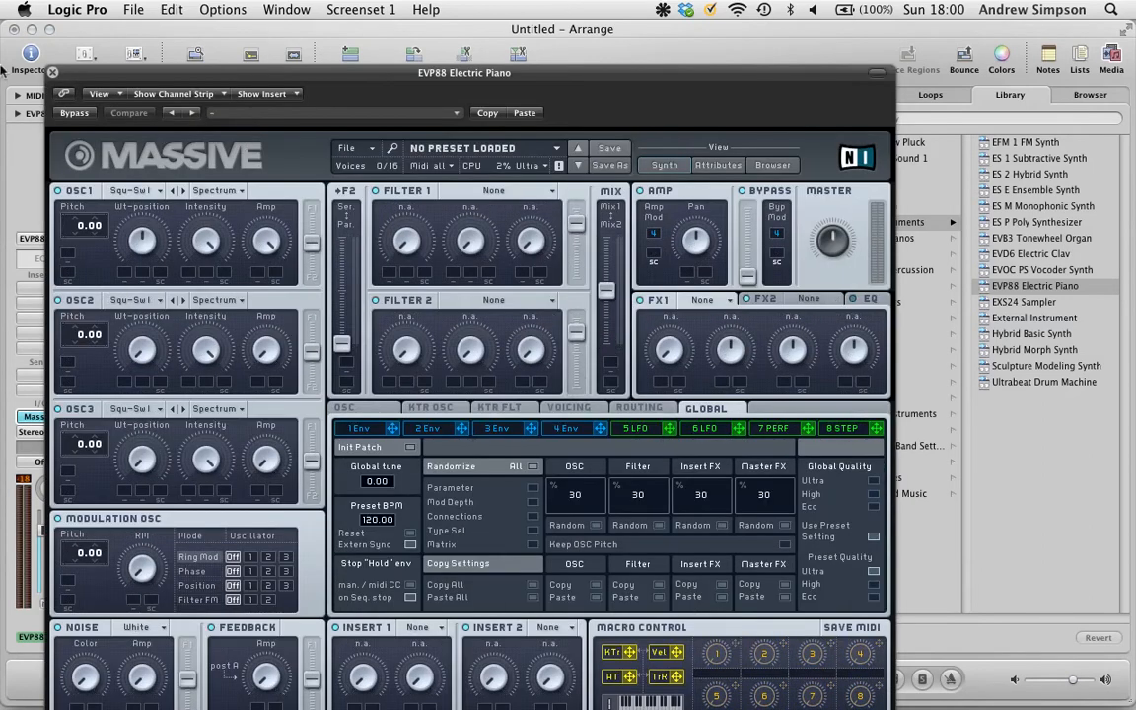
{"action": "left_click", "coordinate": [53, 71]}
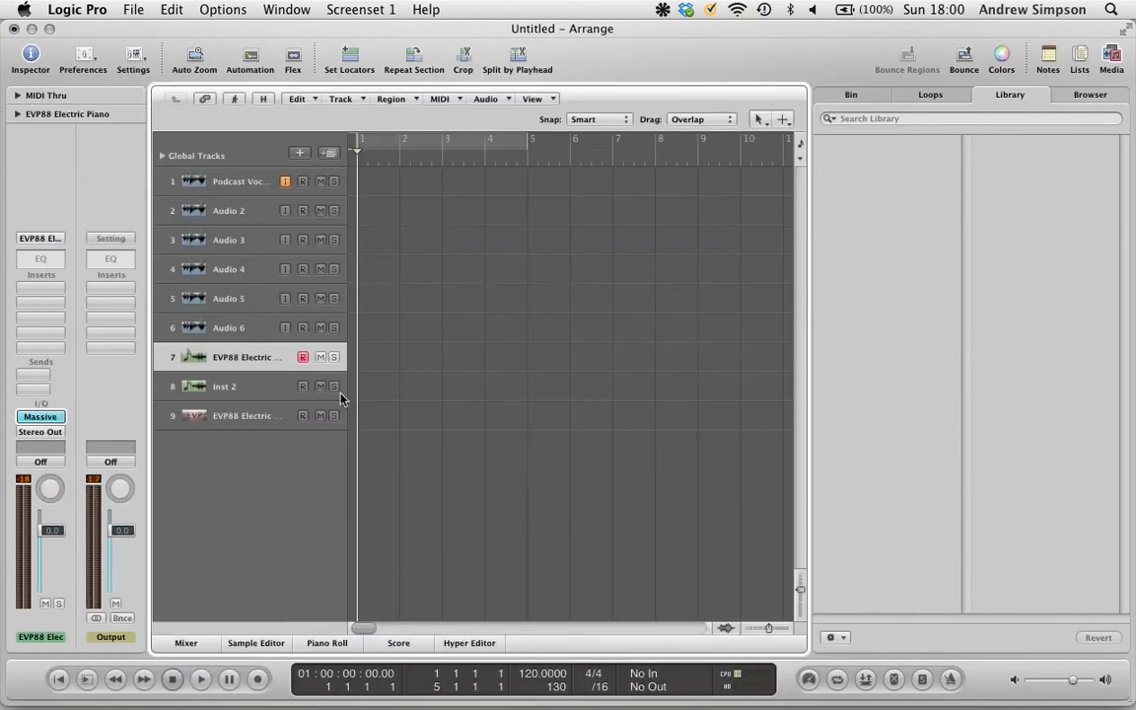
- Load LennarDigital Sylenth1 as the instrument on the Inst 2 track and close its plug-in window
{"action": "left_click", "coordinate": [257, 387]}
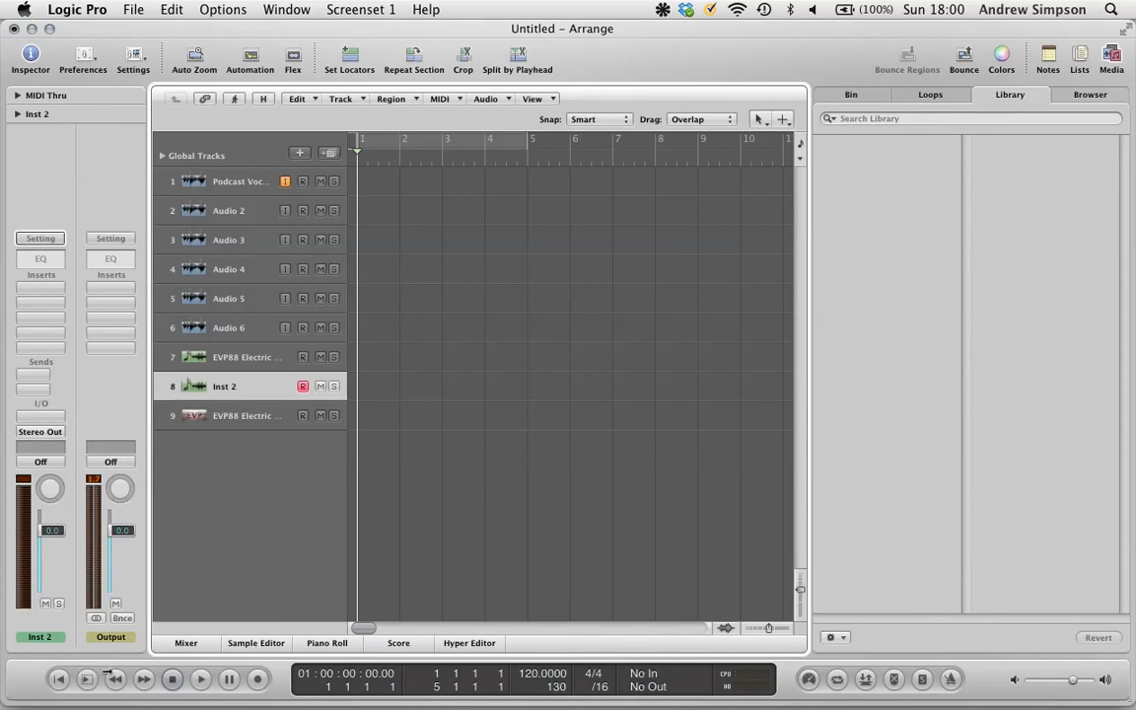
{"action": "left_click", "coordinate": [40, 416]}
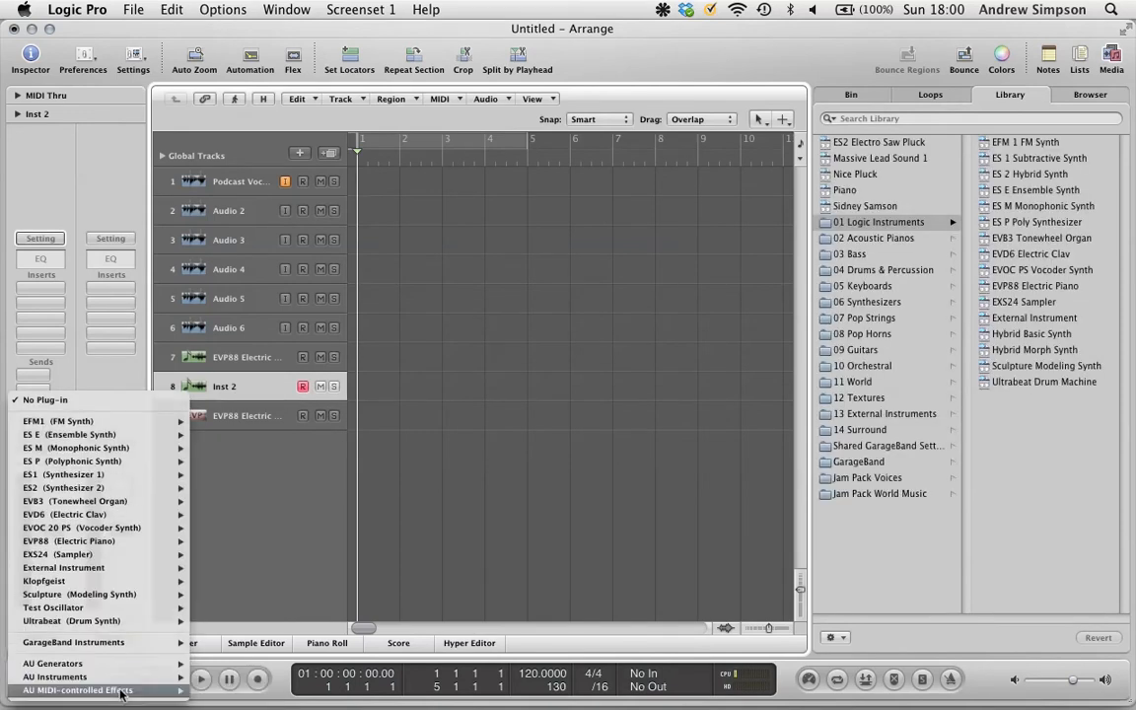
{"action": "mouse_move", "coordinate": [139, 681]}
{"action": "mouse_move", "coordinate": [296, 584]}
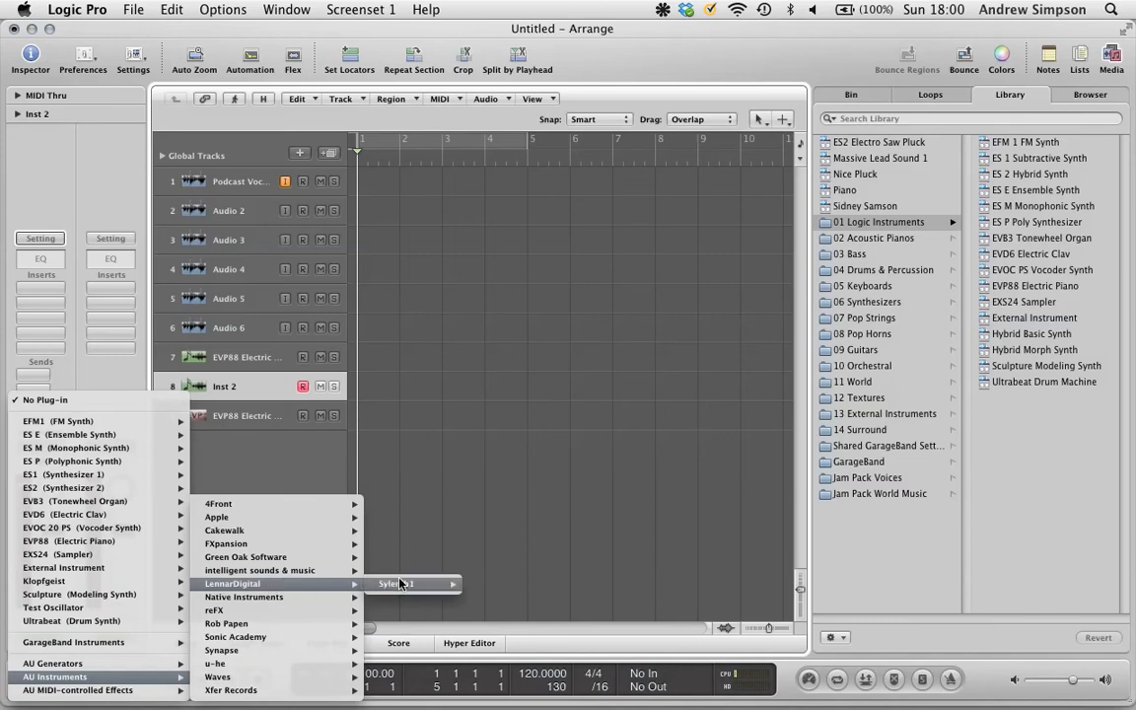
{"action": "mouse_move", "coordinate": [434, 584]}
{"action": "left_click", "coordinate": [476, 586]}
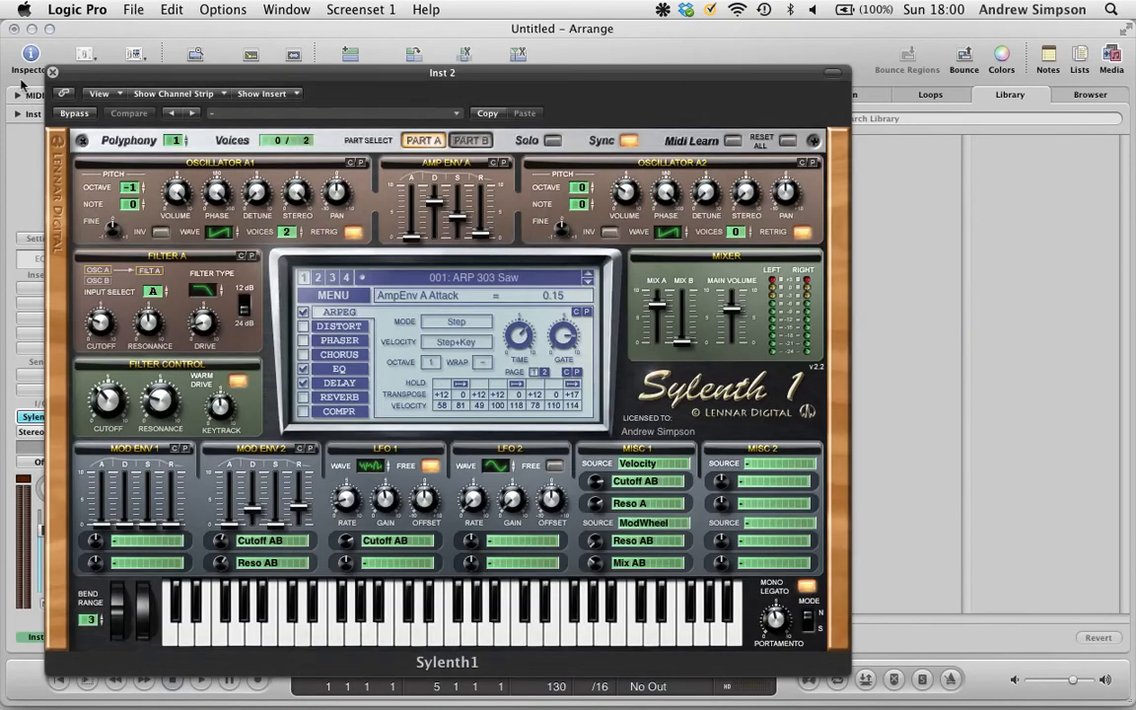
{"action": "left_click", "coordinate": [52, 74]}
- Replace the instrument on track 9 with Cakewalk Z3TA+ 2 and close its plug-in window
{"action": "left_click", "coordinate": [230, 415]}
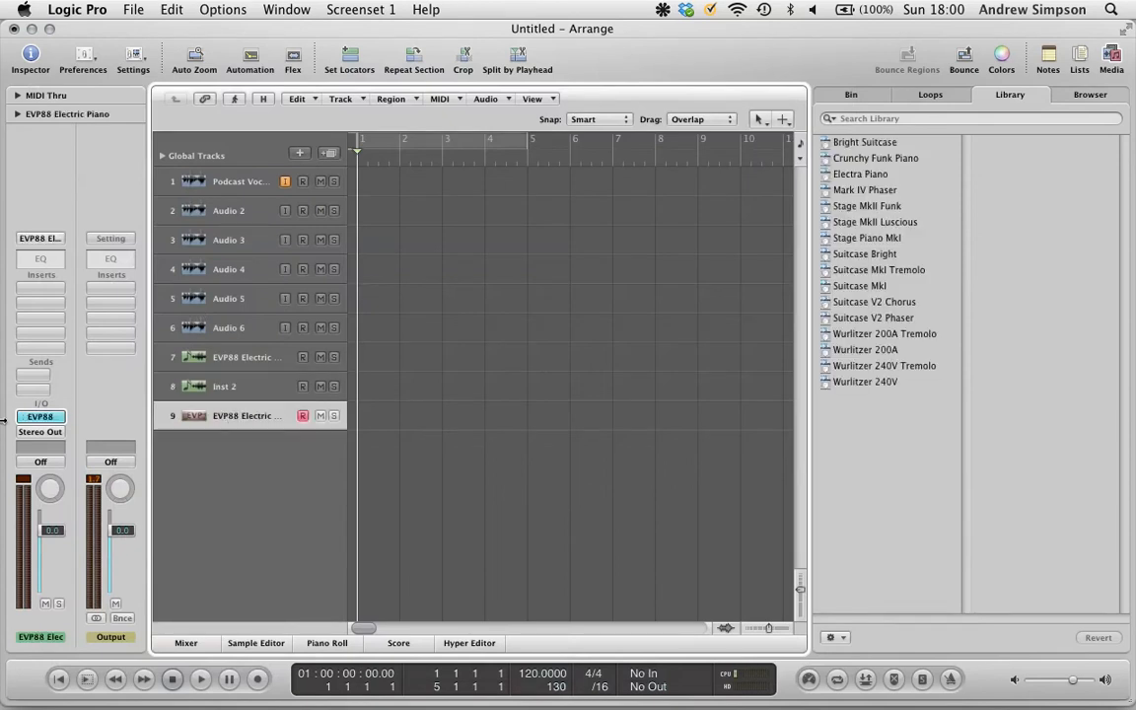
{"action": "left_click", "coordinate": [32, 417]}
{"action": "mouse_move", "coordinate": [64, 676]}
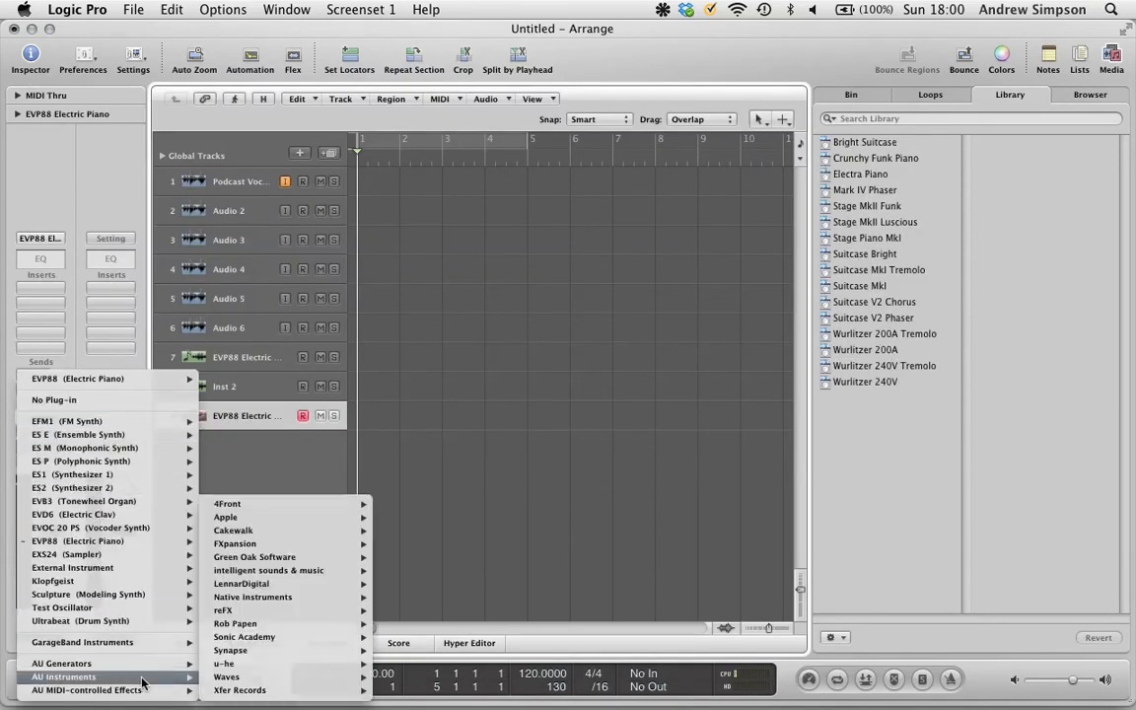
{"action": "mouse_move", "coordinate": [348, 533]}
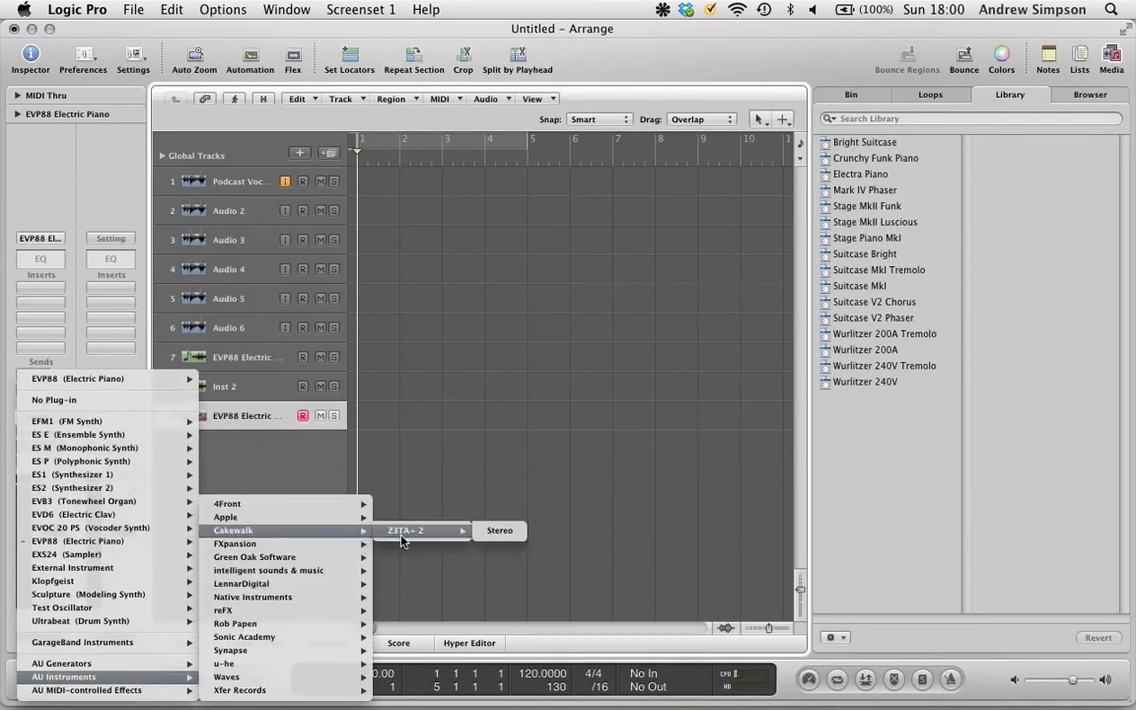
{"action": "left_click", "coordinate": [400, 533]}
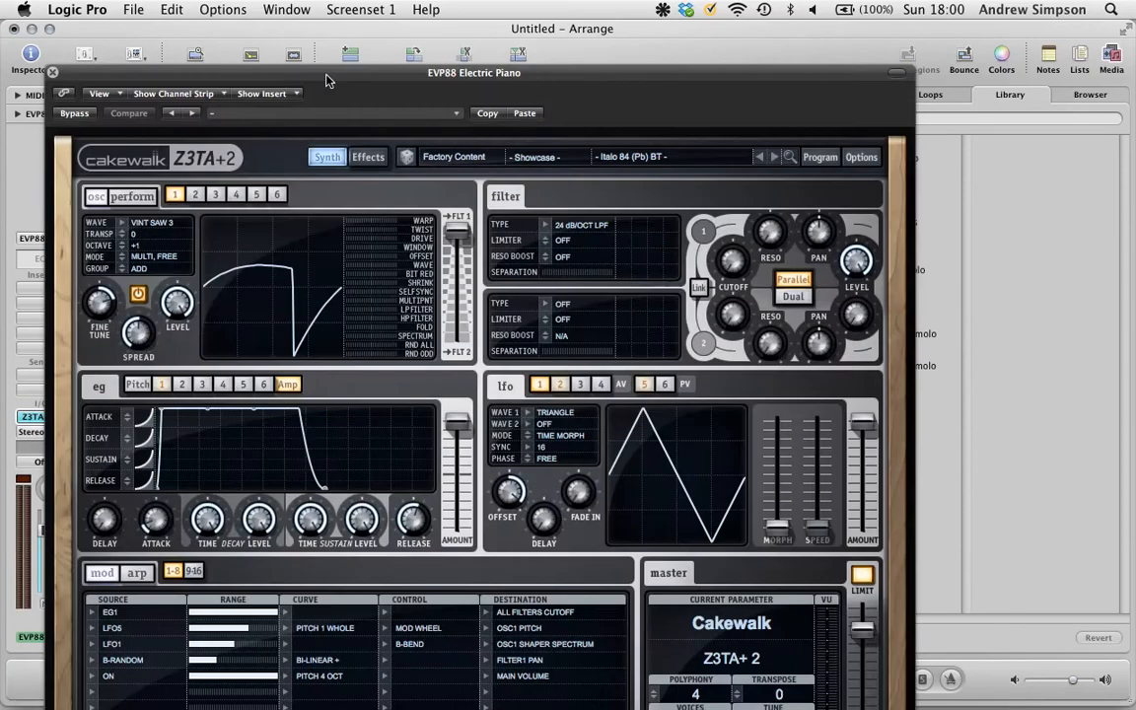
{"action": "left_click", "coordinate": [50, 72]}
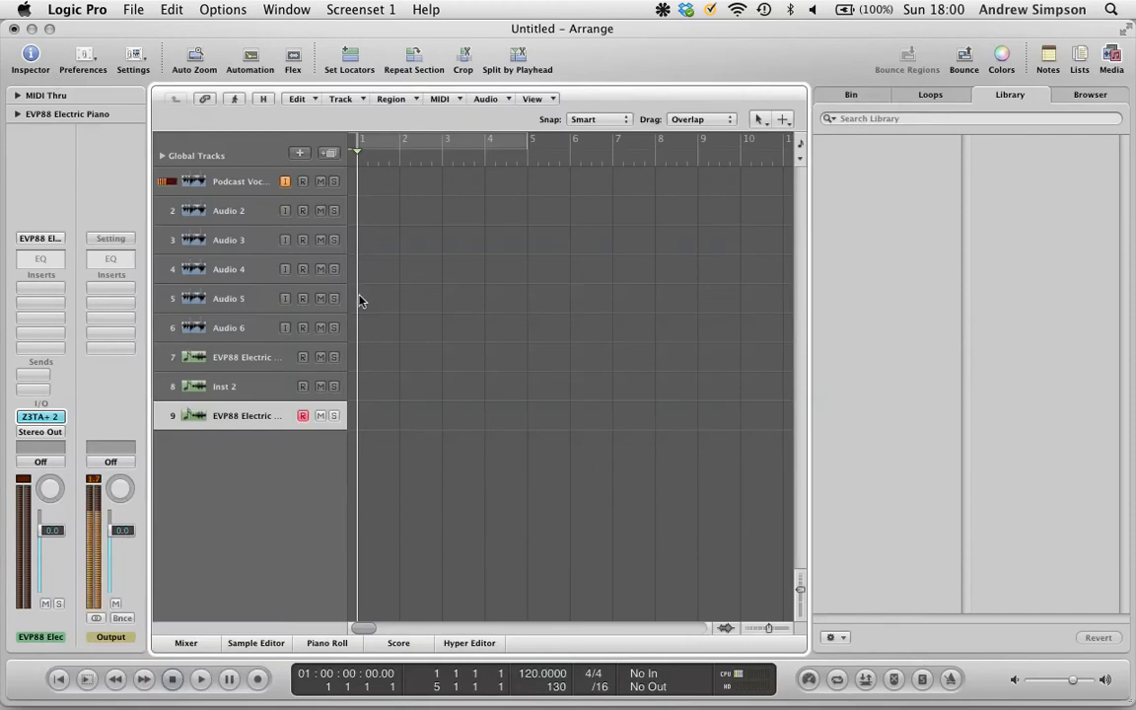
- Rename track 7 to "Massive"
{"action": "left_click", "coordinate": [222, 358]}
{"action": "double_click", "coordinate": [222, 358]}
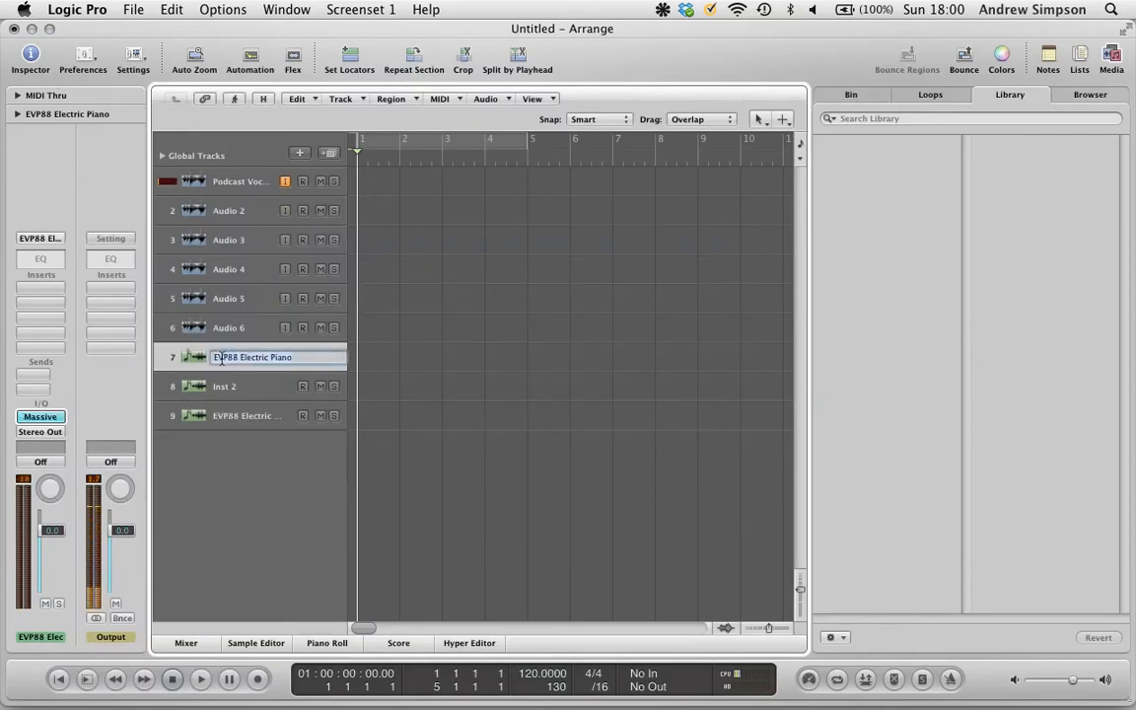
{"action": "type", "text": "Massive"}
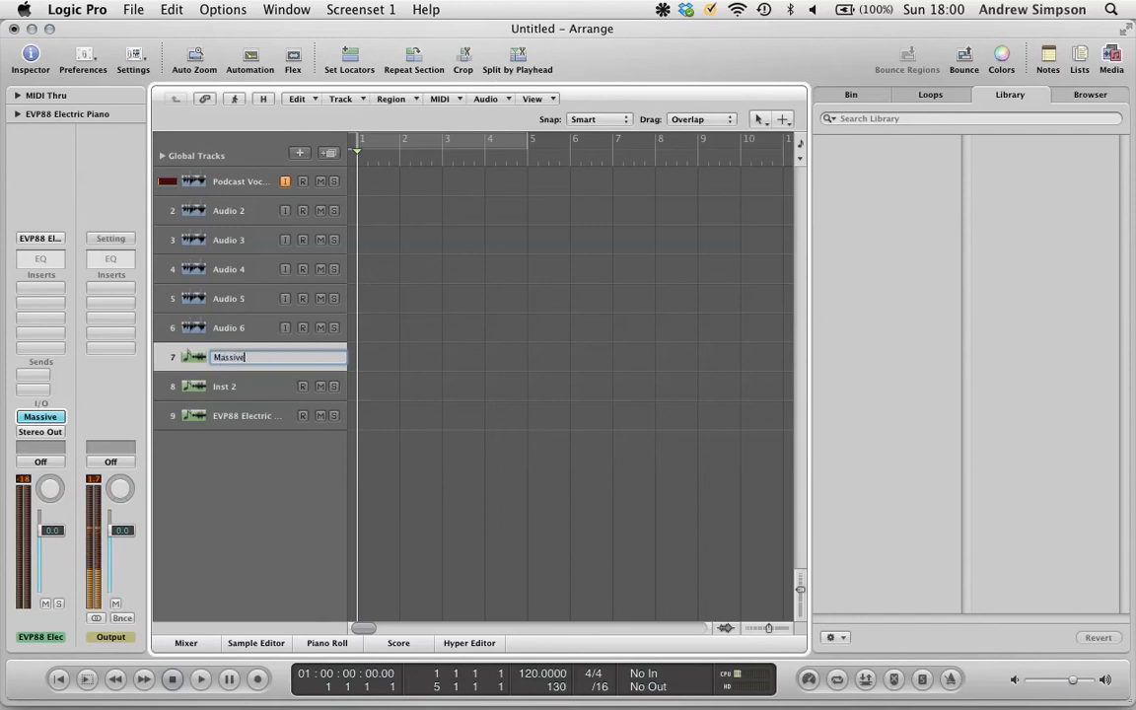
{"action": "key", "text": "Return"}
- Rename the Inst 2 track to "Sylenth"
{"action": "double_click", "coordinate": [219, 387]}
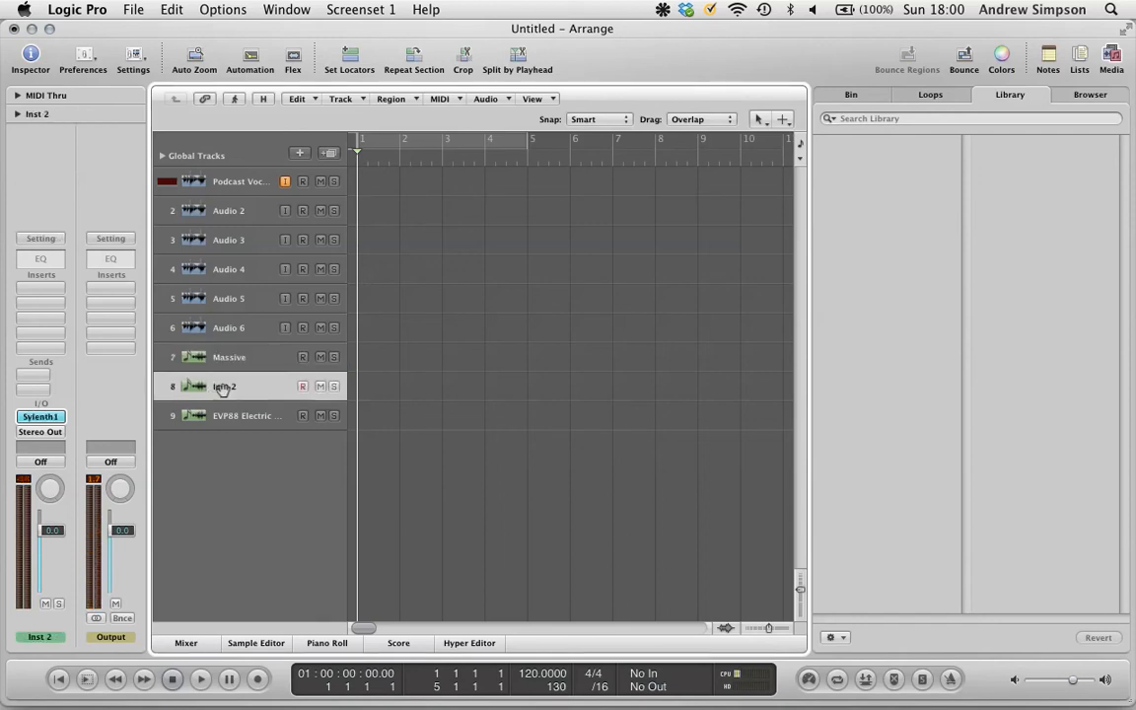
{"action": "type", "text": "Sylenth"}
{"action": "key", "text": "Return"}
- Rename track 9 to "Zeta" and hide the Media area
{"action": "double_click", "coordinate": [202, 415]}
{"action": "type", "text": "Ze"}
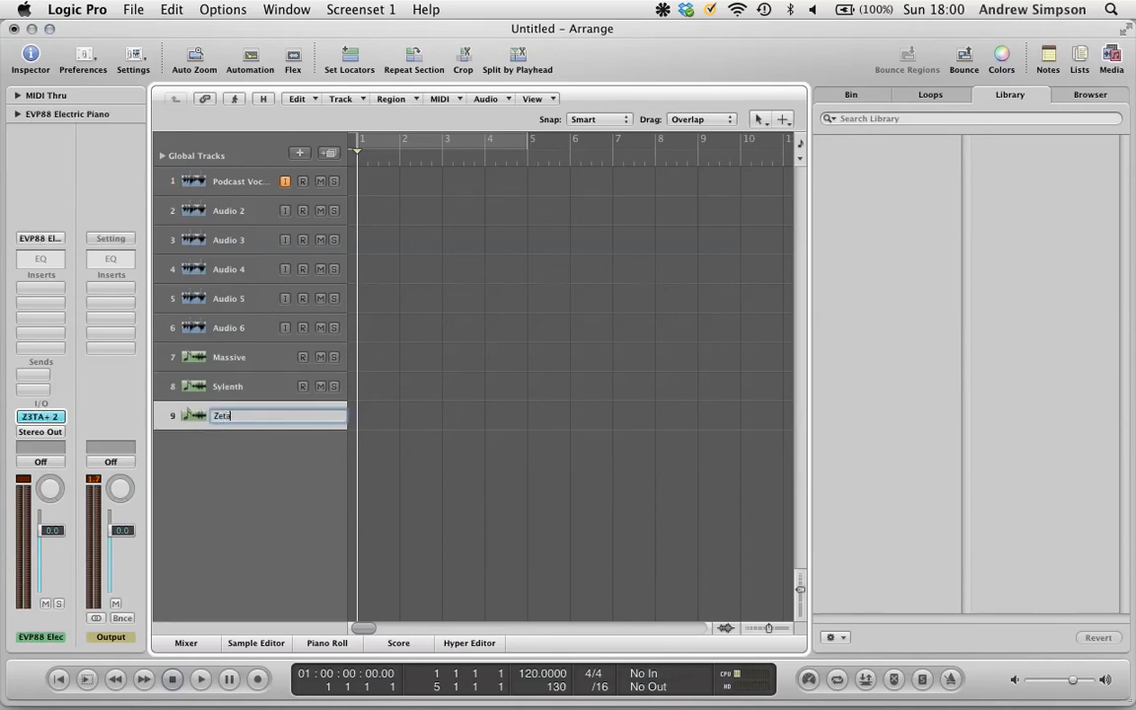
{"action": "type", "text": "ta"}
{"action": "key", "text": "Return"}
{"action": "left_click", "coordinate": [1114, 55]}
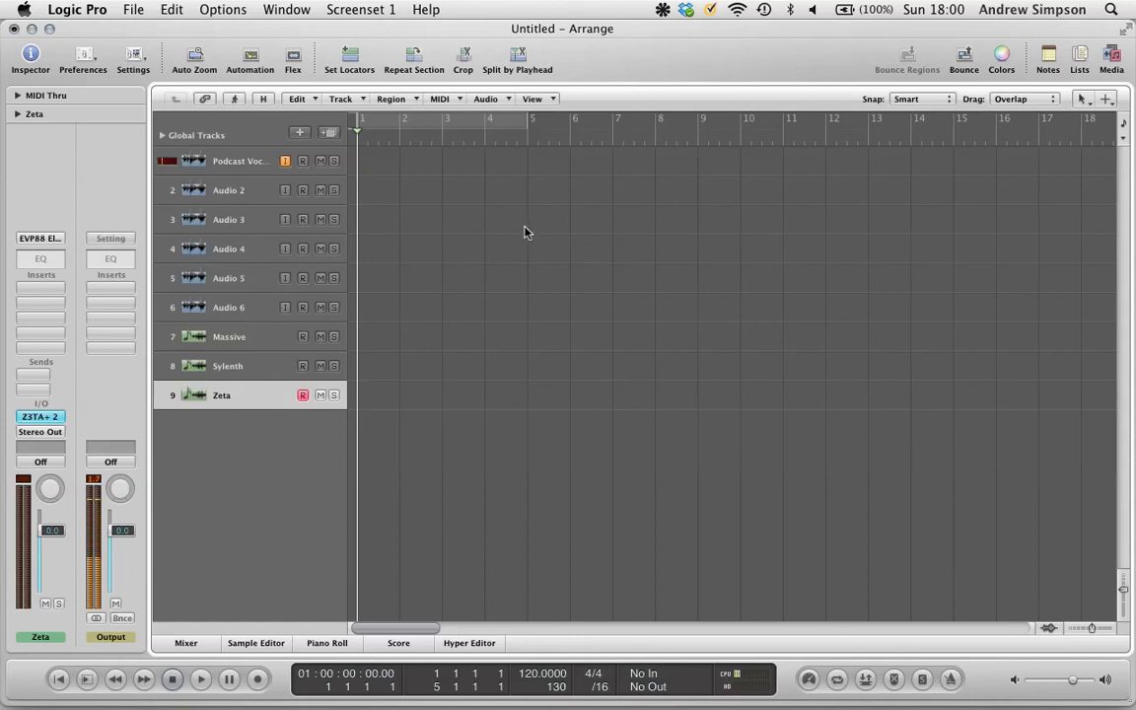
- Start saving the project as a template in the folder Library alias > Application Support > Logic > Project Templates
{"action": "left_click", "coordinate": [132, 9]}
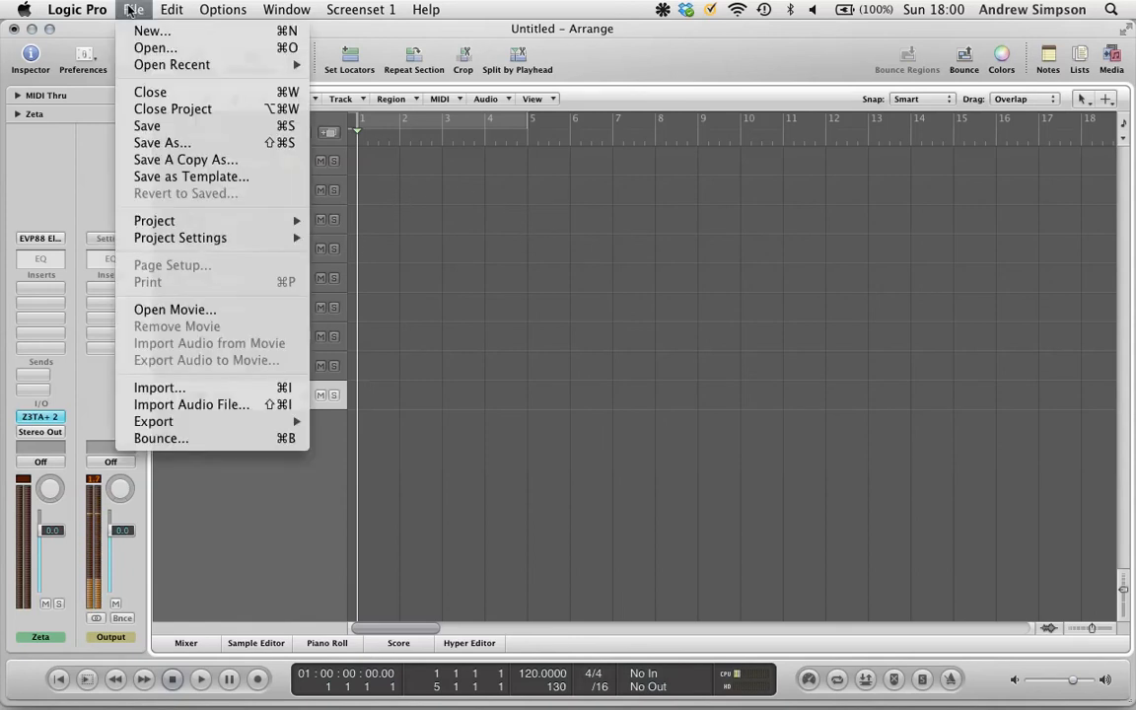
{"action": "left_click", "coordinate": [191, 177]}
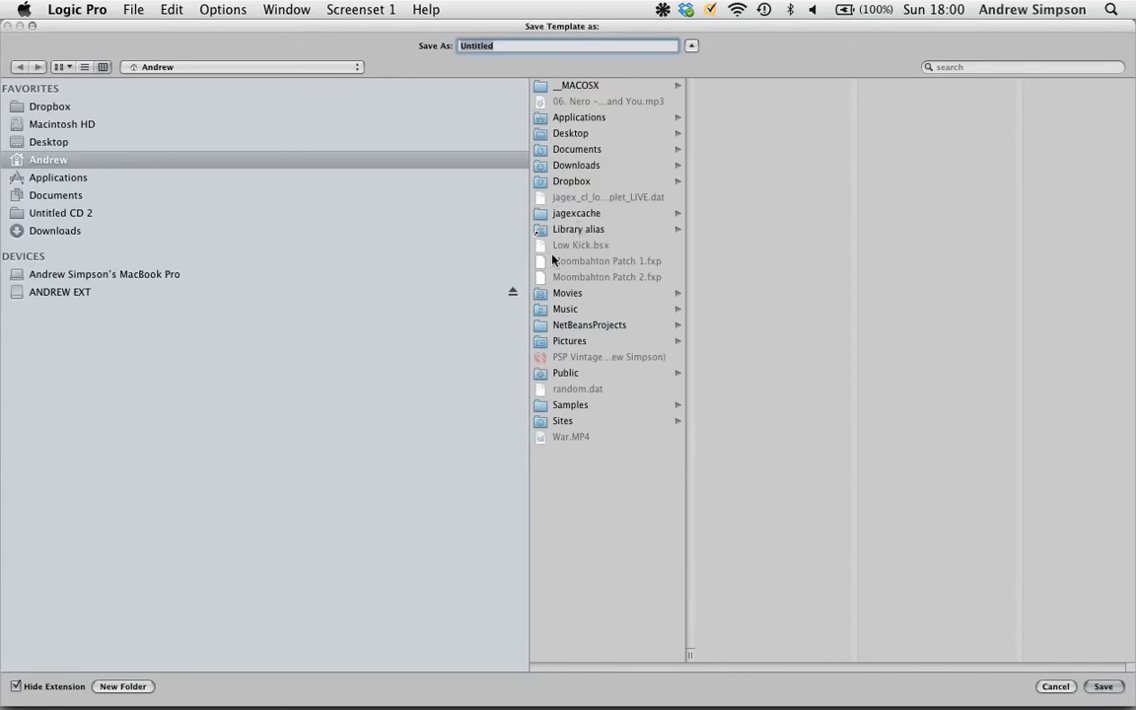
{"action": "left_click", "coordinate": [580, 231]}
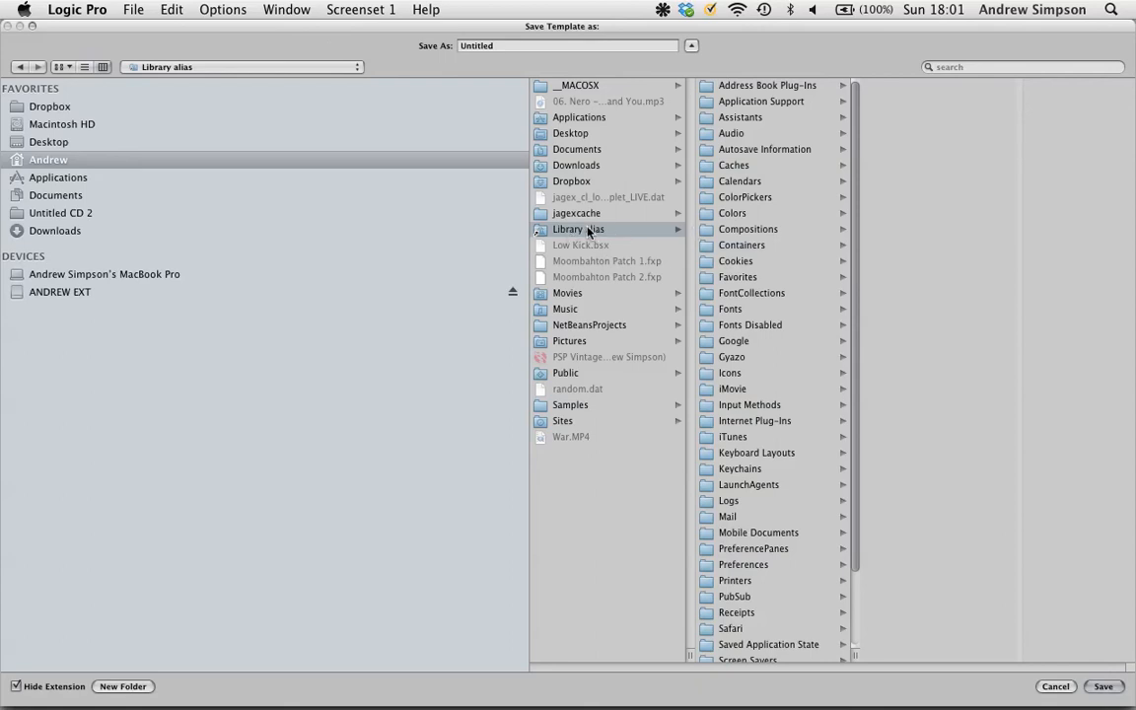
{"action": "left_click", "coordinate": [742, 102]}
{"action": "left_click", "coordinate": [925, 581]}
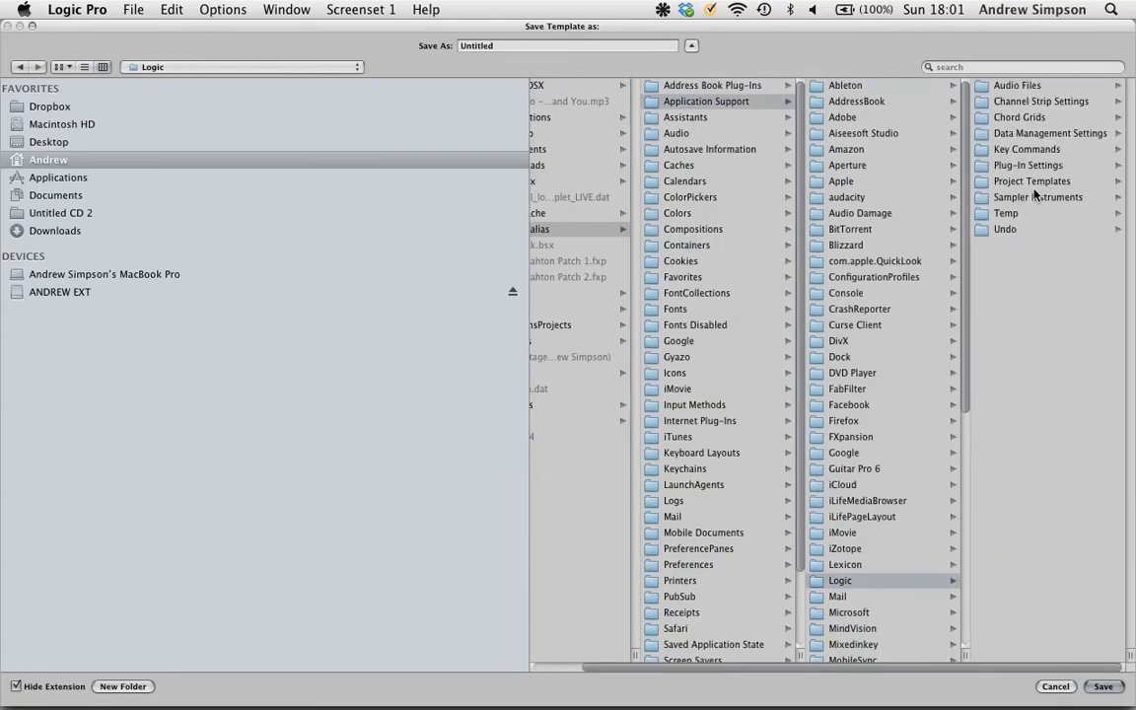
{"action": "left_click", "coordinate": [1041, 183]}
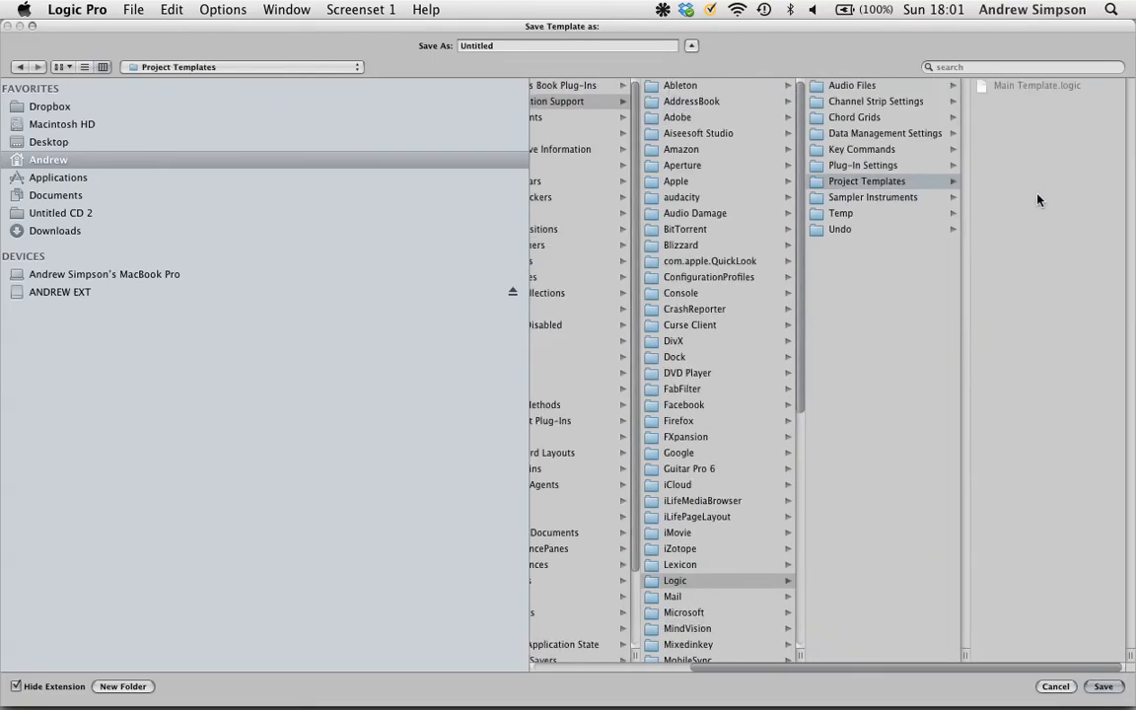
- Name the template "Demo Template" and save it
{"action": "double_click", "coordinate": [592, 47]}
{"action": "type", "text": "De"}
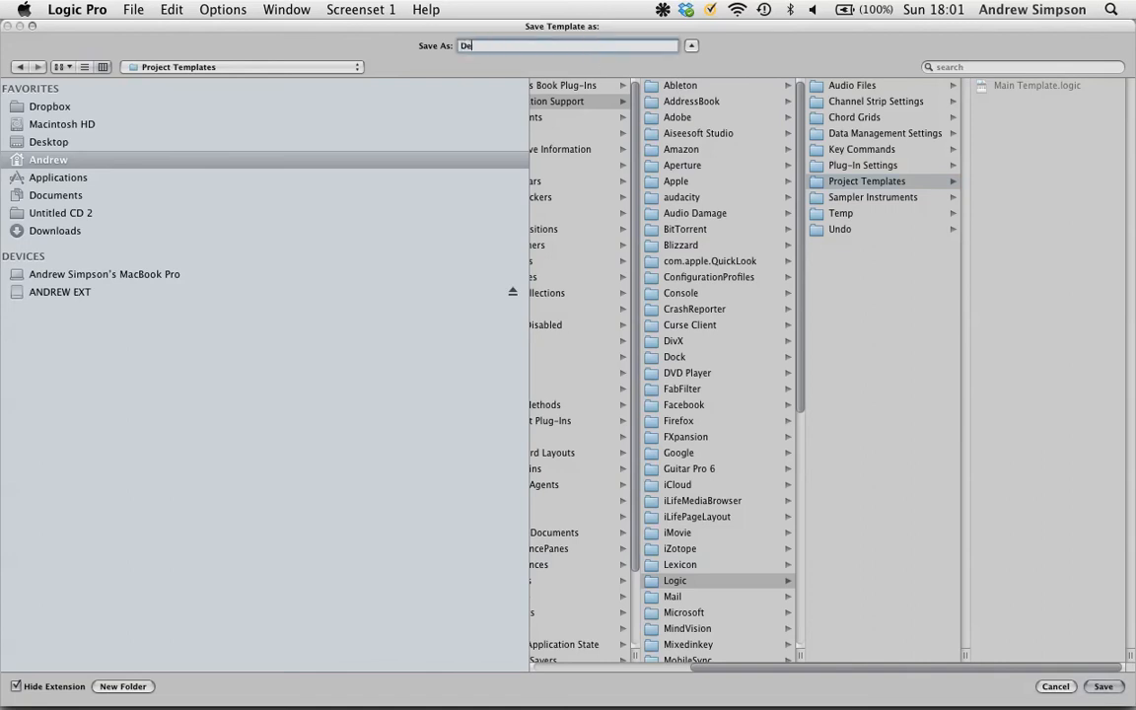
{"action": "type", "text": "mo Template"}
{"action": "key", "text": "Return"}
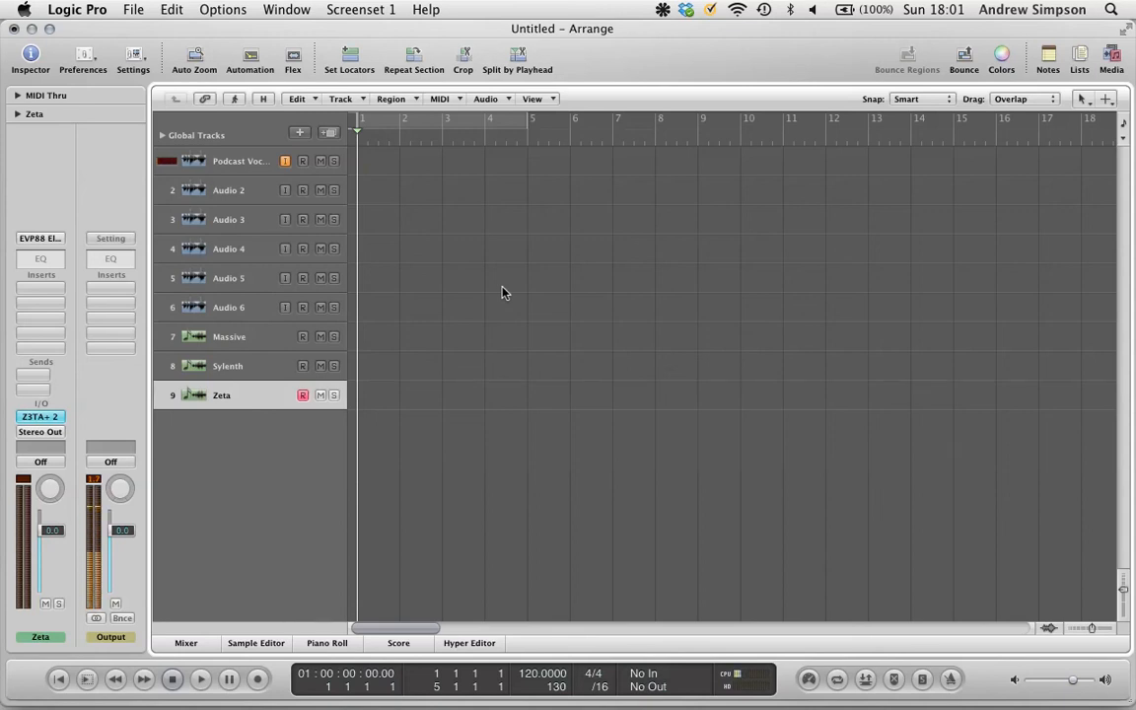
- Create a new project from Demo Template without closing the current project, and cancel saving the new one
{"action": "key", "text": "super+n"}
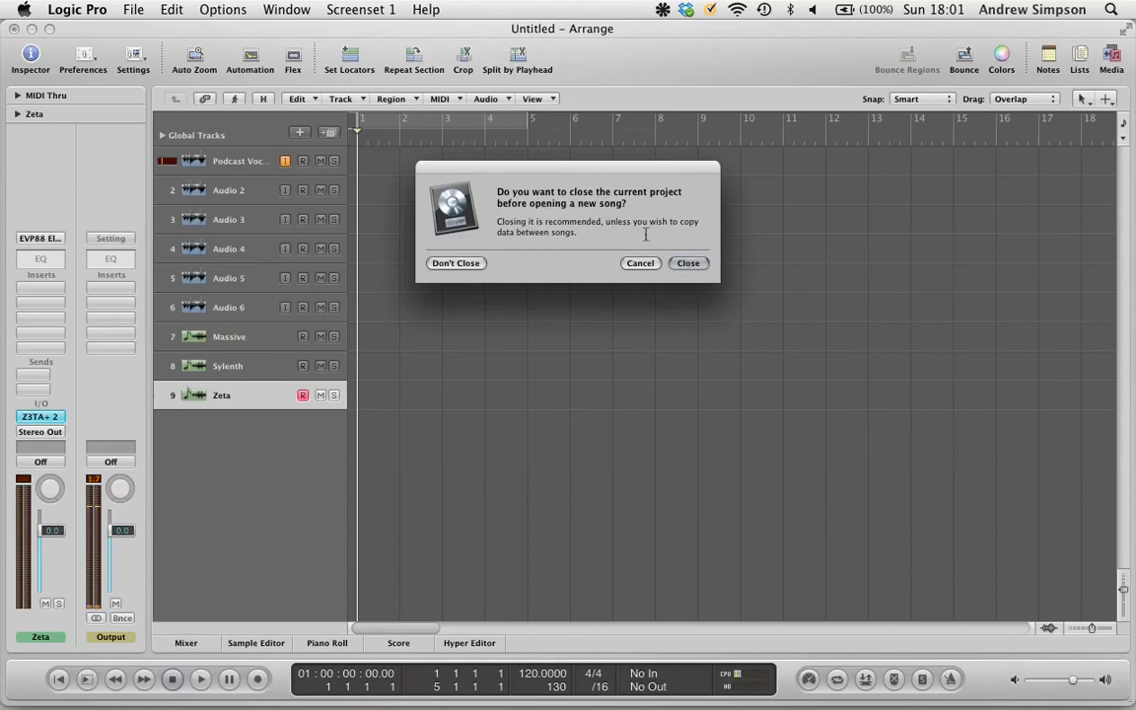
{"action": "left_click", "coordinate": [440, 263]}
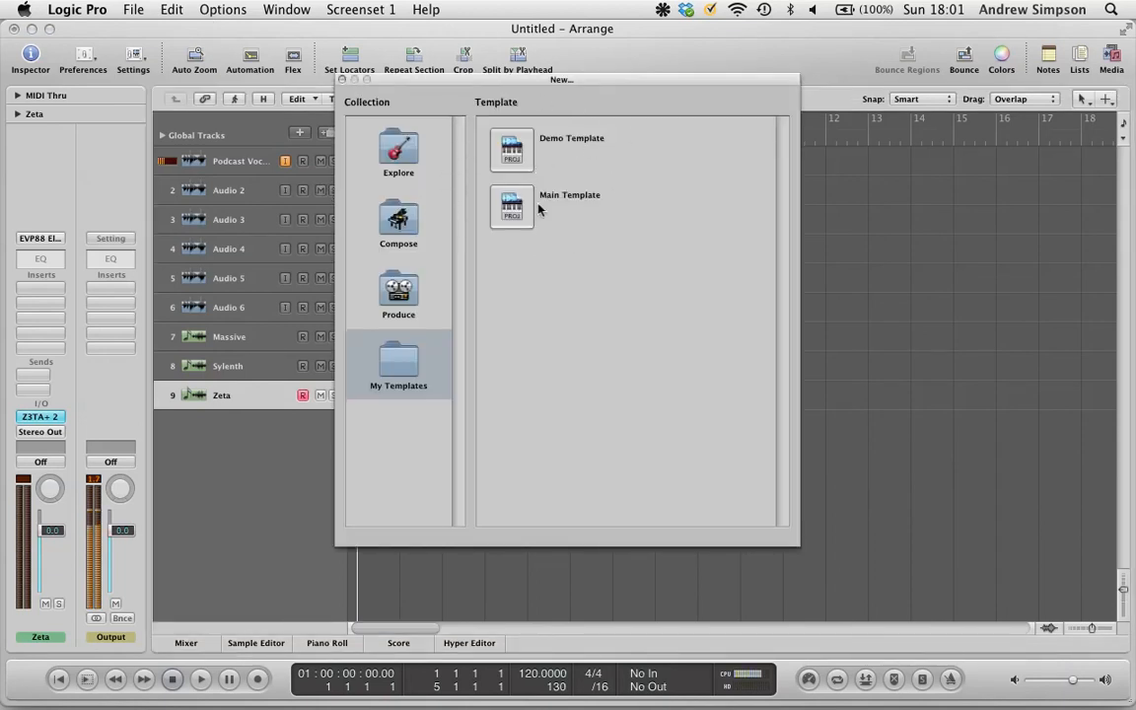
{"action": "double_click", "coordinate": [522, 149]}
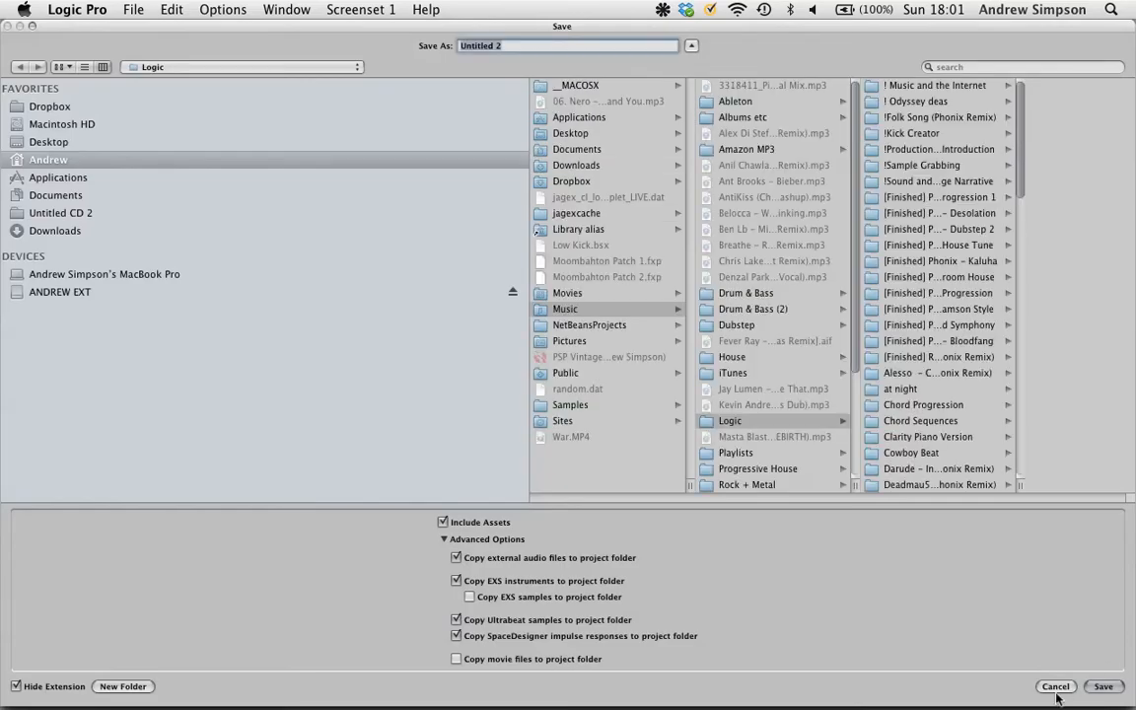
{"action": "left_click", "coordinate": [1058, 686]}
- Move the new project's window aside, close the original Untitled project without saving, and bring the new project's window back into full view
{"action": "left_click_drag", "start_coordinate": [299, 29], "coordinate": [319, 230]}
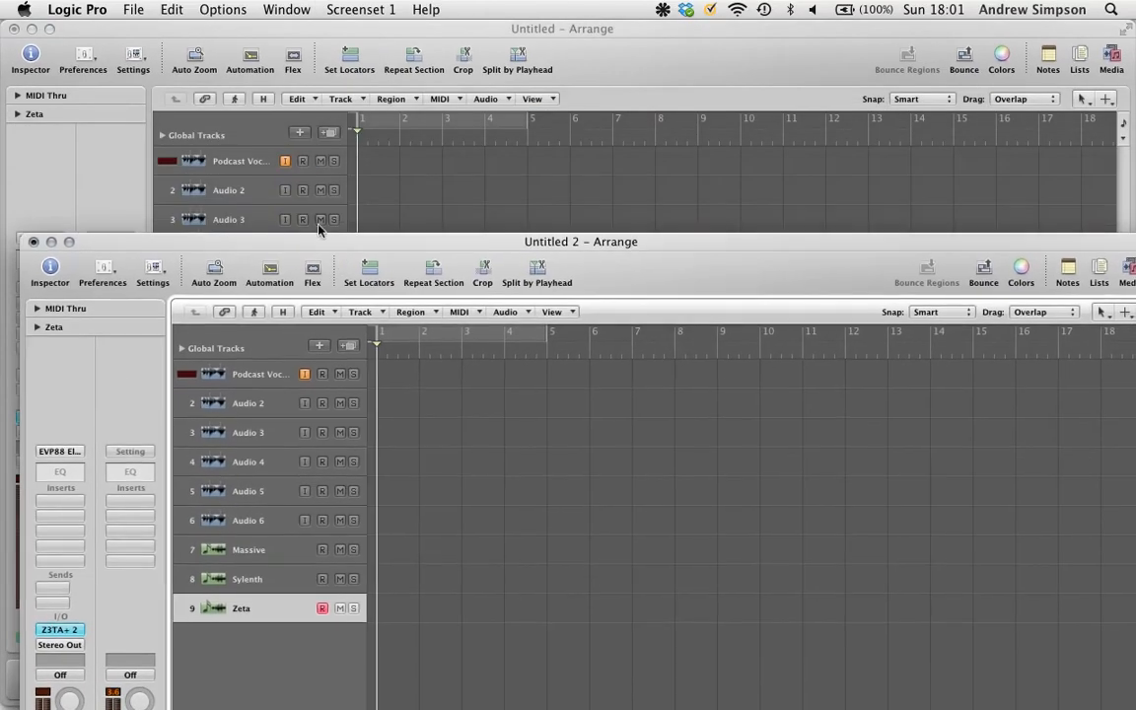
{"action": "left_click", "coordinate": [287, 166]}
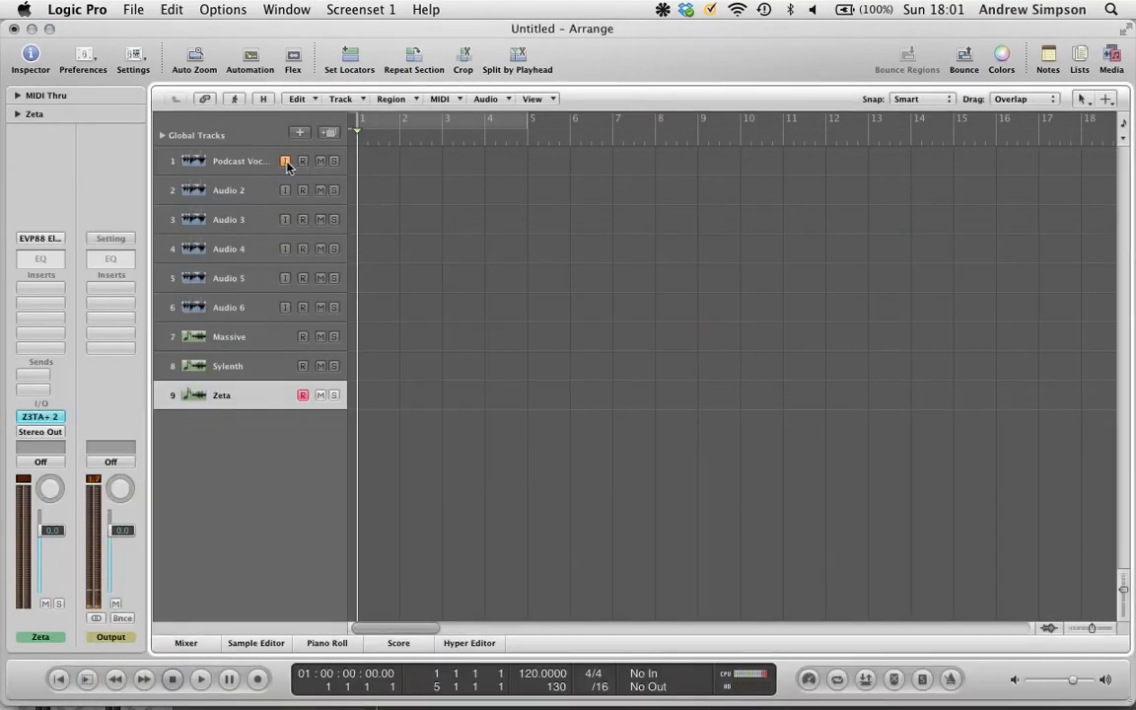
{"action": "left_click_drag", "start_coordinate": [559, 35], "coordinate": [653, 43]}
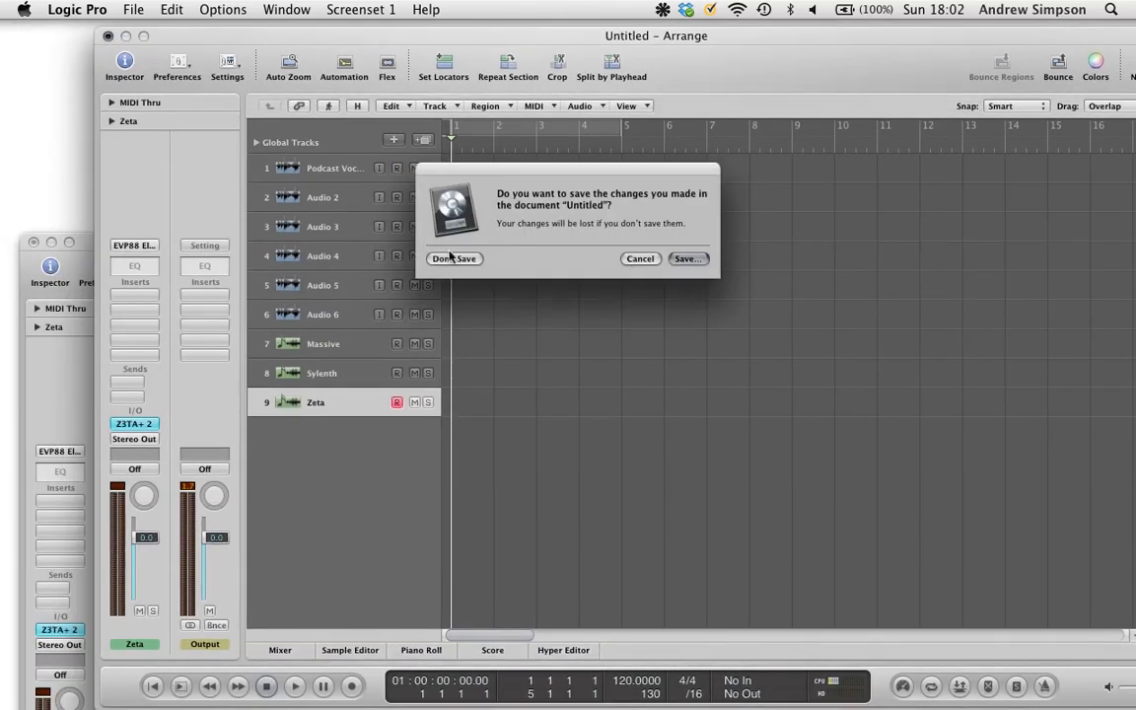
{"action": "left_click", "coordinate": [453, 256]}
{"action": "left_click_drag", "start_coordinate": [348, 243], "coordinate": [327, 2]}
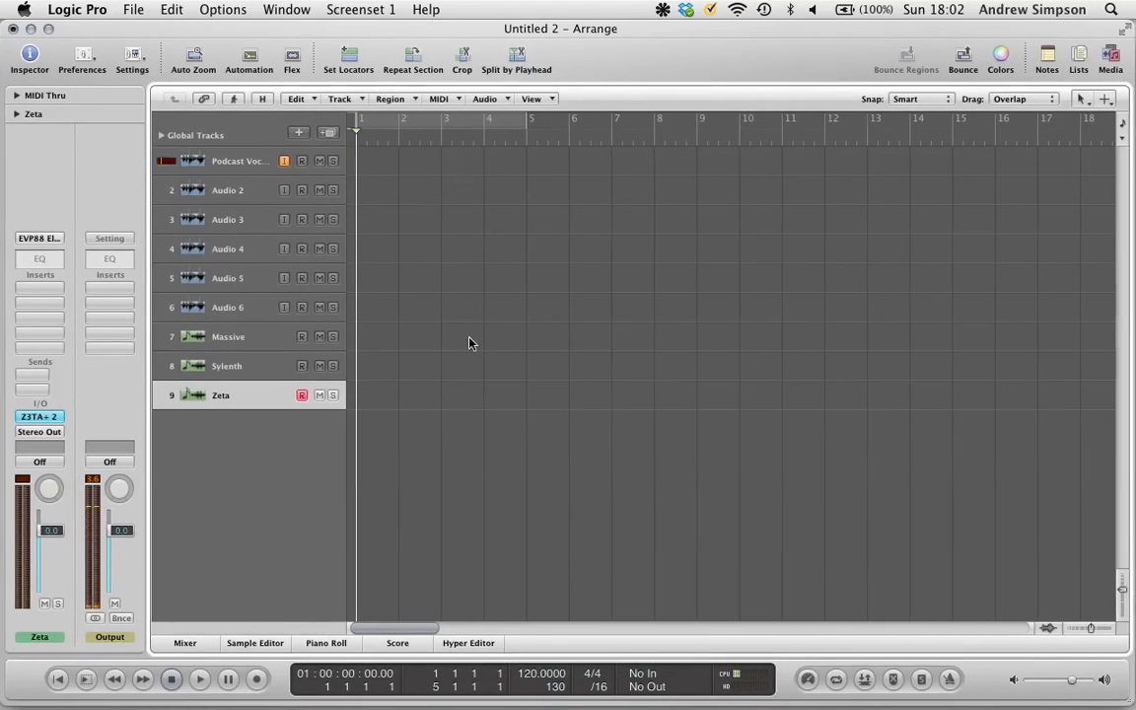